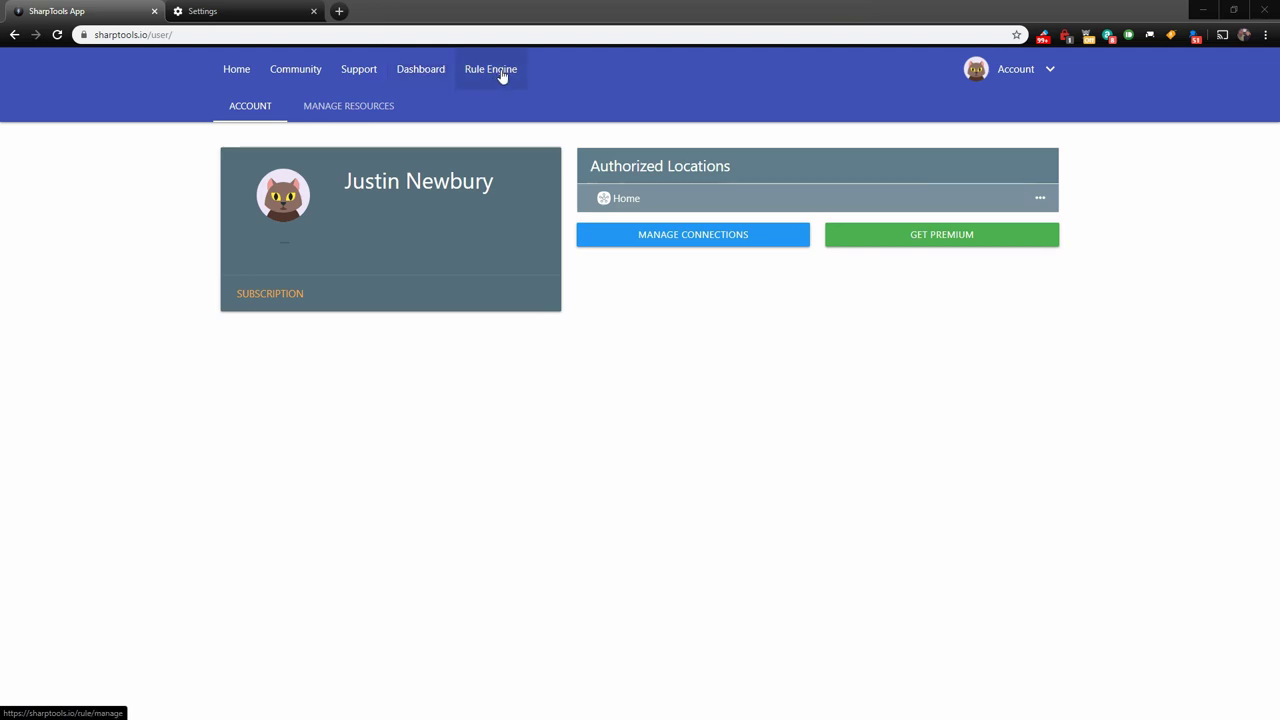
# Step: Open the Echo Kitchen Music dashboard and try its controls by starting the Movies music and skipping ahead two tracks
pyautogui.click(424, 72)
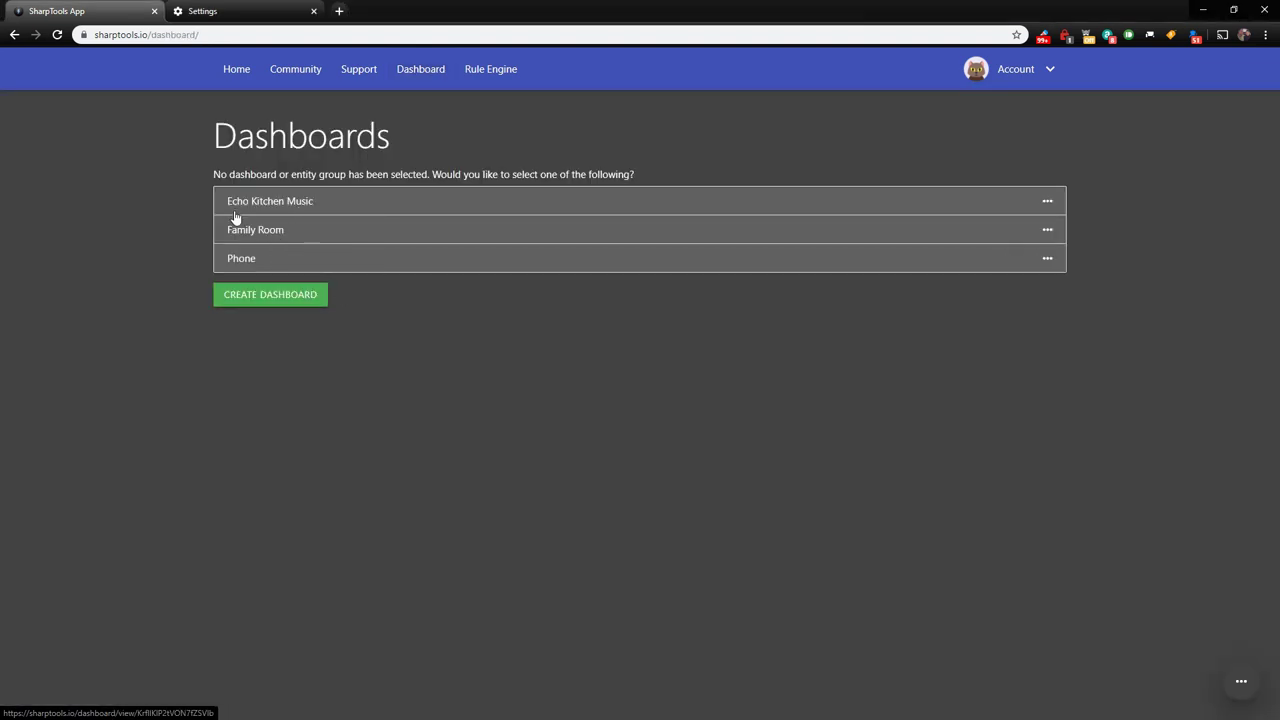
pyautogui.click(287, 204)
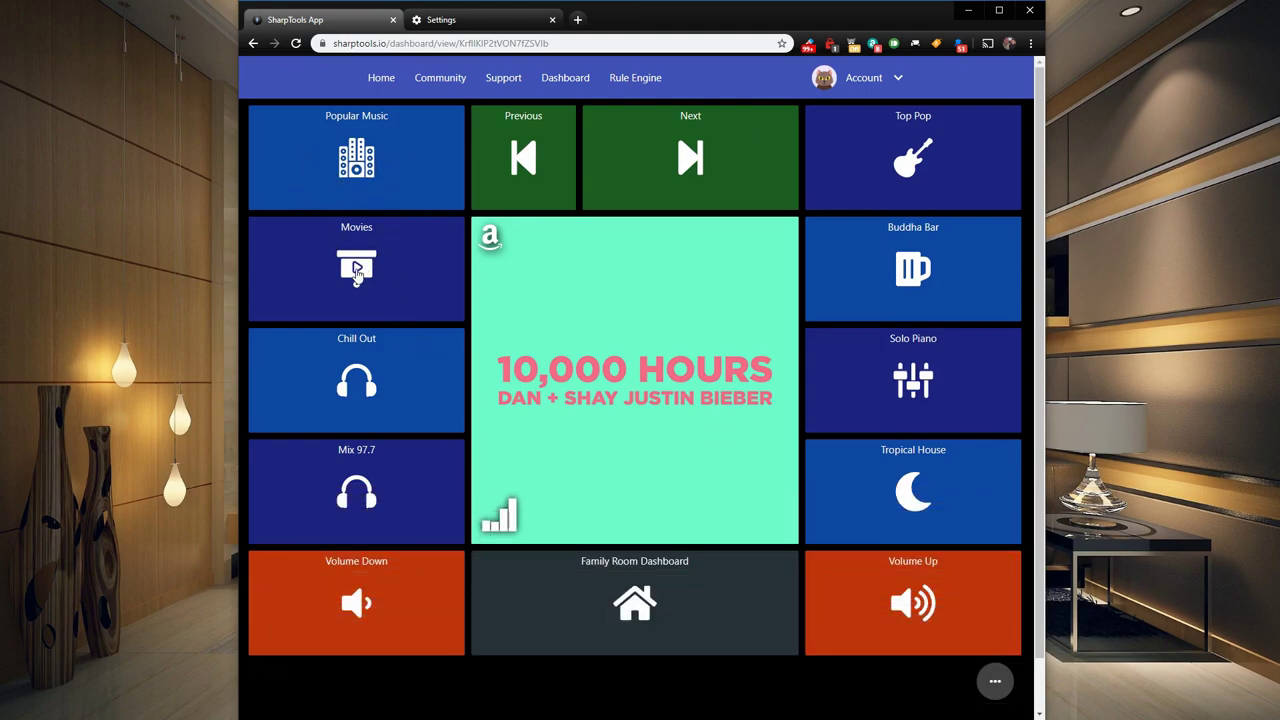
pyautogui.click(405, 266)
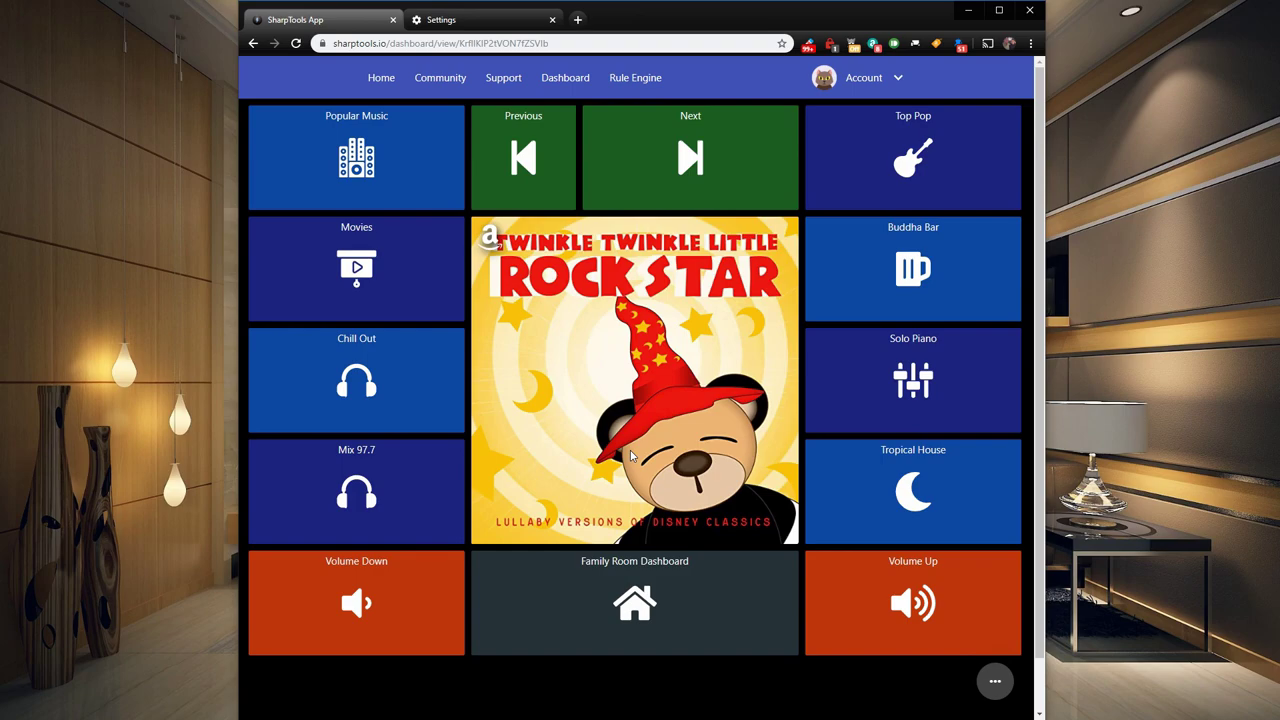
pyautogui.click(700, 160)
pyautogui.click(706, 166)
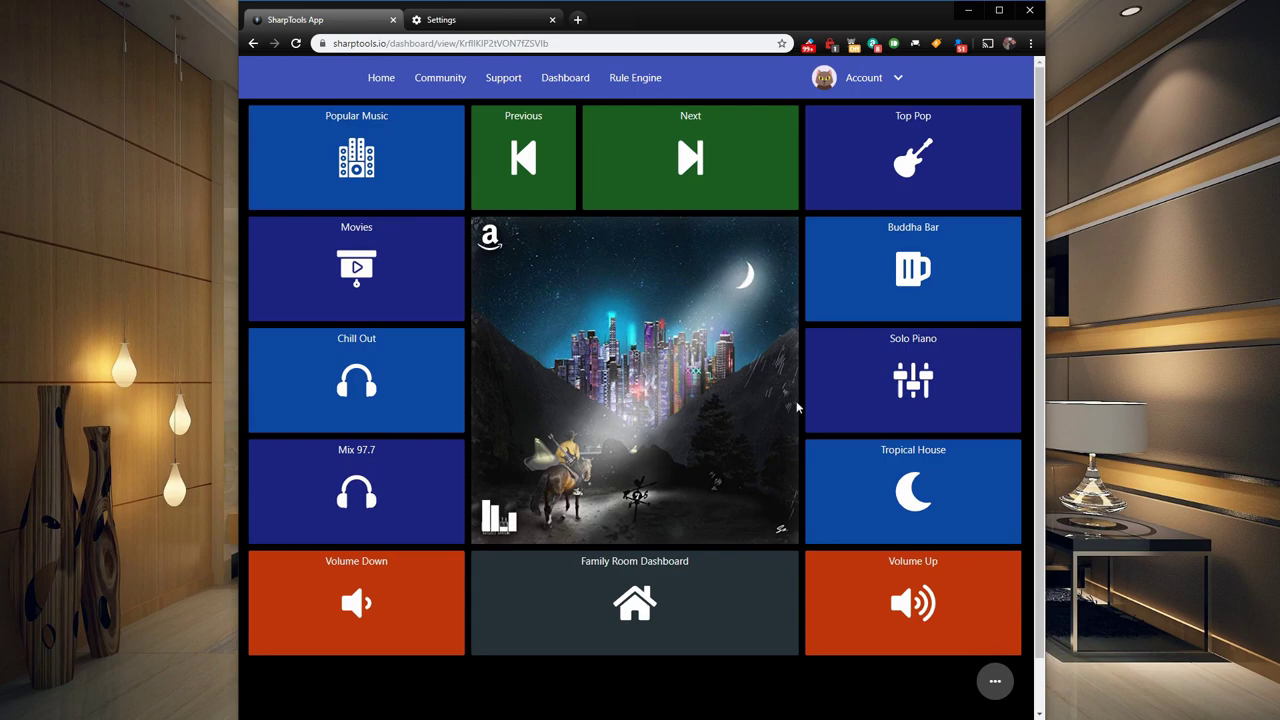
# Step: Create a new dashboard named "Office Music" from the dashboards list
pyautogui.click(565, 80)
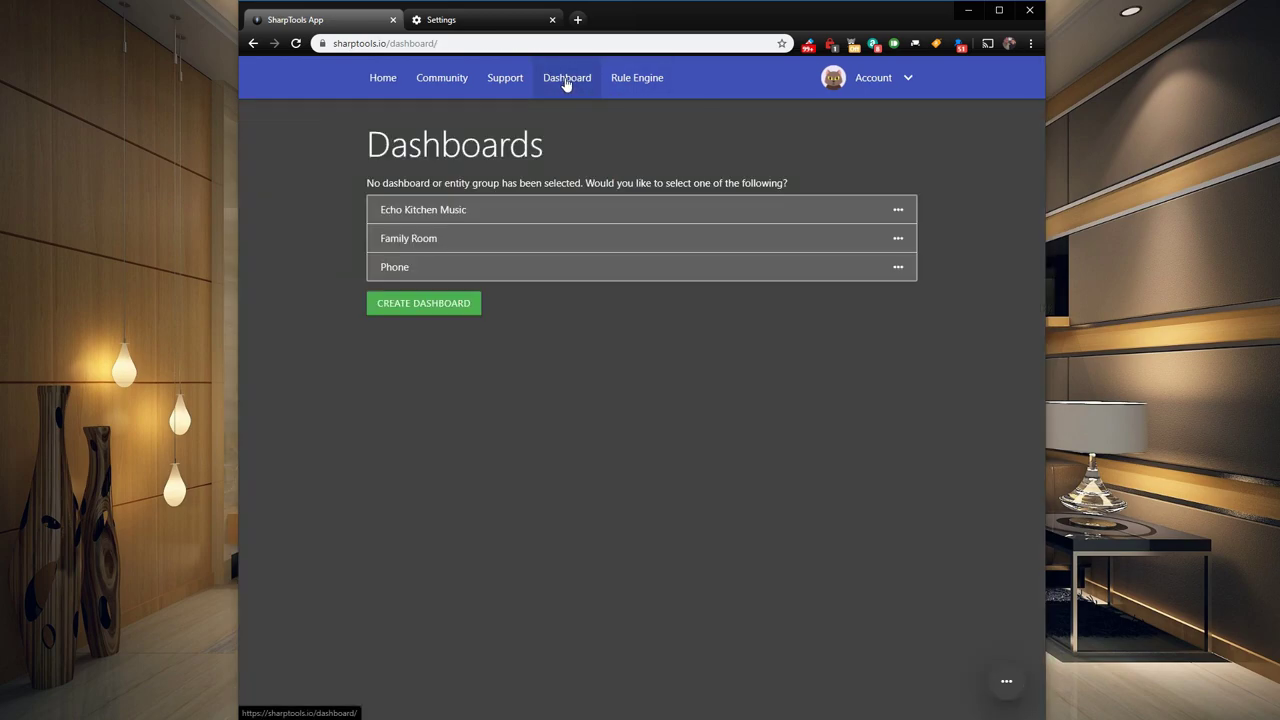
pyautogui.click(440, 311)
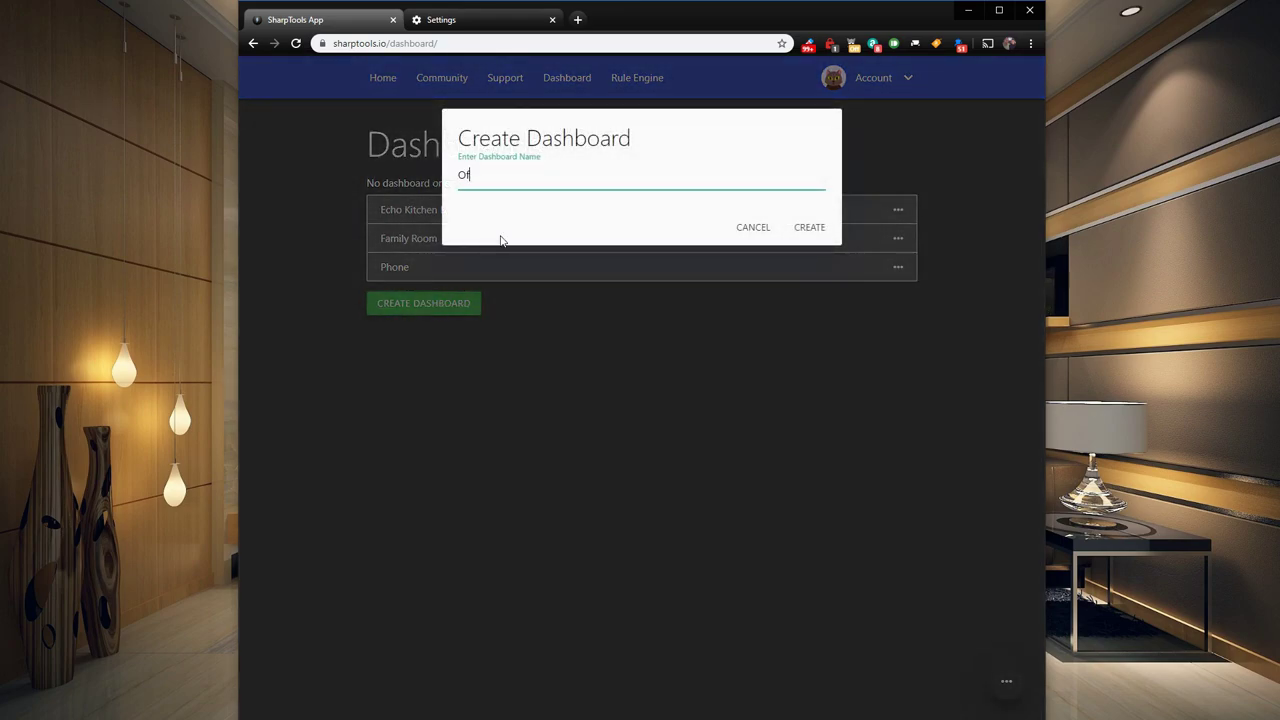
pyautogui.write('Office Music')
pyautogui.click(811, 228)
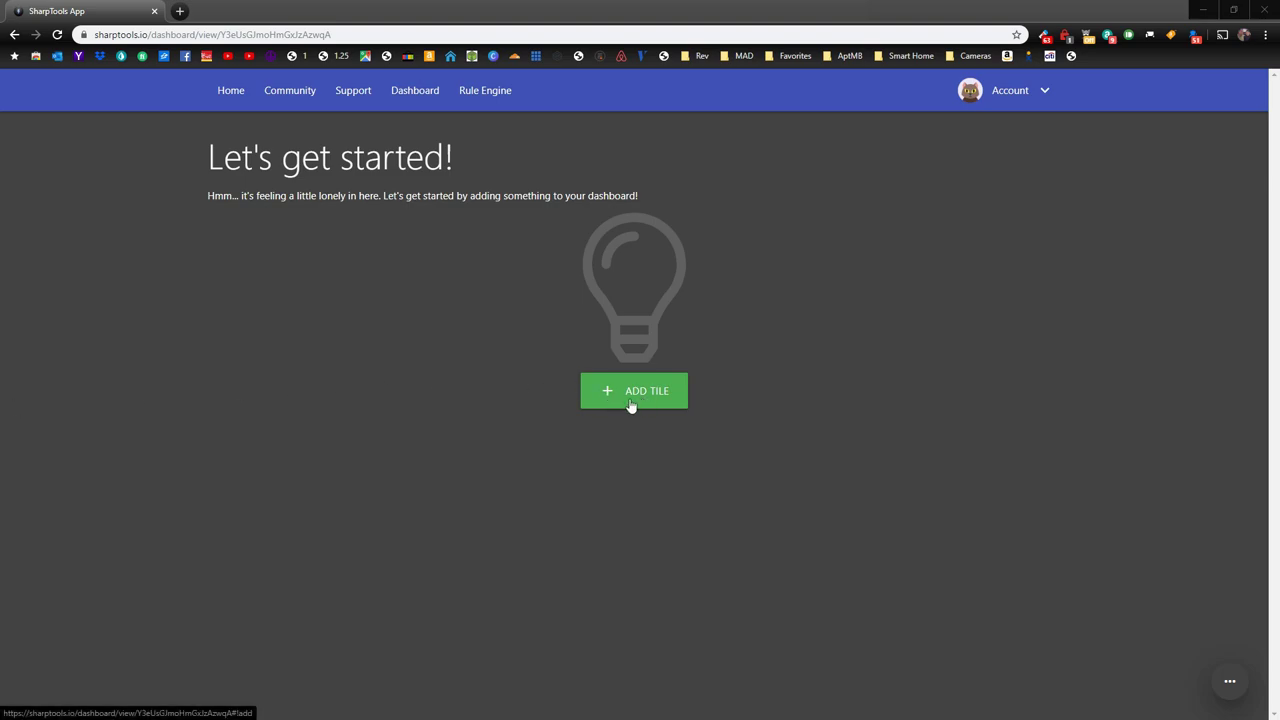
# Step: Add the Echo Office thing to the empty dashboard twice, making two identical tiles
pyautogui.click(655, 372)
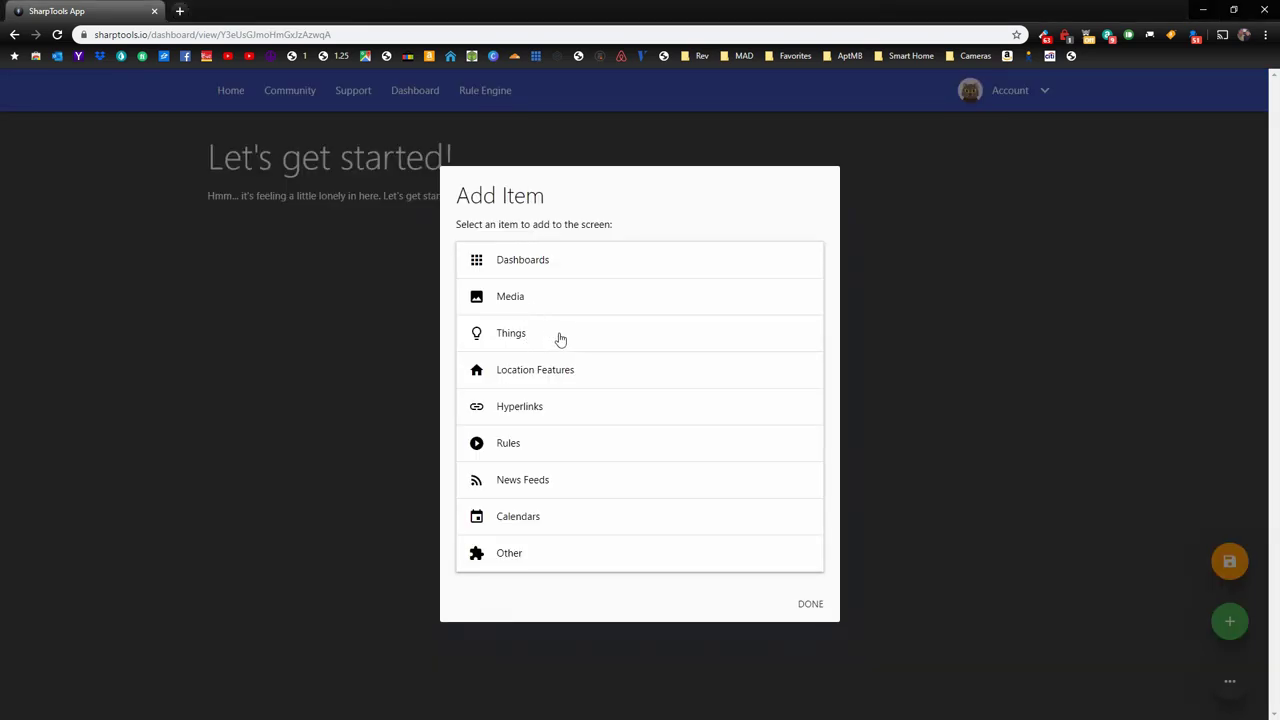
pyautogui.click(530, 335)
pyautogui.scroll(-1, 531, 437)
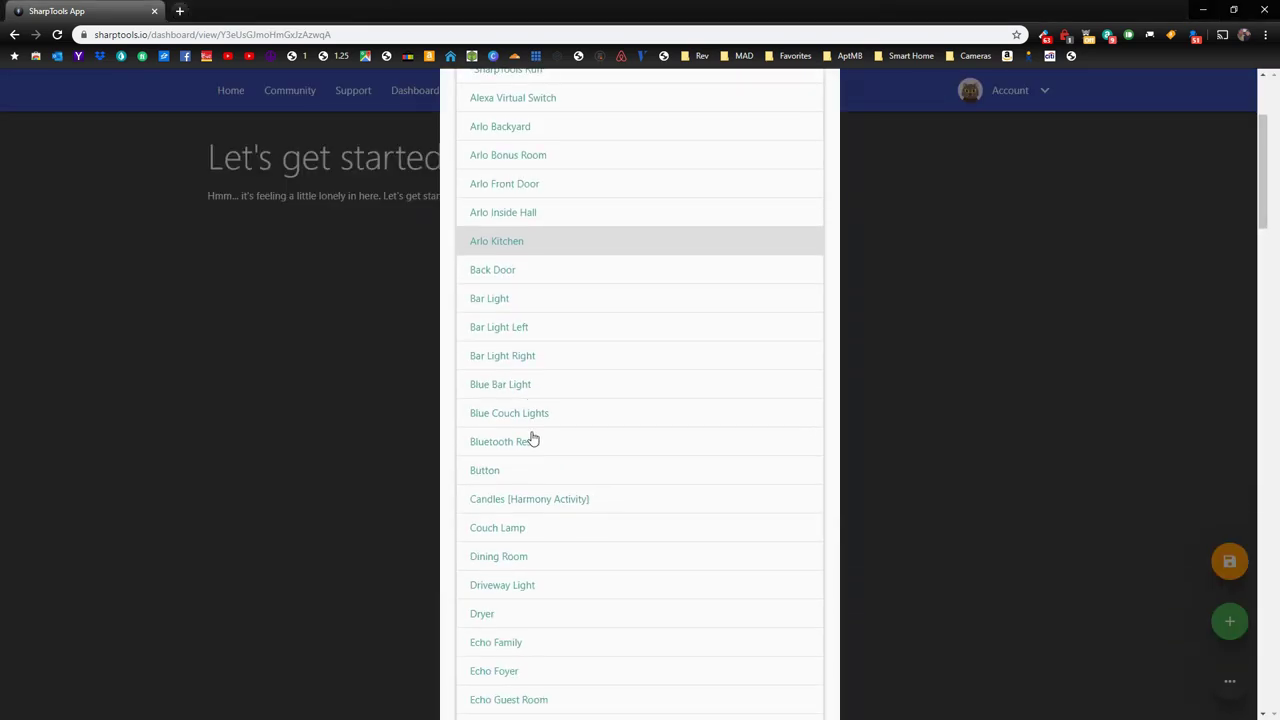
pyautogui.scroll(-6, 533, 433)
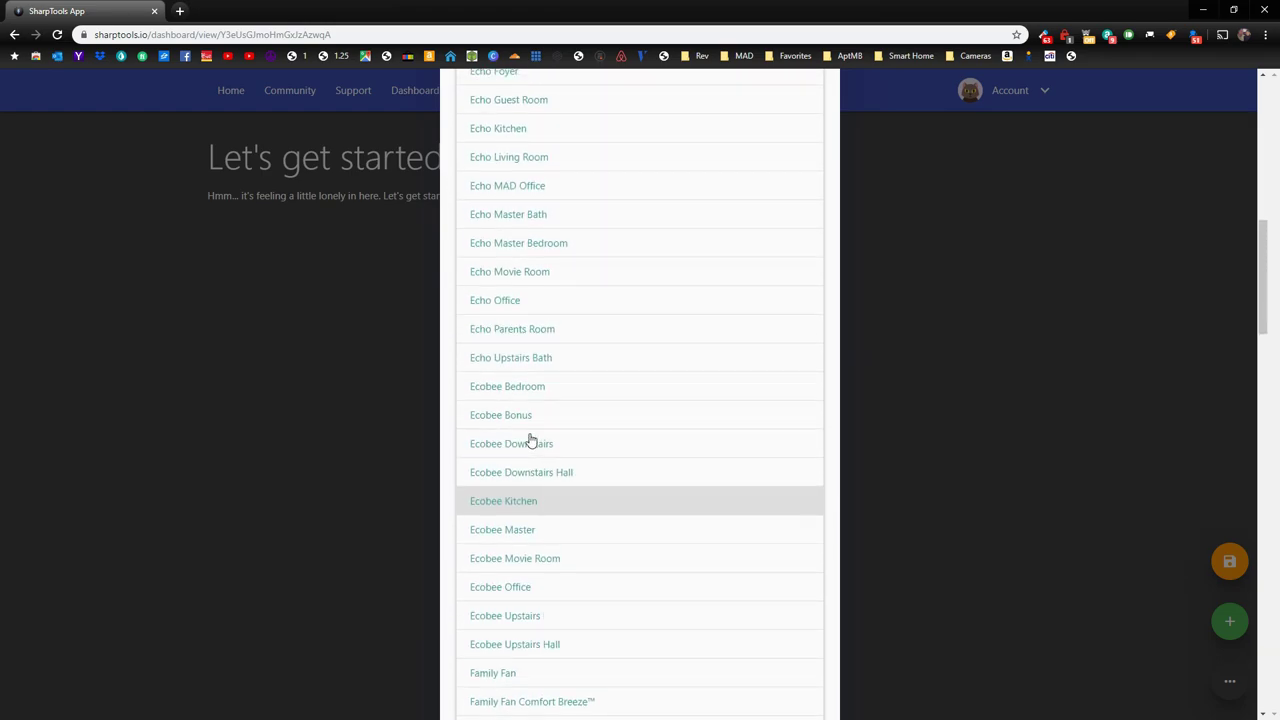
pyautogui.click(514, 306)
pyautogui.click(514, 306)
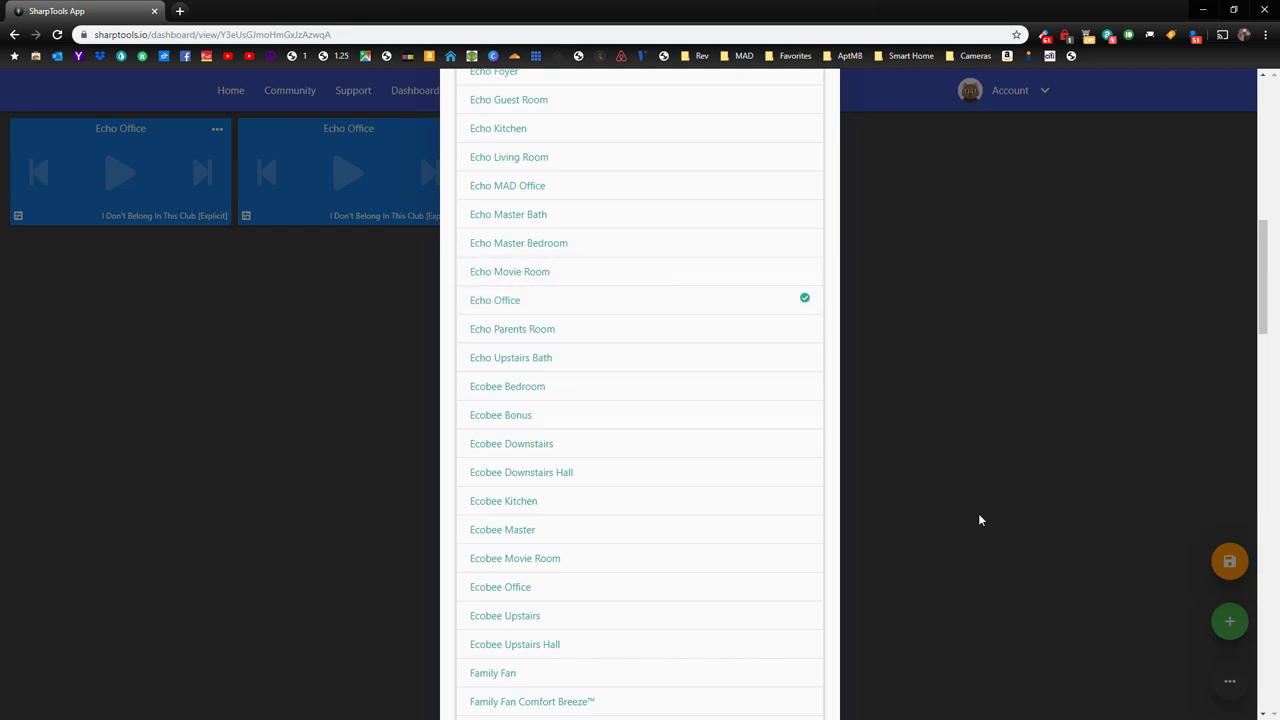
pyautogui.click(933, 440)
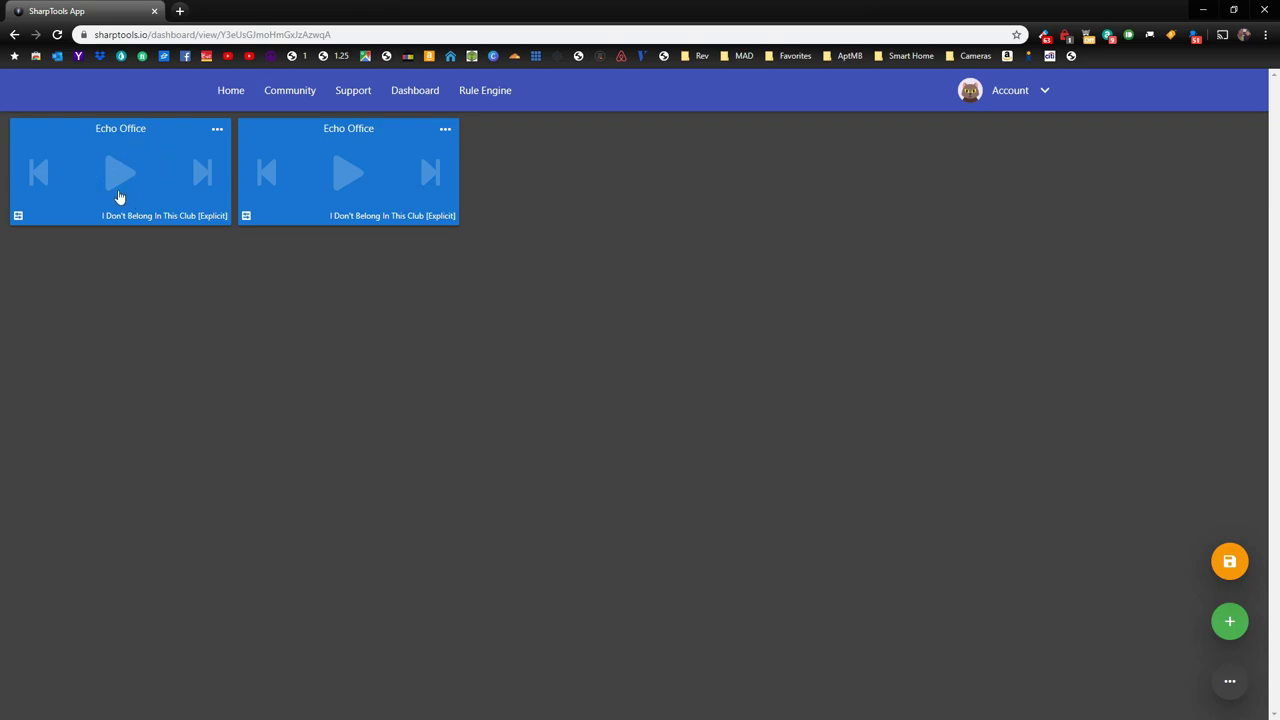
# Step: Change the first Echo Office tile's layout to Album Art Tile (Premium)
pyautogui.click(217, 132)
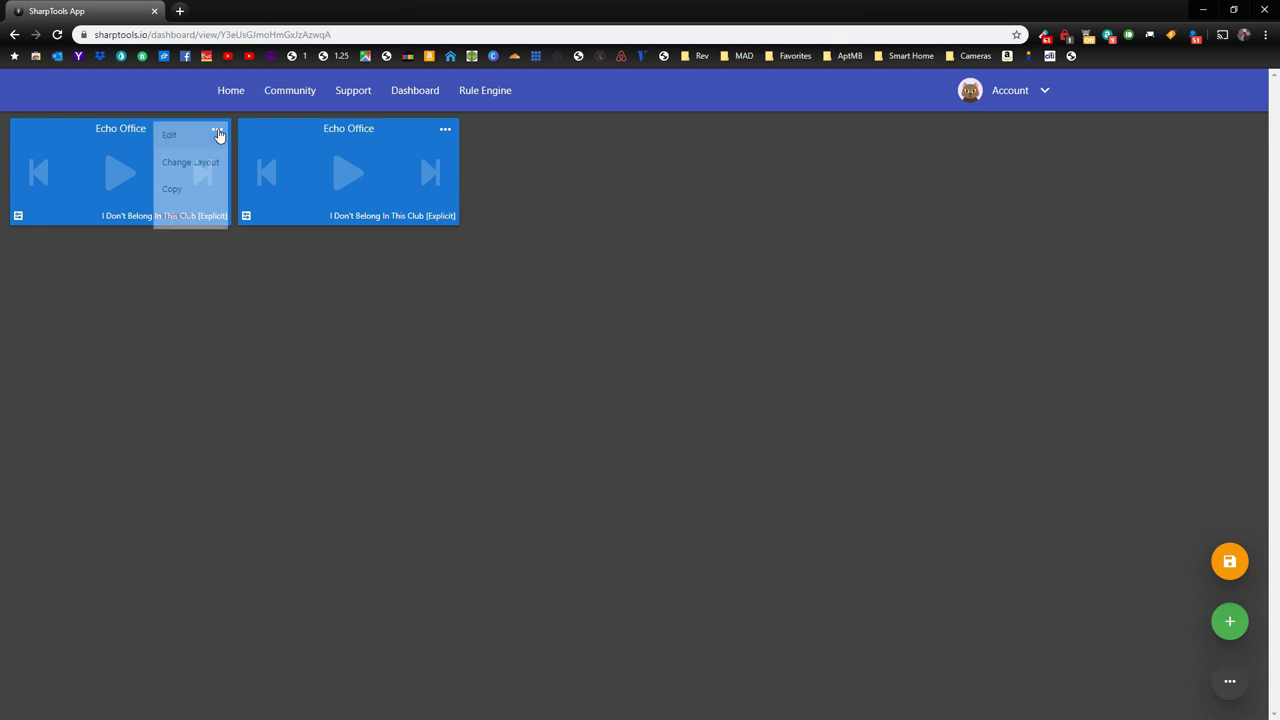
pyautogui.click(190, 178)
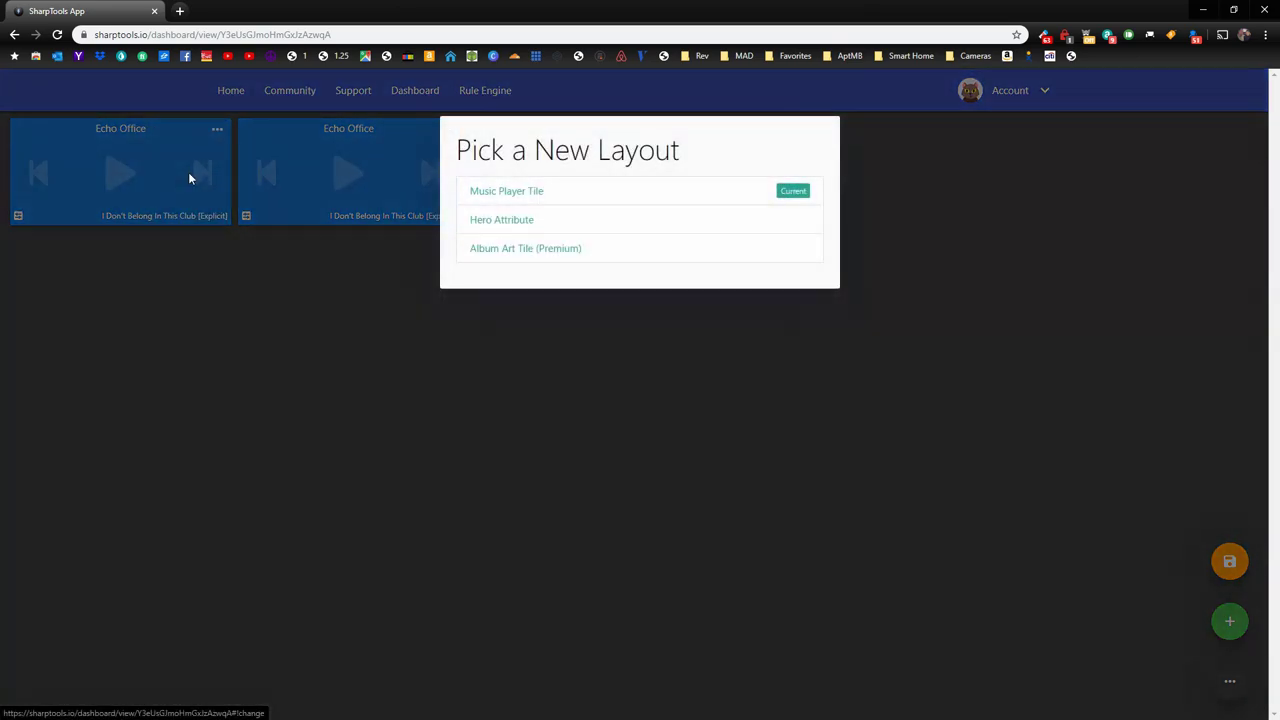
pyautogui.click(544, 248)
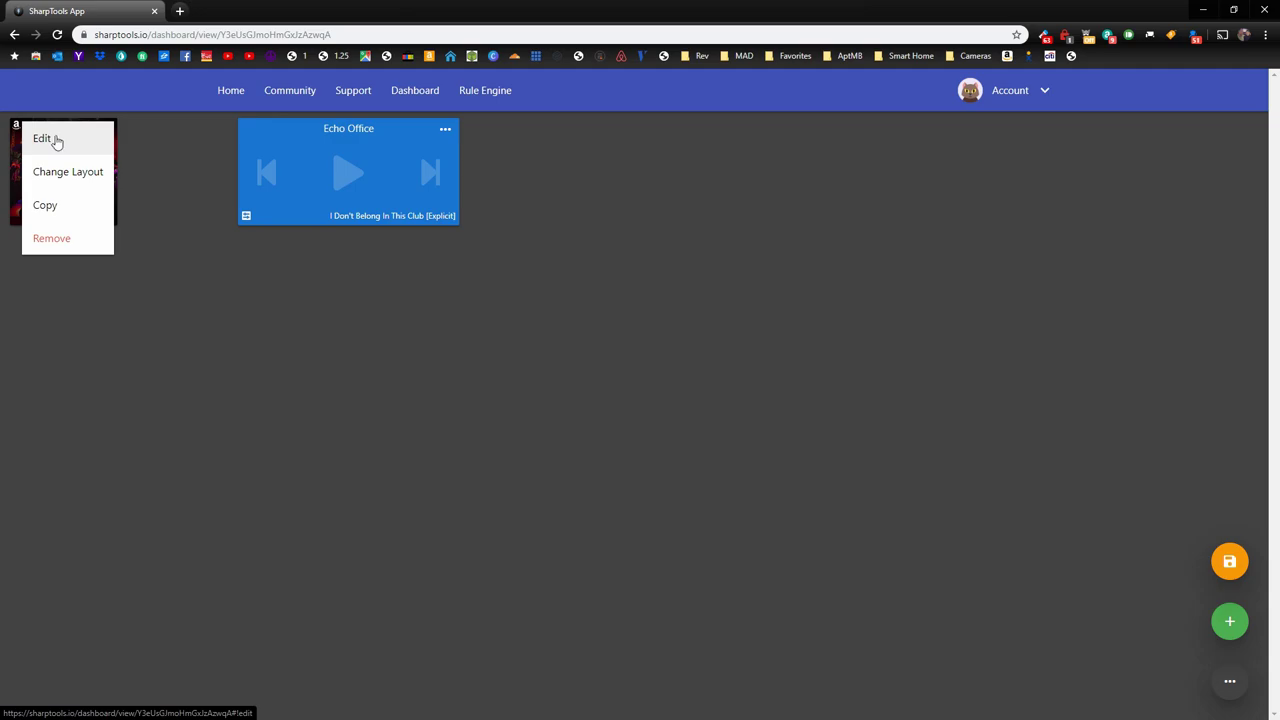
# Step: Customize the album art tile's dimensions to 4x height and 4x width, and save the tile
pyautogui.click(71, 143)
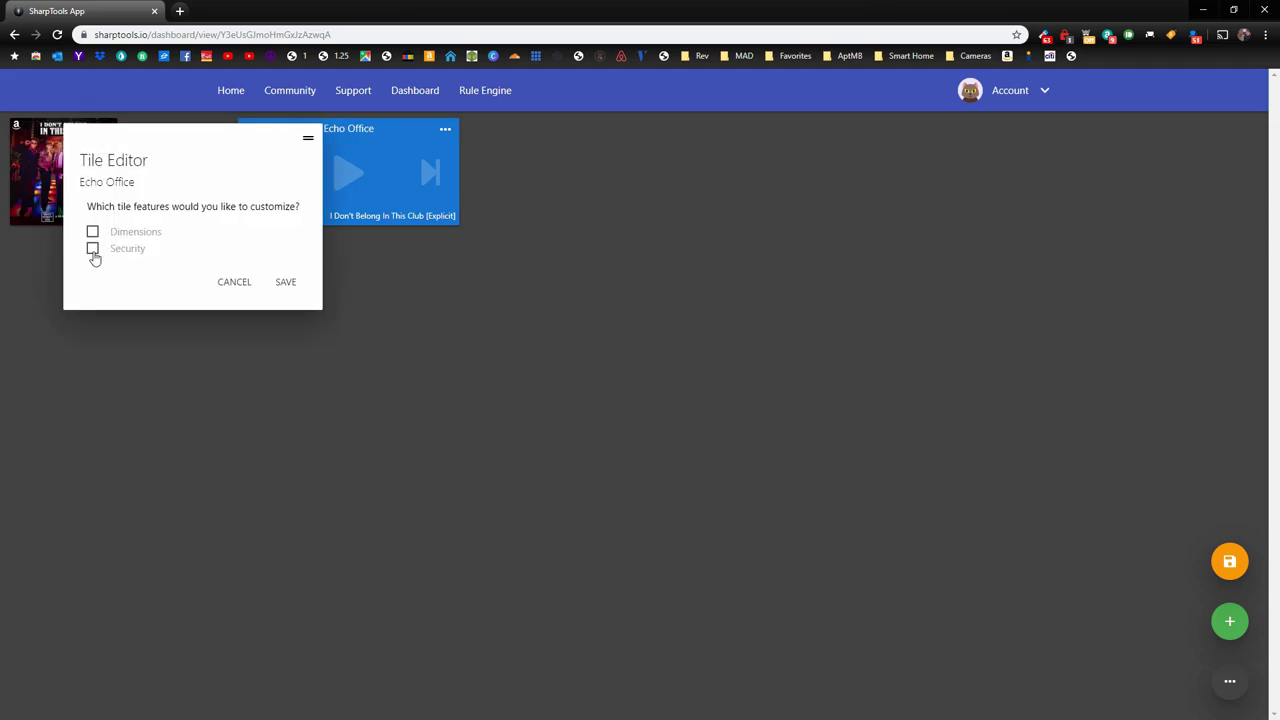
pyautogui.click(92, 232)
pyautogui.click(195, 297)
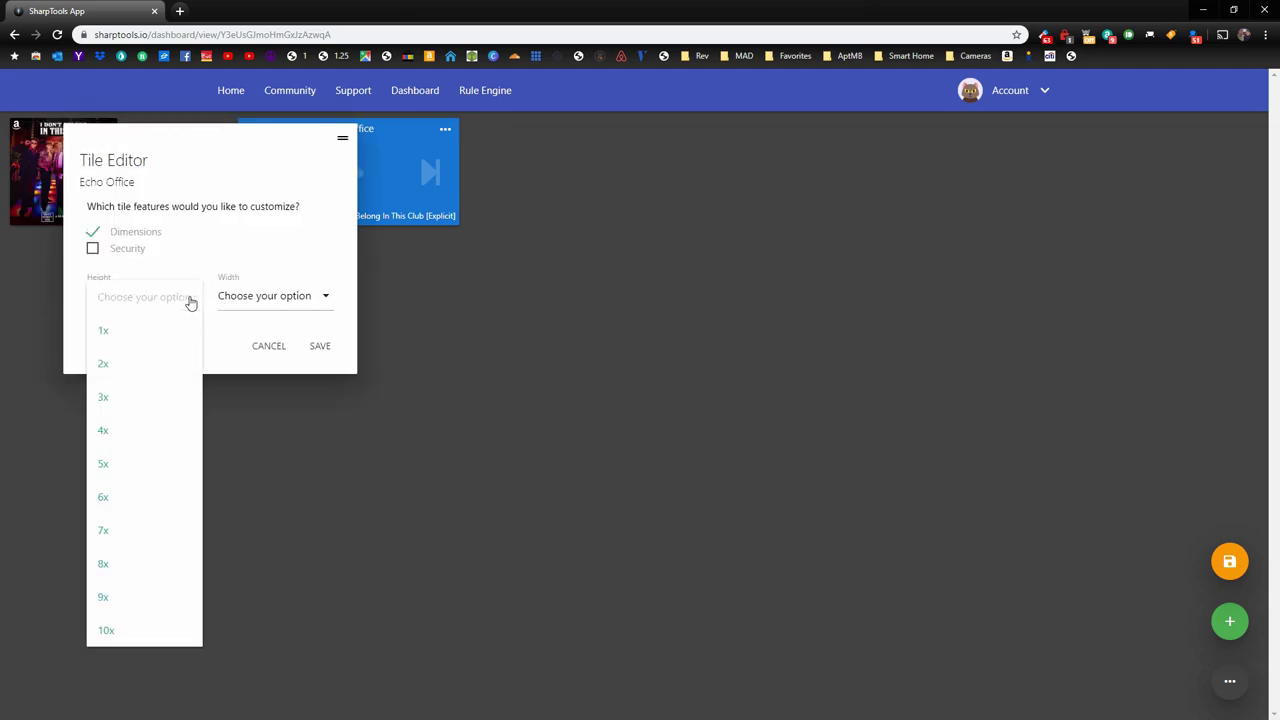
pyautogui.click(126, 438)
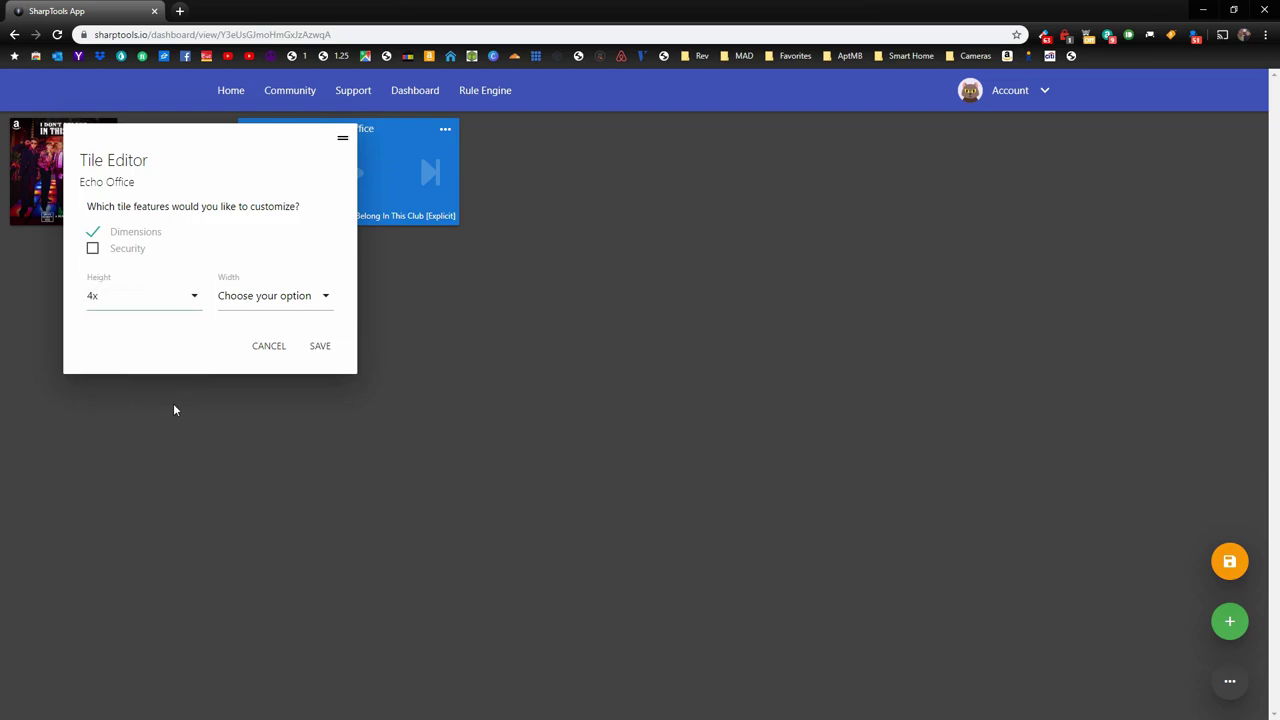
pyautogui.click(315, 300)
pyautogui.click(224, 430)
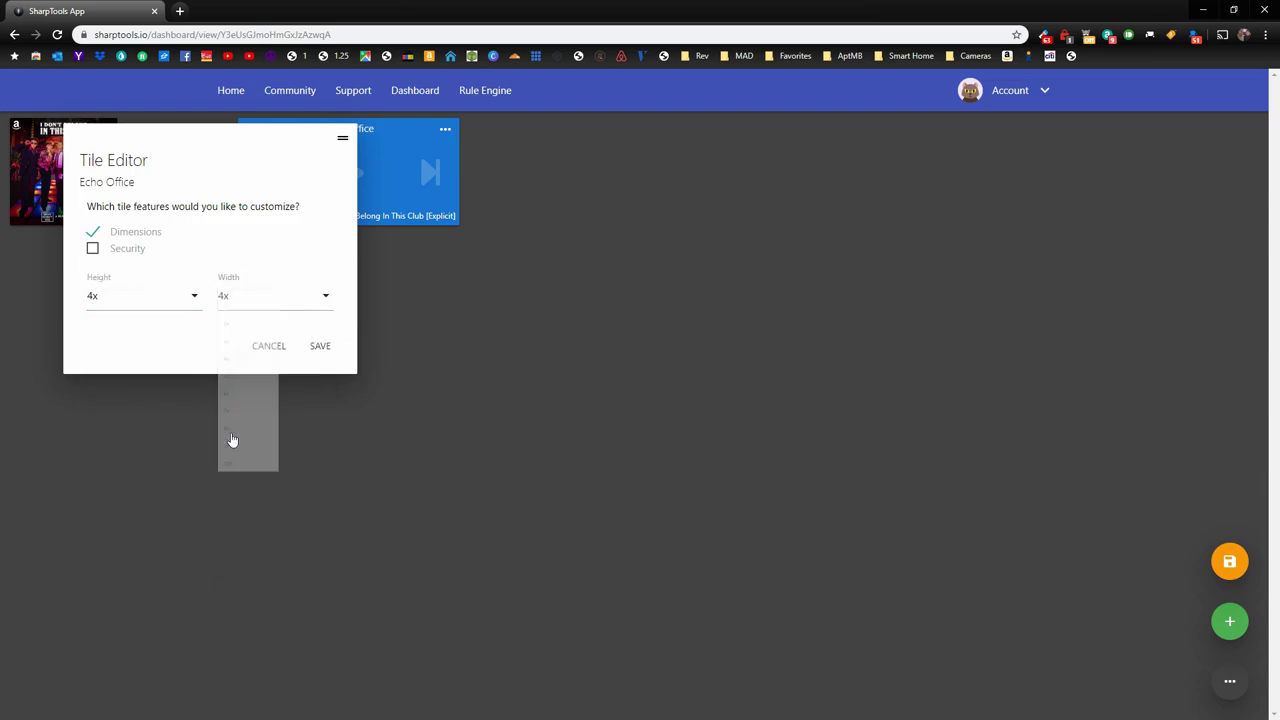
pyautogui.click(318, 348)
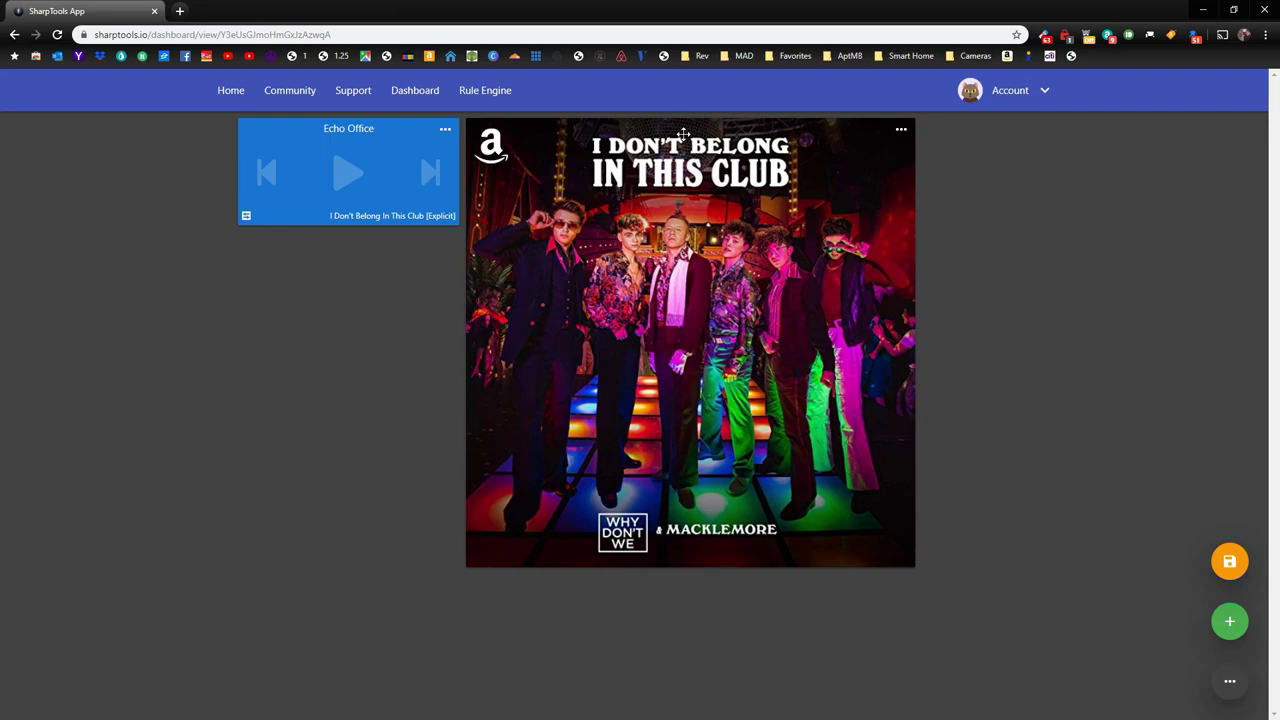
# Step: Move the album art tile to the dashboard's upper-left corner and place the music player tile directly to its right
pyautogui.moveTo(683, 134); pyautogui.dragTo(388, 220)
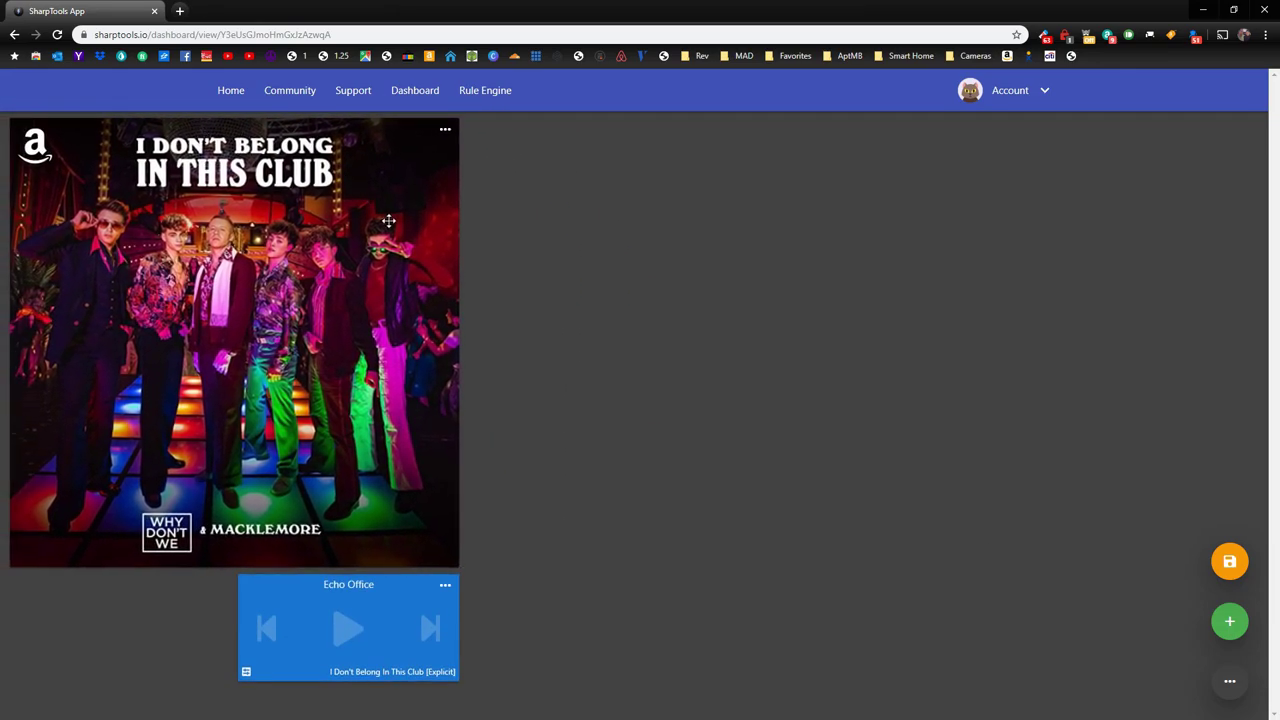
pyautogui.moveTo(356, 590); pyautogui.dragTo(590, 135)
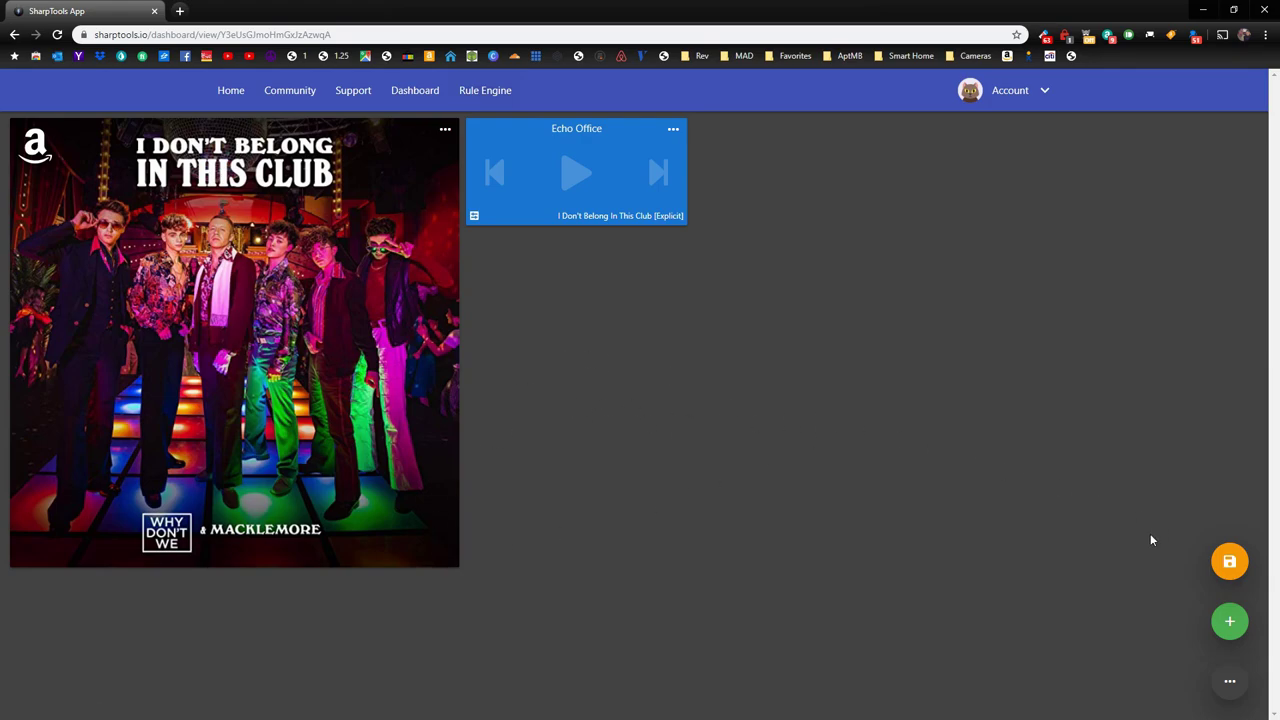
# Step: Set the dashboard's tile size to Large (200px) in its configuration and open the background image selection
pyautogui.click(1230, 684)
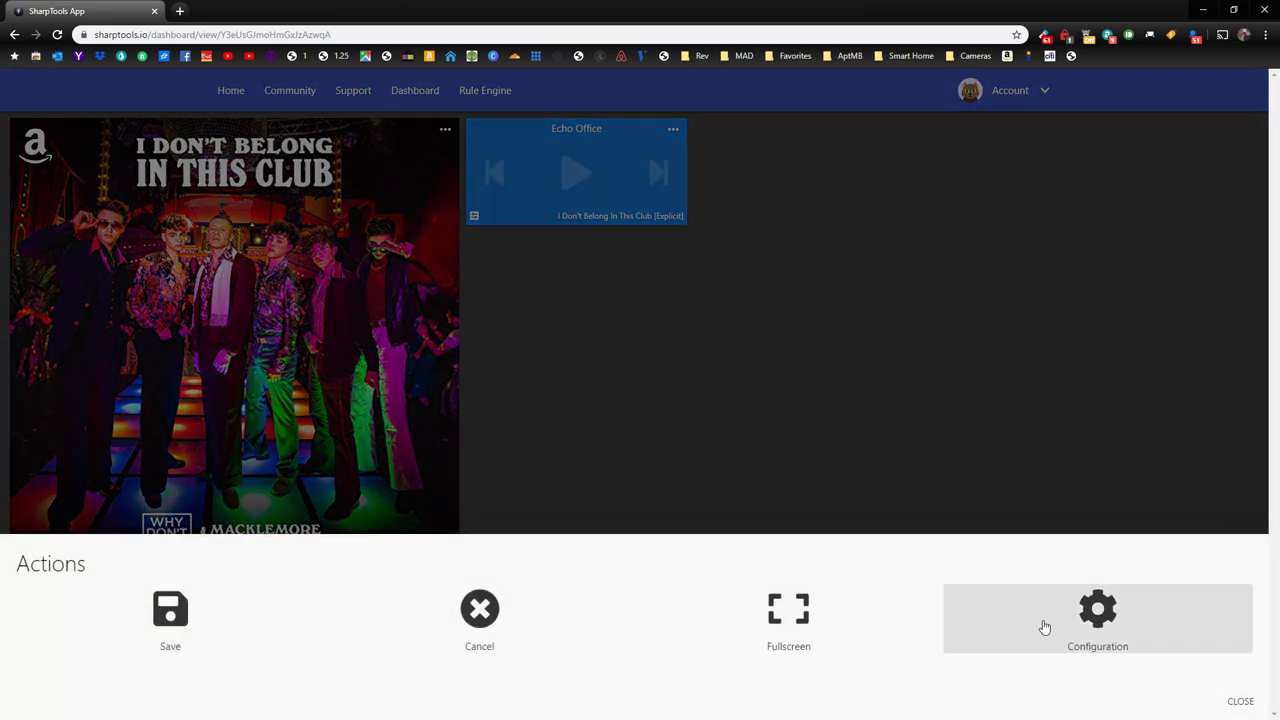
pyautogui.click(1098, 619)
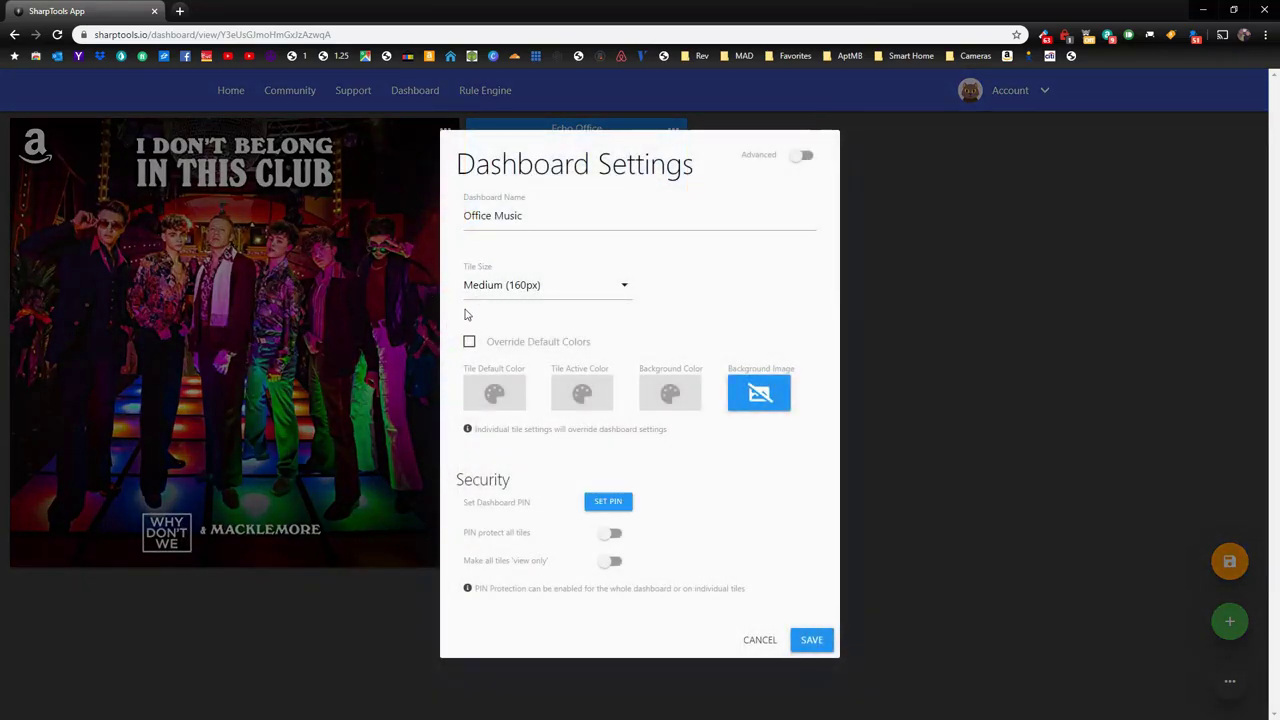
pyautogui.click(626, 289)
pyautogui.click(518, 424)
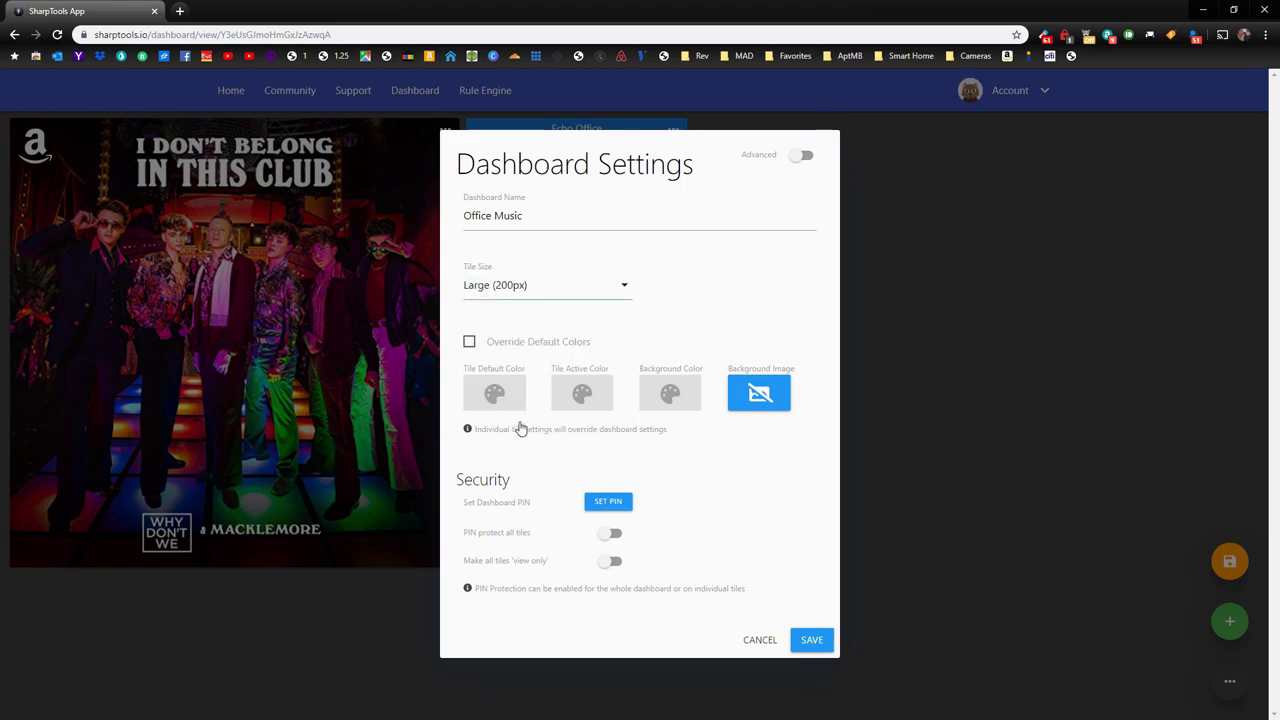
pyautogui.click(760, 396)
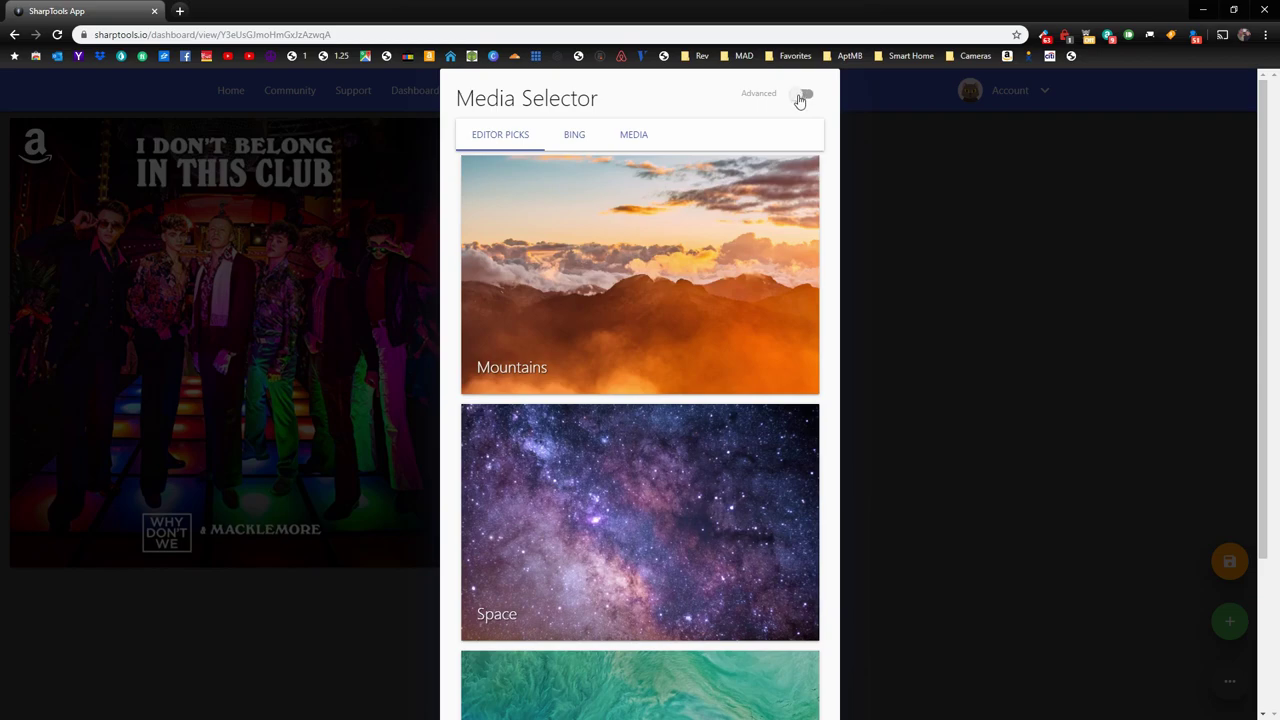
# Step: Try the Darken Top gradient in the background image's advanced settings and reset the gradient to None
pyautogui.click(797, 94)
pyautogui.moveTo(801, 206)
pyautogui.mouseDown()
pyautogui.moveTo(517, 211)
pyautogui.moveTo(803, 206)
pyautogui.mouseUp()
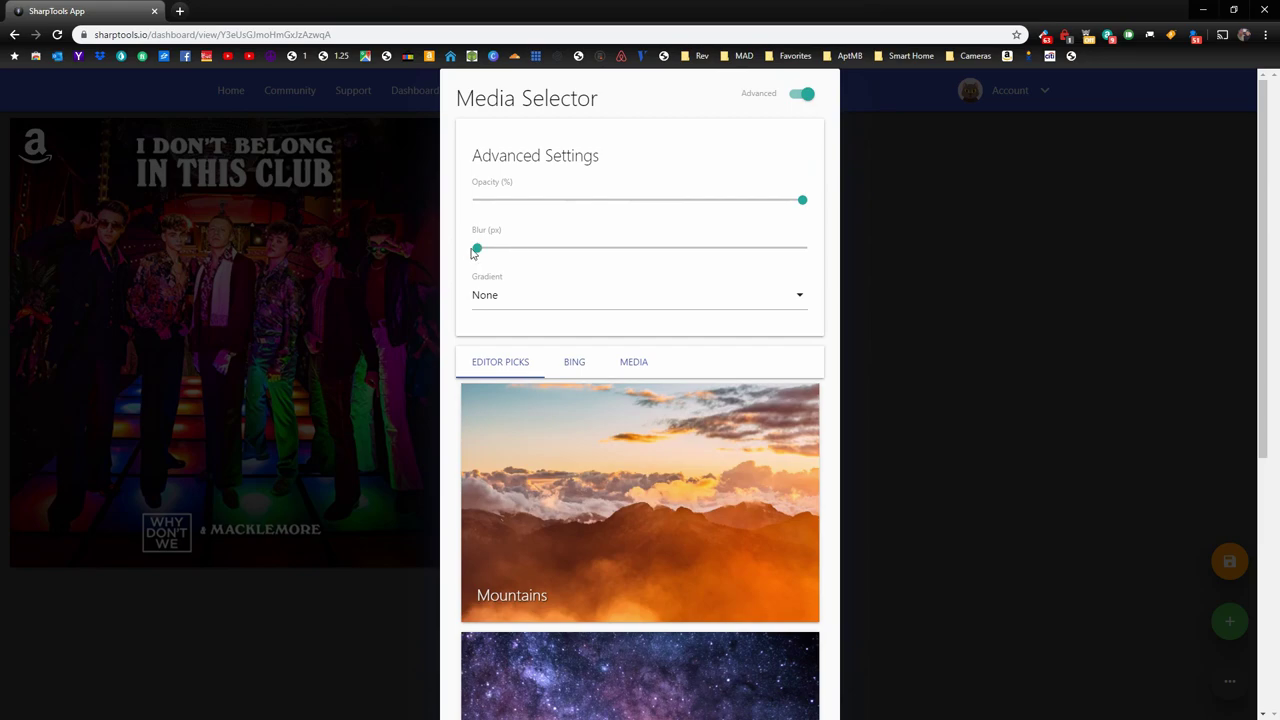
pyautogui.moveTo(477, 252)
pyautogui.mouseDown()
pyautogui.moveTo(626, 257)
pyautogui.moveTo(480, 251)
pyautogui.mouseUp()
pyautogui.click(799, 298)
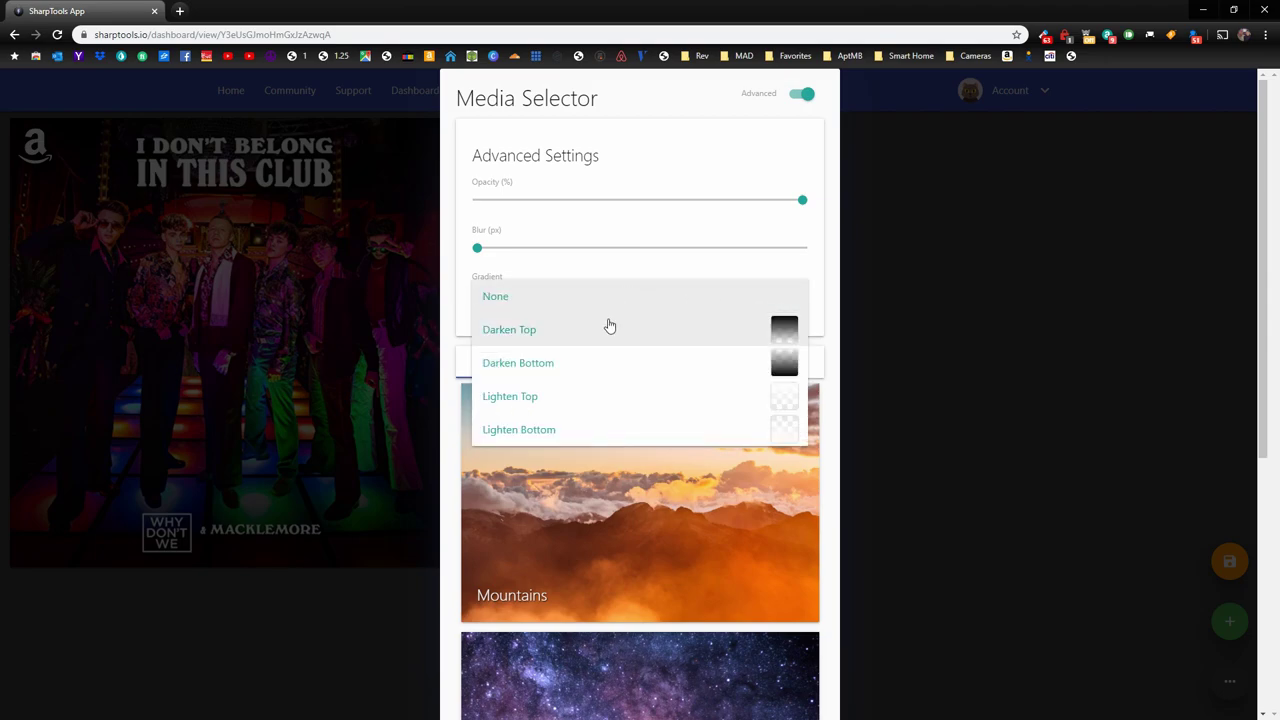
pyautogui.click(598, 330)
pyautogui.click(793, 300)
pyautogui.click(528, 297)
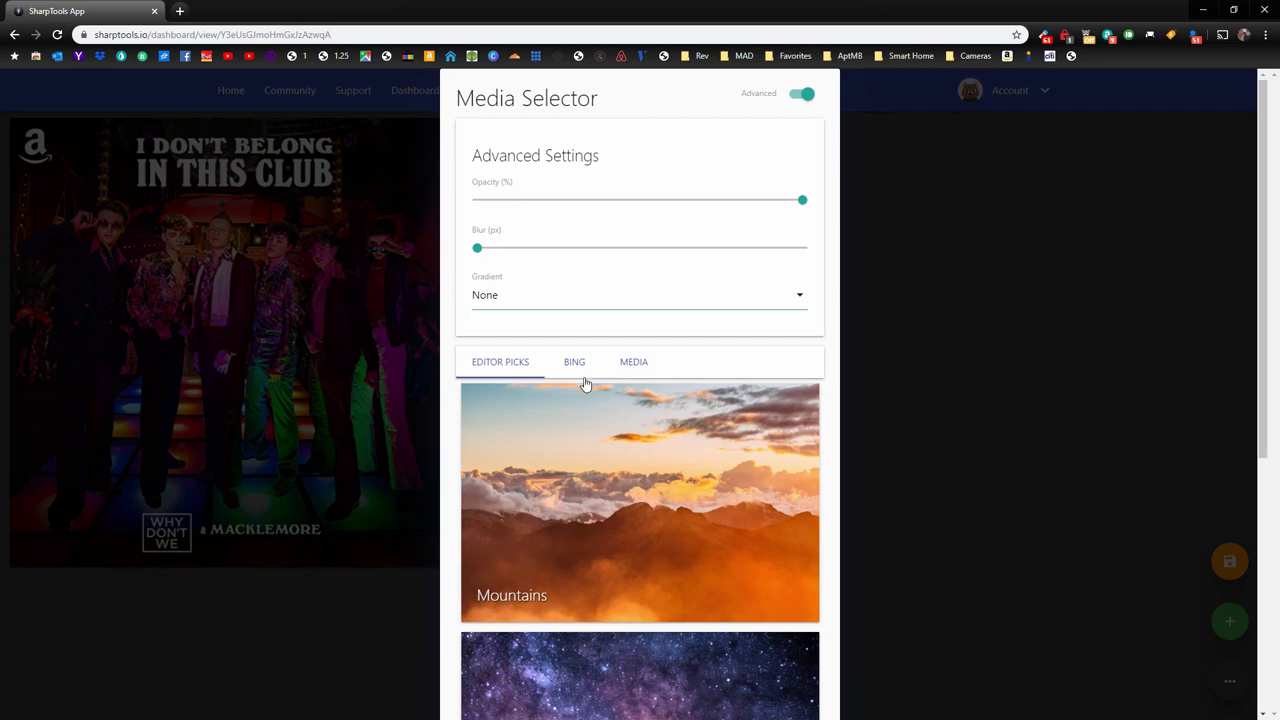
# Step: Choose the aerial landscape collection from the editor picks as background, and save the settings and the dashboard
pyautogui.scroll(-5, 580, 374)
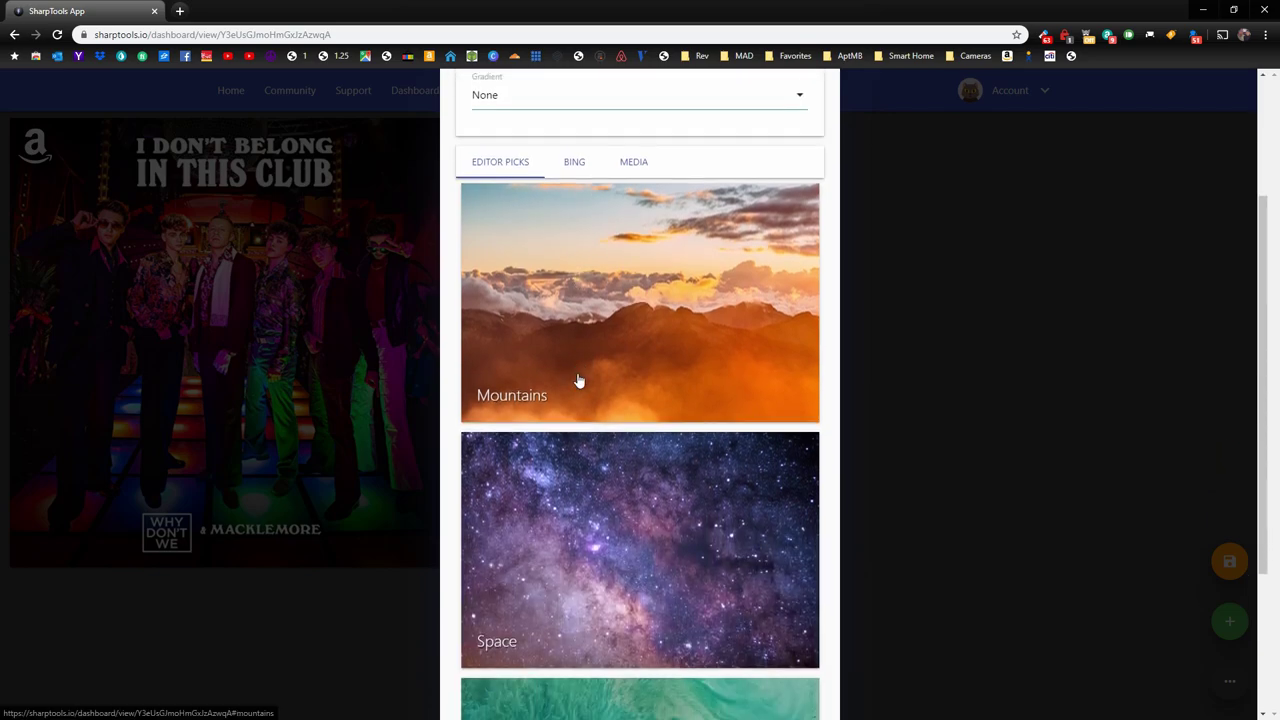
pyautogui.click(620, 538)
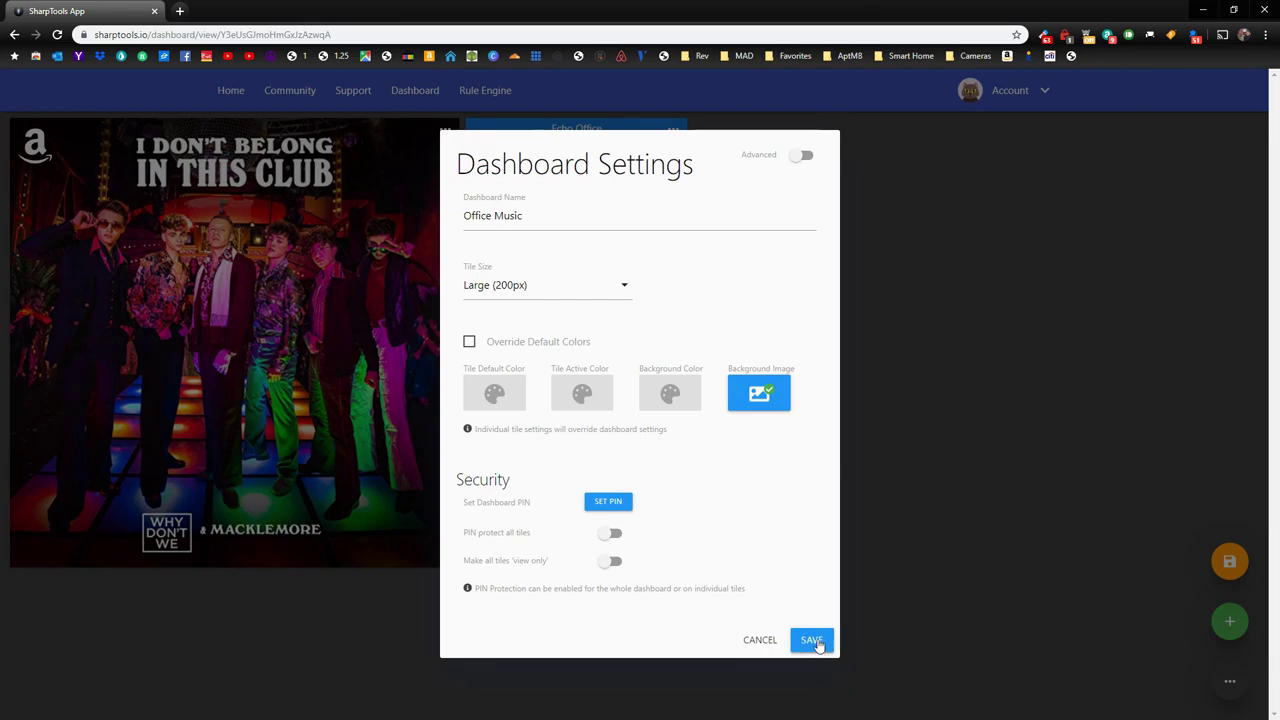
pyautogui.click(812, 641)
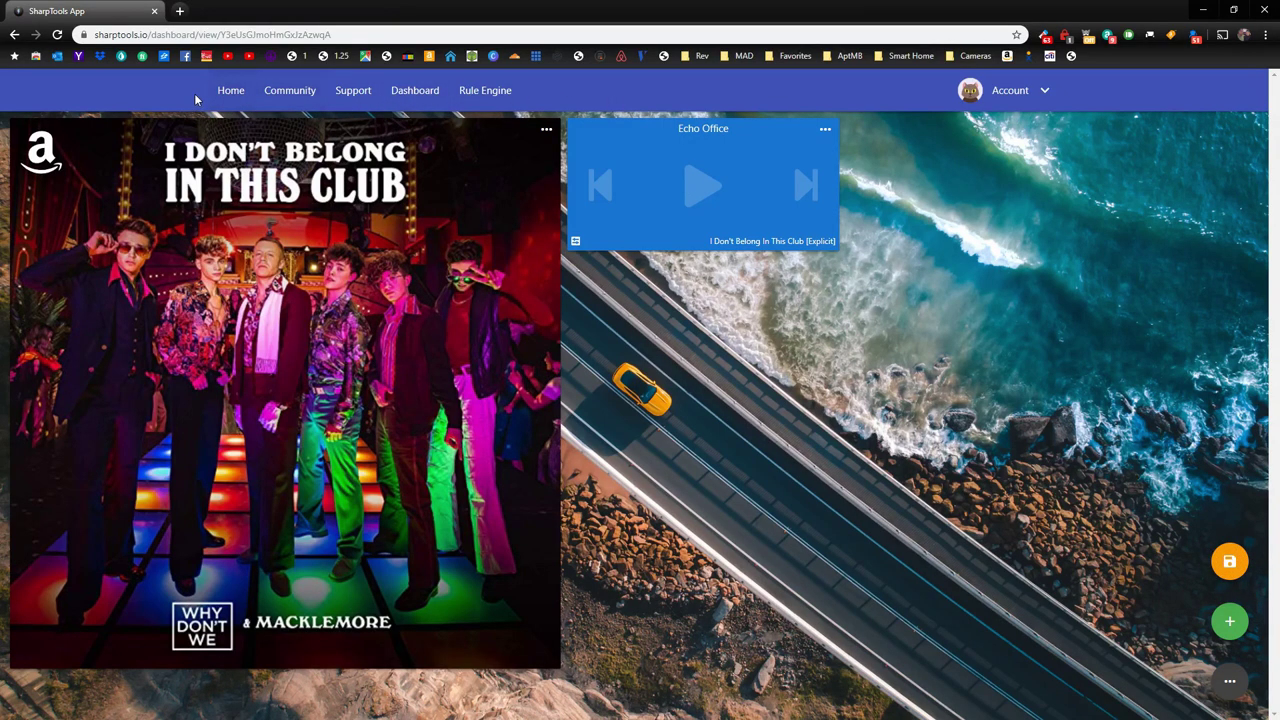
pyautogui.click(1235, 567)
pyautogui.click(1229, 560)
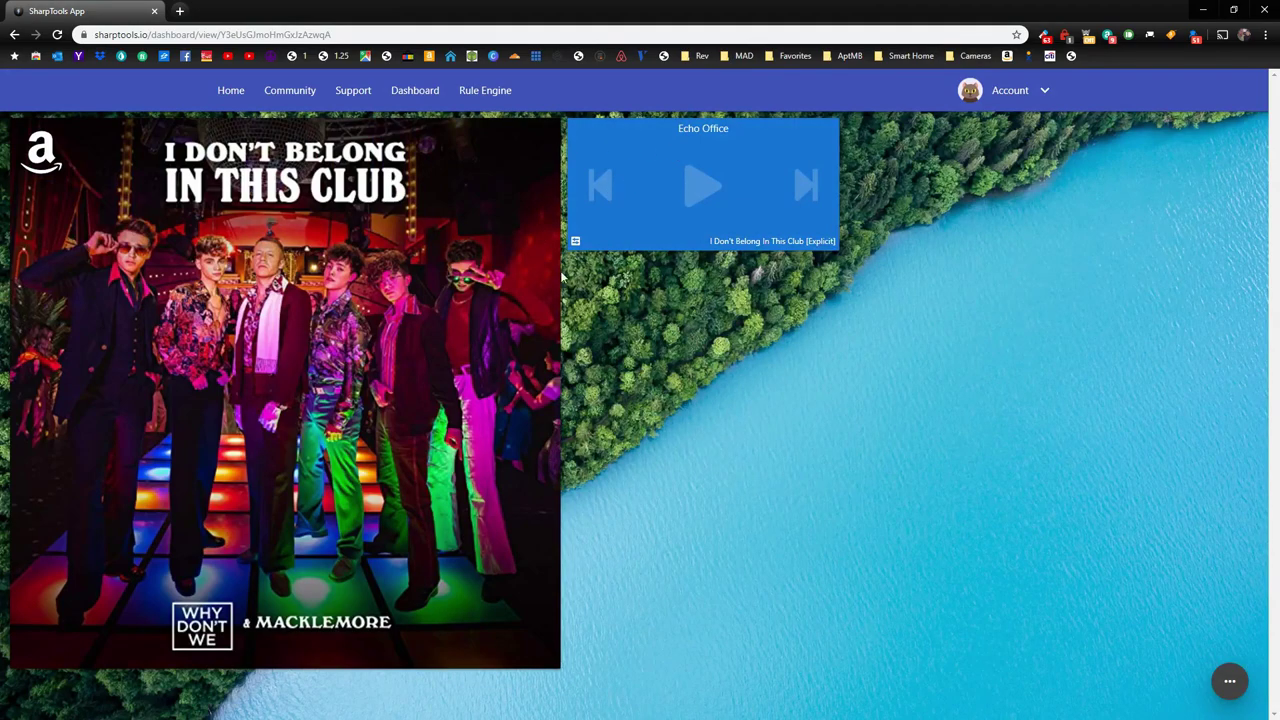
# Step: Start a new rule in the Rule Engine and name it "Office - Volume Up"
pyautogui.click(485, 94)
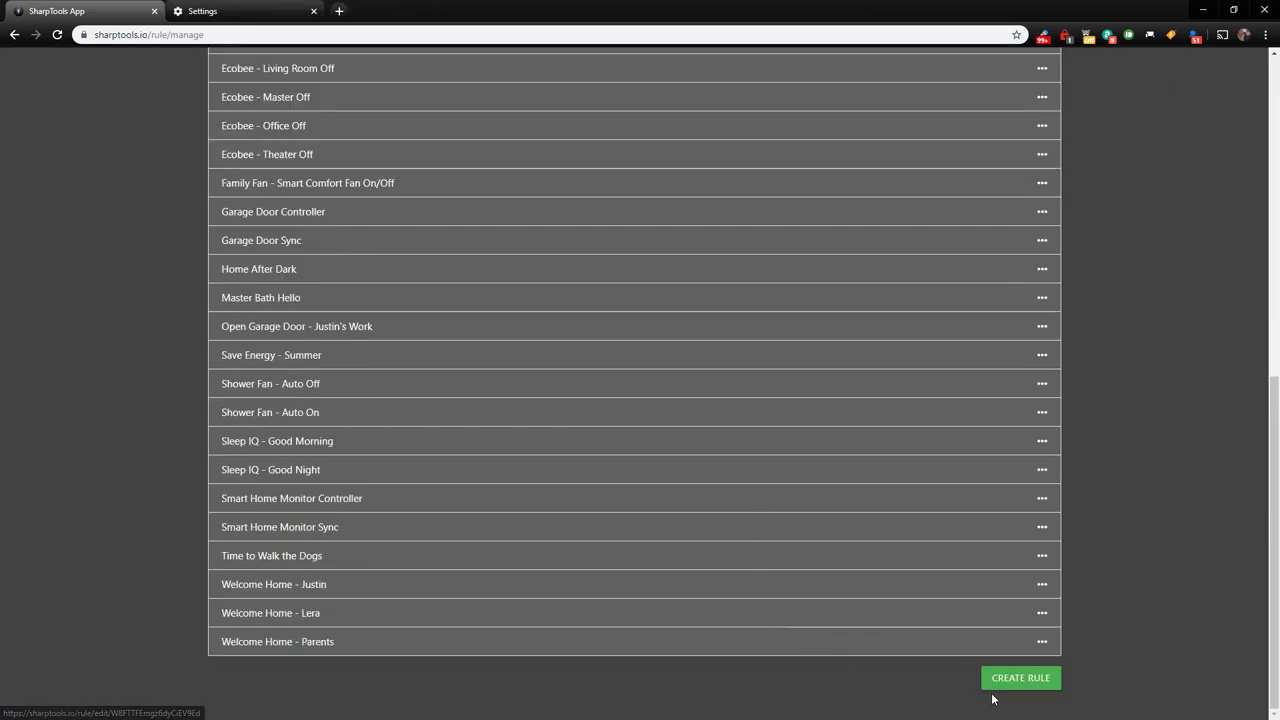
pyautogui.click(1024, 684)
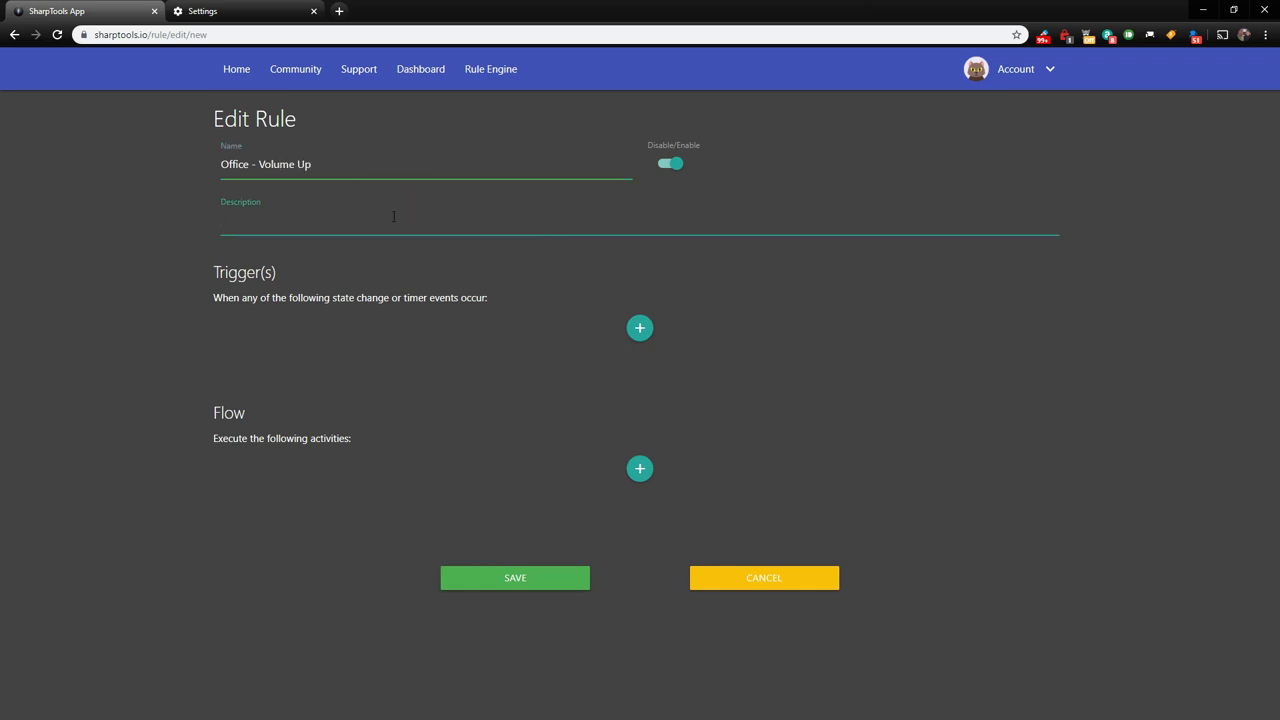
# Step: Add a device action to the rule's flow and choose Echo Office as its device
pyautogui.click(642, 326)
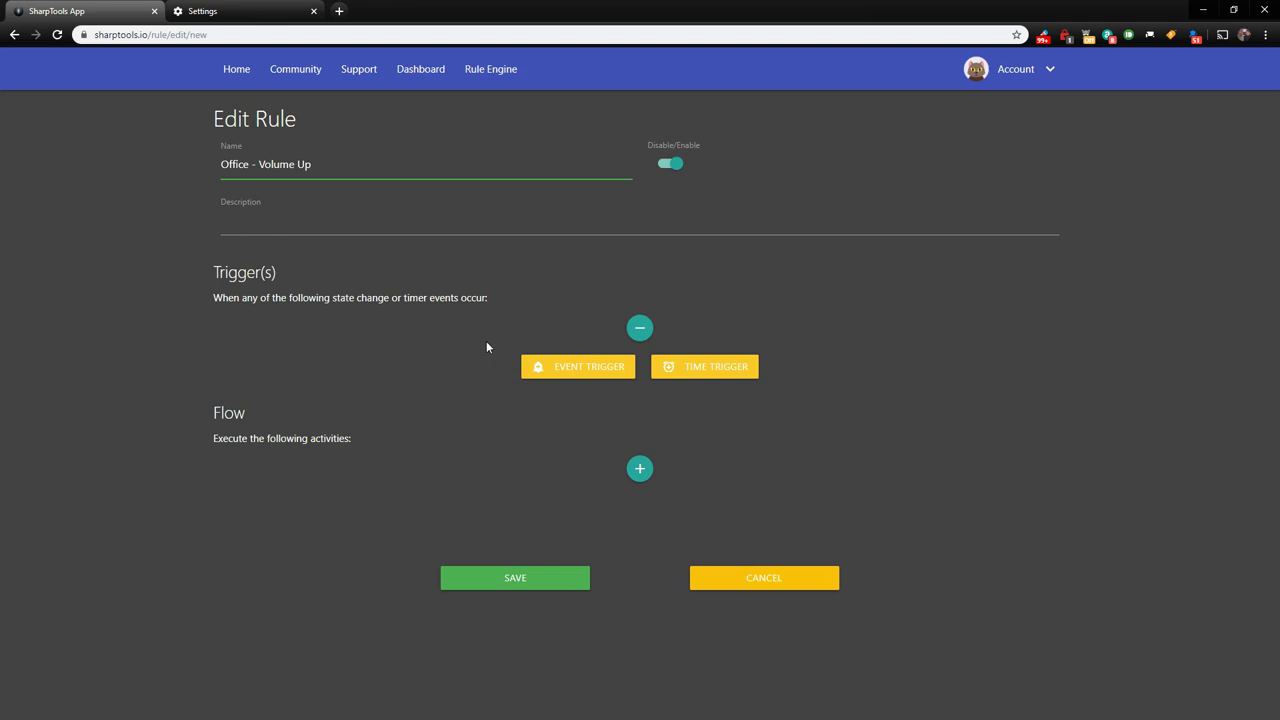
pyautogui.click(640, 330)
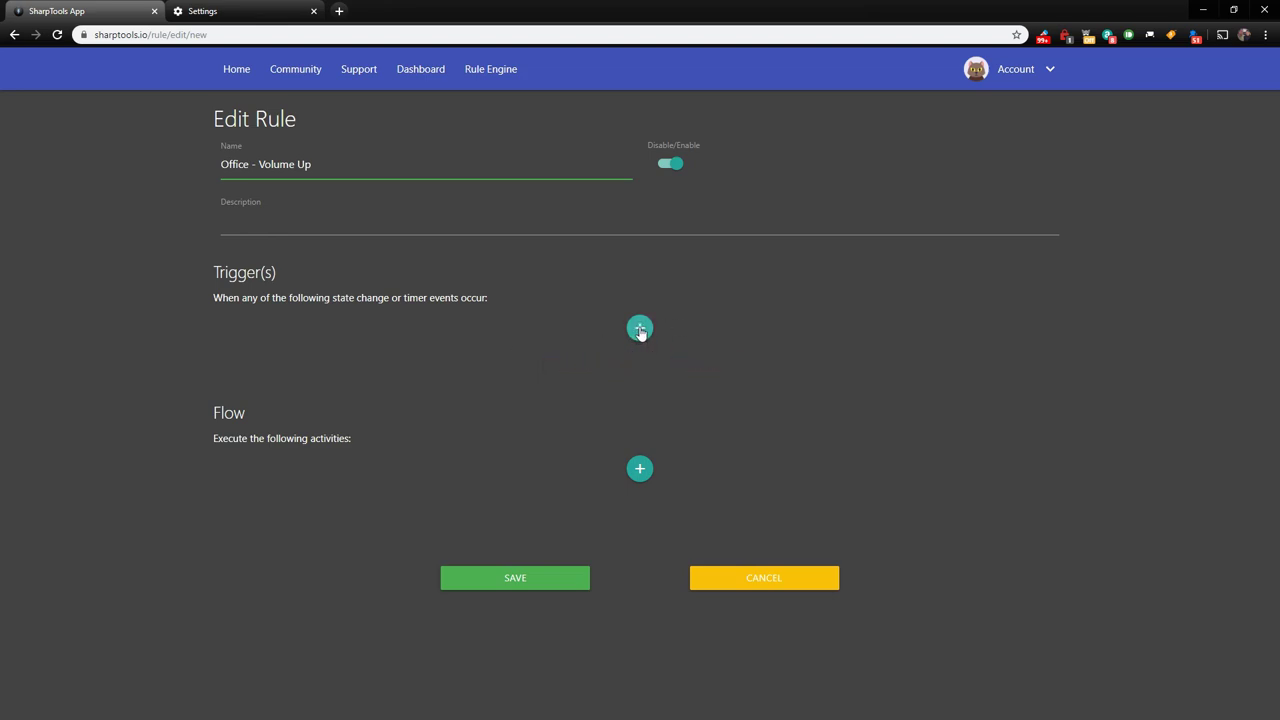
pyautogui.click(641, 472)
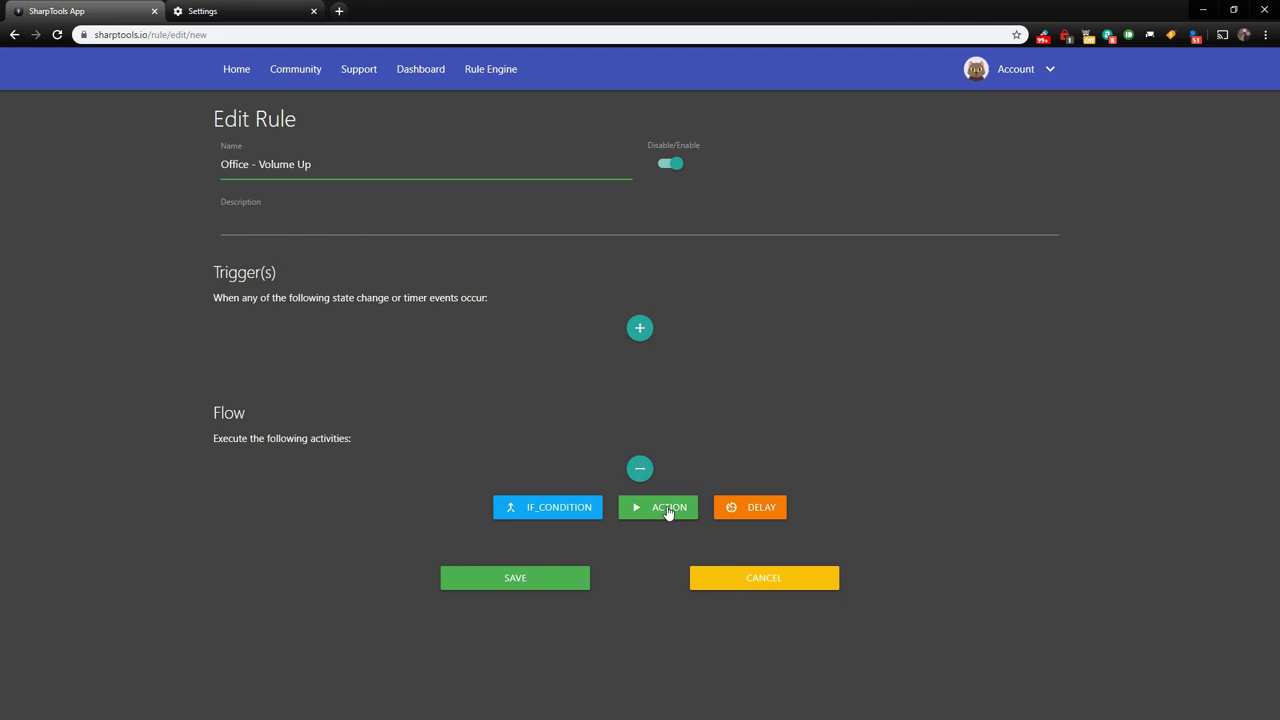
pyautogui.click(668, 509)
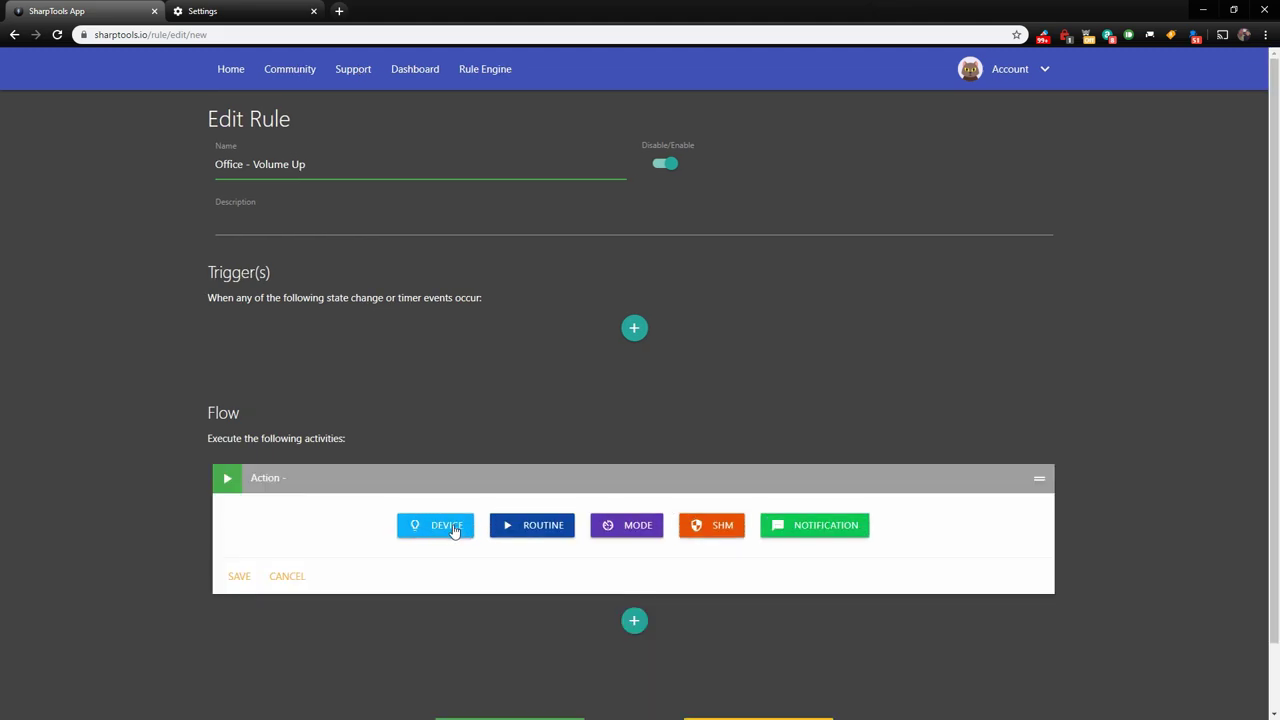
pyautogui.click(453, 531)
pyautogui.click(410, 550)
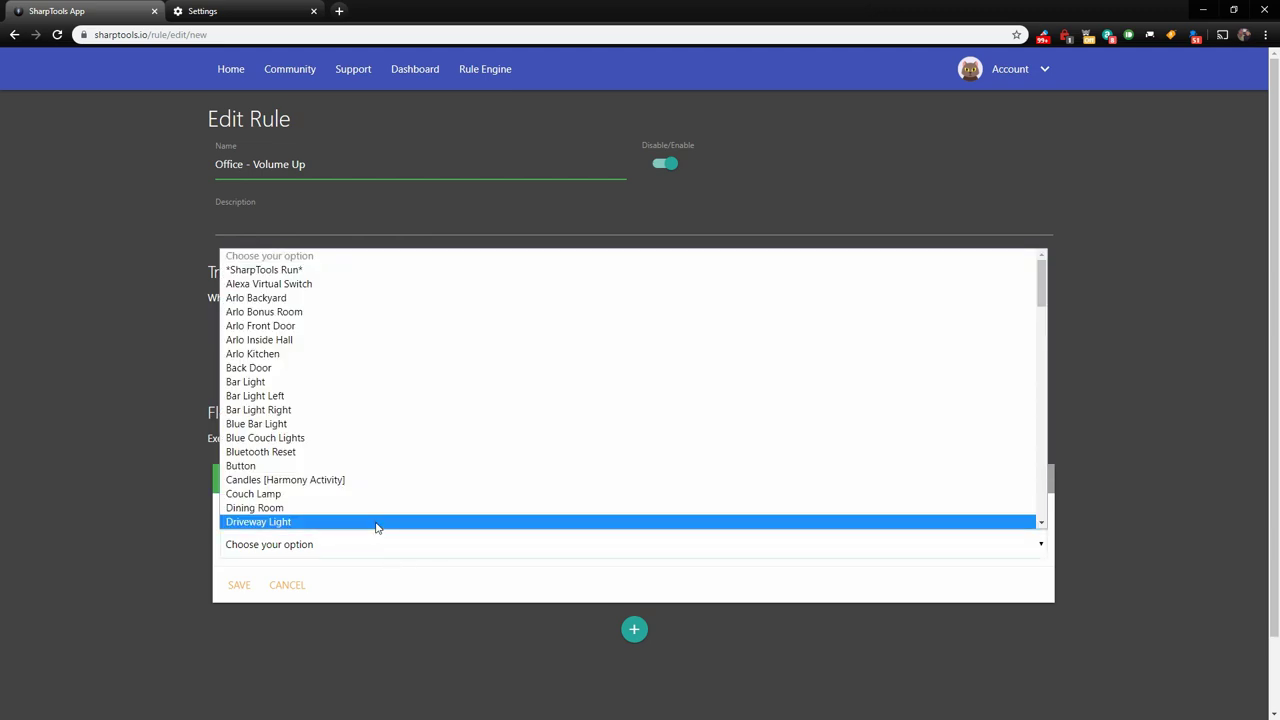
pyautogui.press('e')
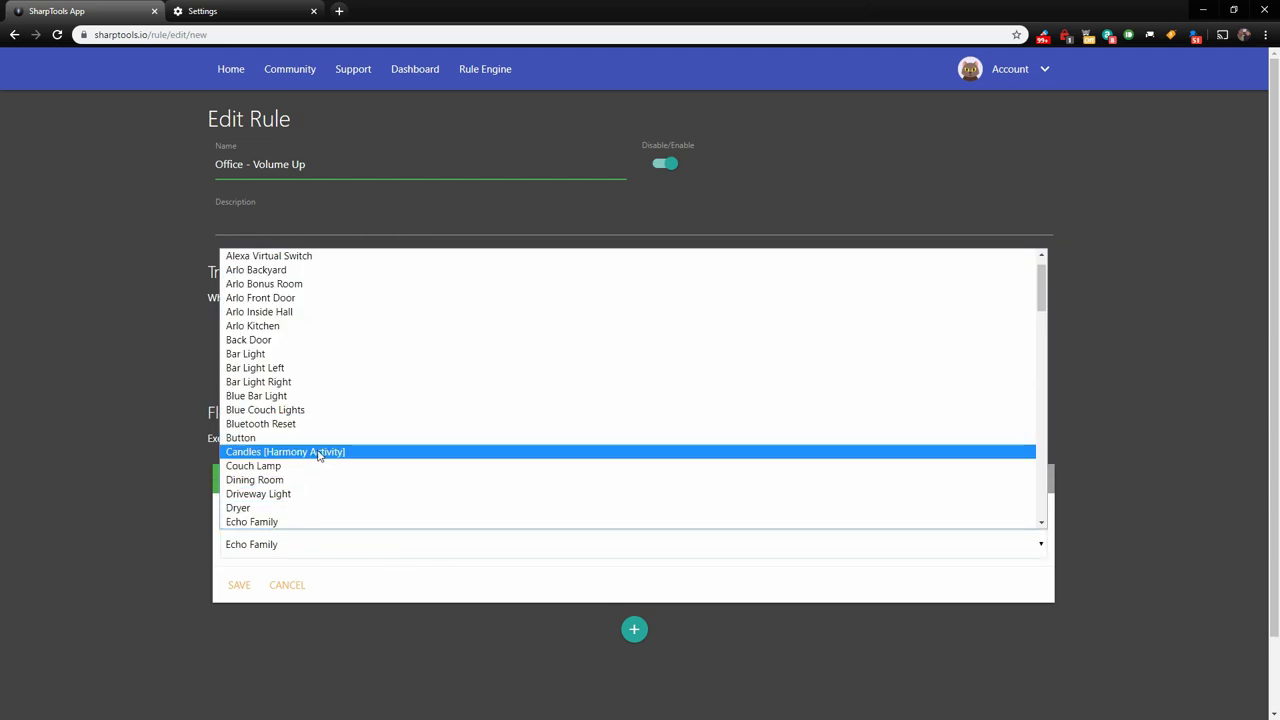
pyautogui.scroll(-3, 290, 452)
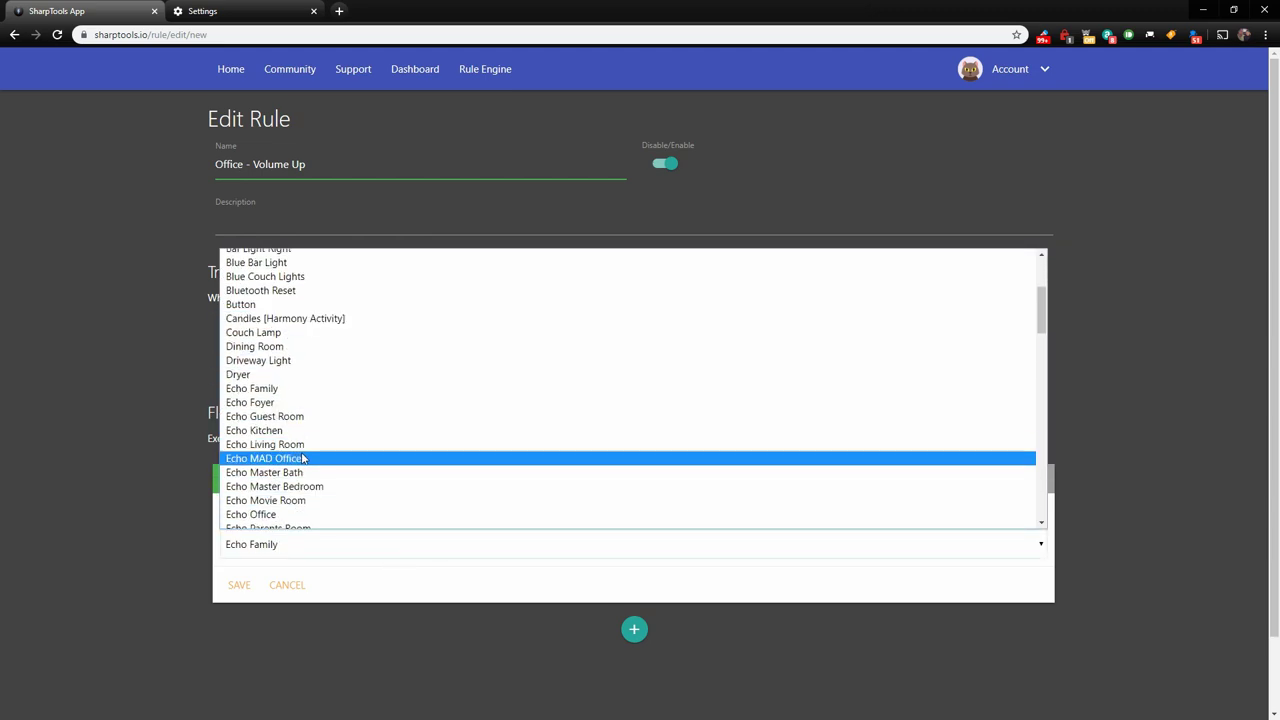
pyautogui.click(288, 517)
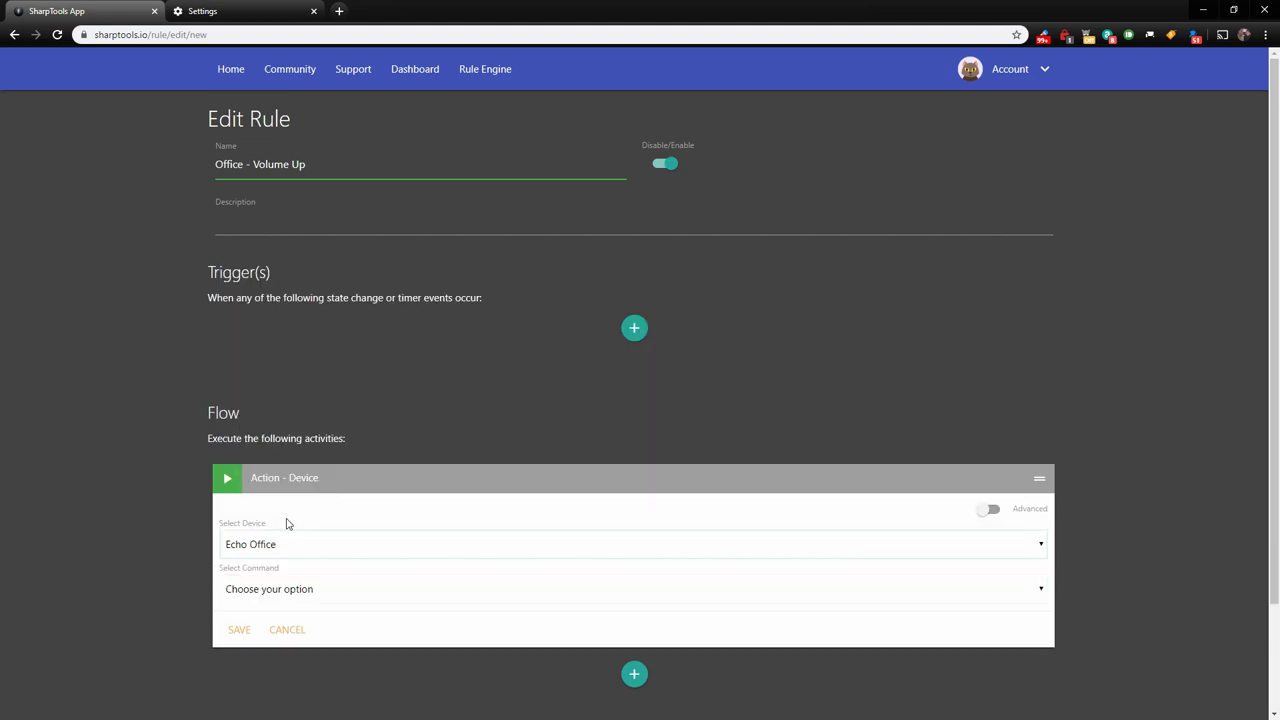
# Step: Set the Echo Office action's command to volumeUp, and save the action and the rule
pyautogui.click(317, 589)
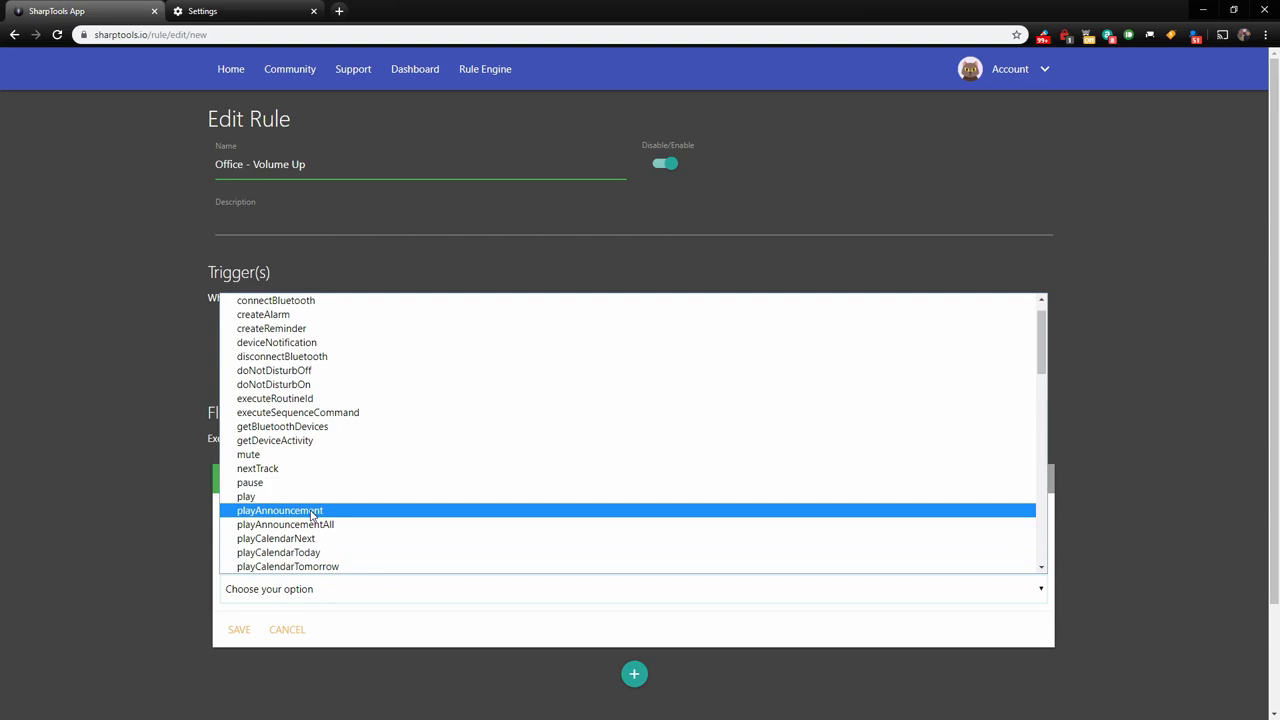
pyautogui.scroll(1, 320, 440)
pyautogui.scroll(-5, 318, 442)
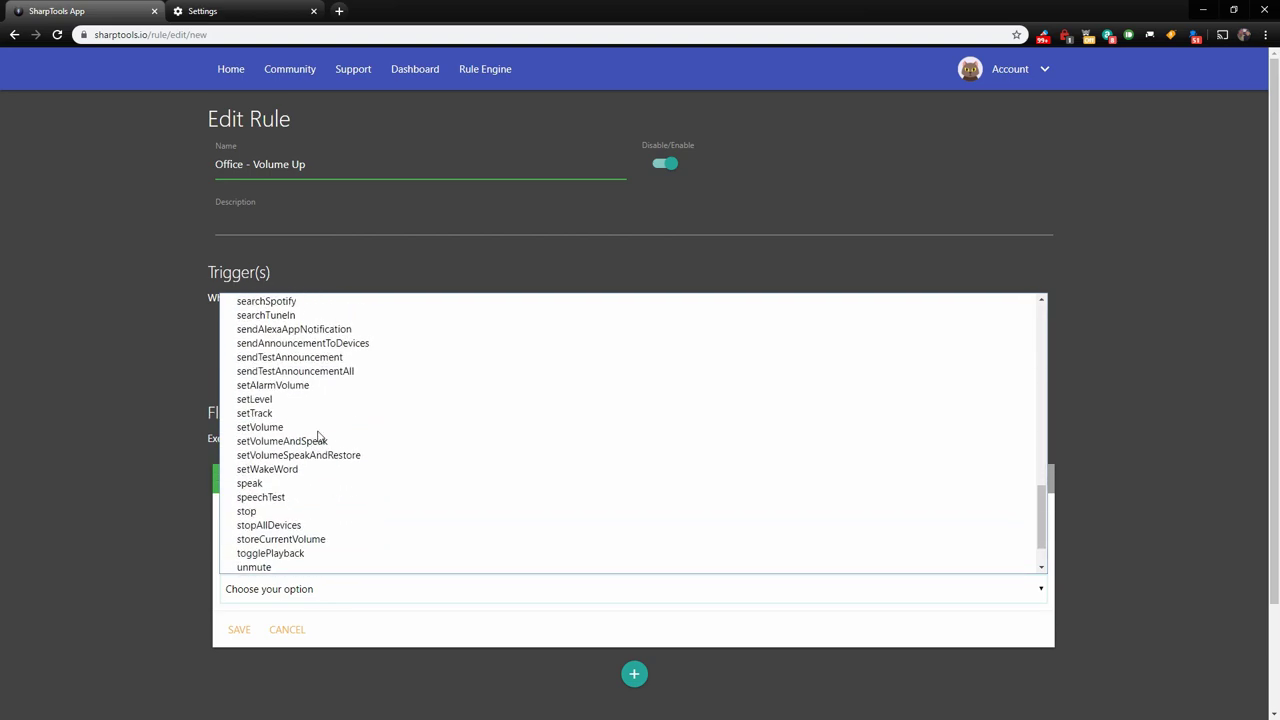
pyautogui.scroll(1, 318, 445)
pyautogui.scroll(-1, 317, 462)
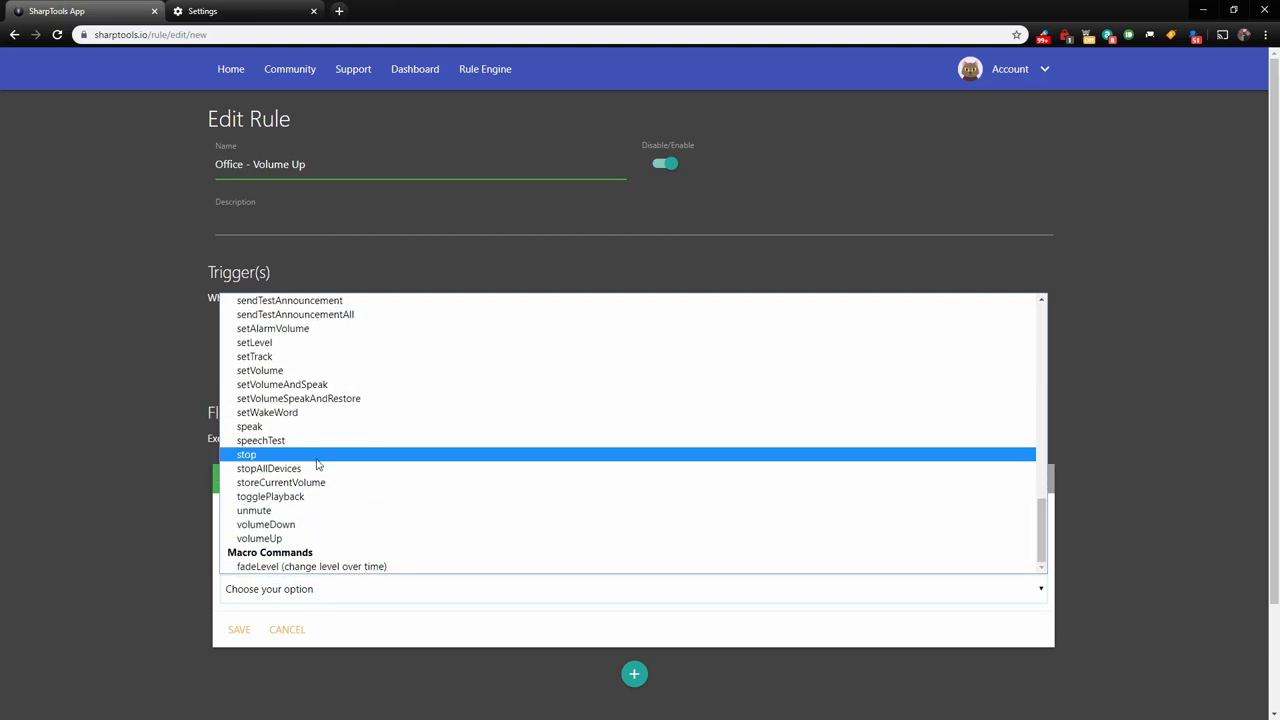
pyautogui.click(288, 540)
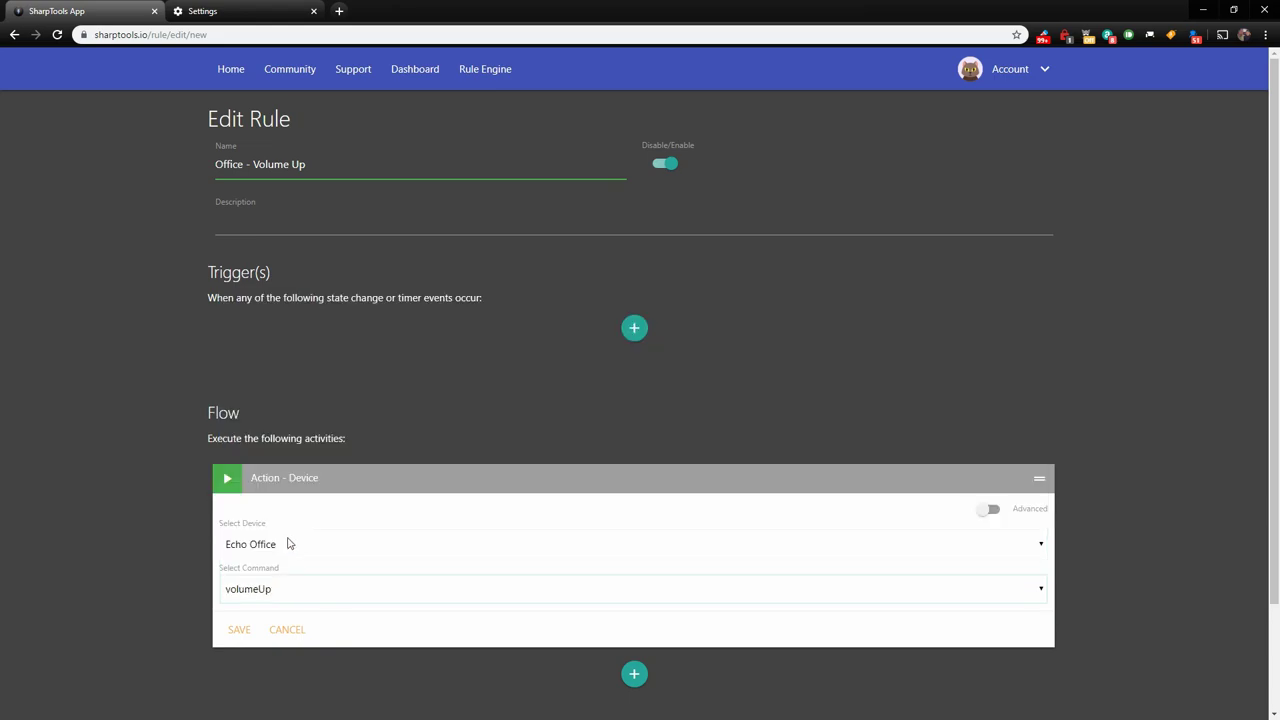
pyautogui.click(241, 634)
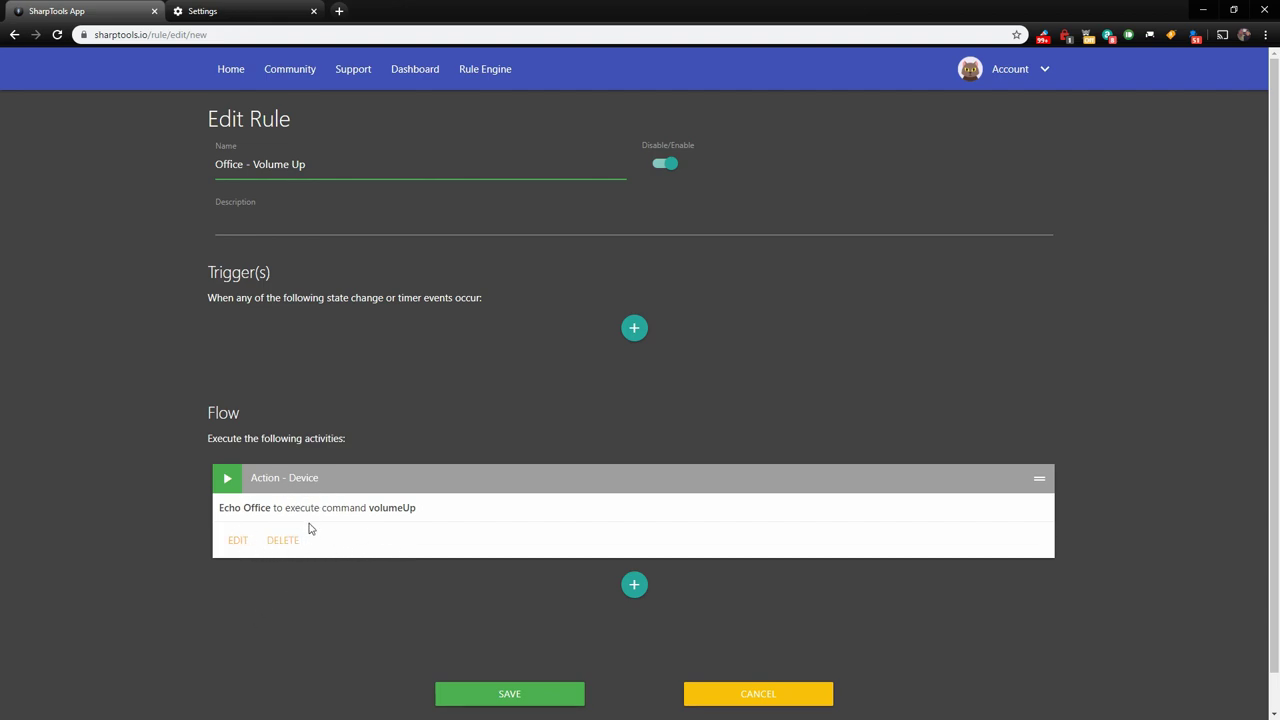
pyautogui.click(518, 698)
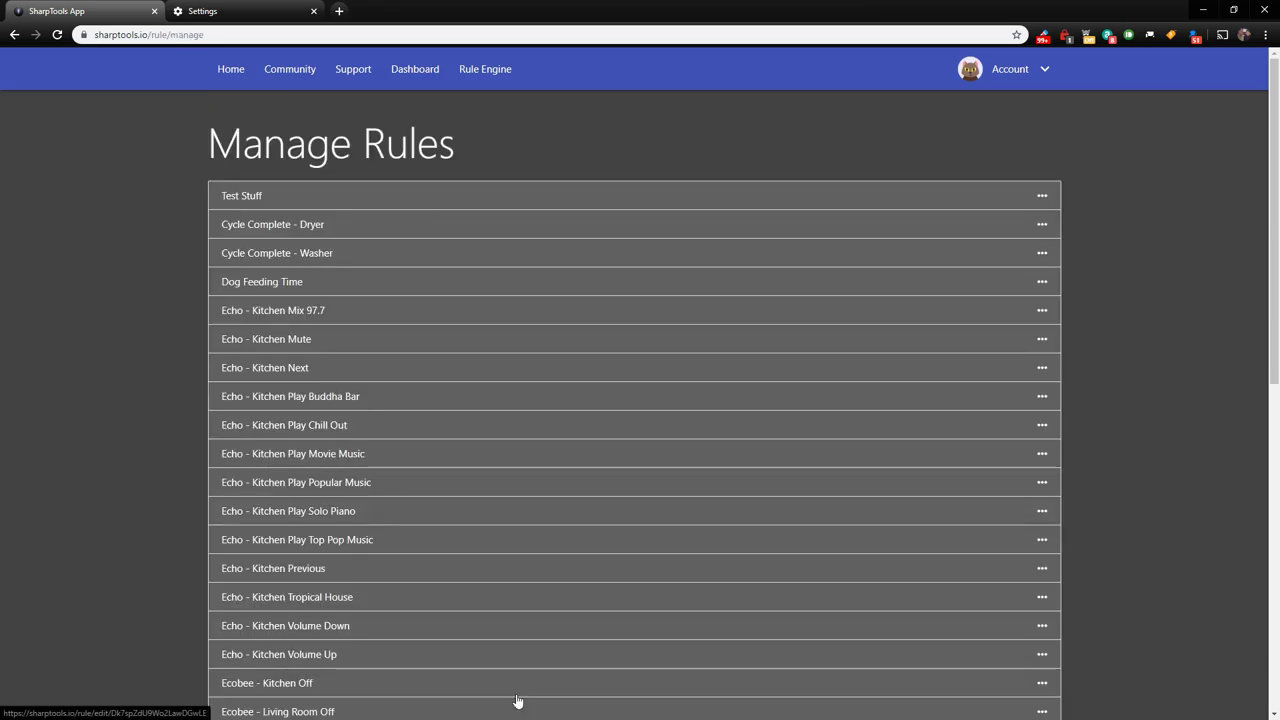
# Step: Copy the "Office - Volume Up" rule and rename the copy "Office - Volume Down"
pyautogui.scroll(-6, 273, 370)
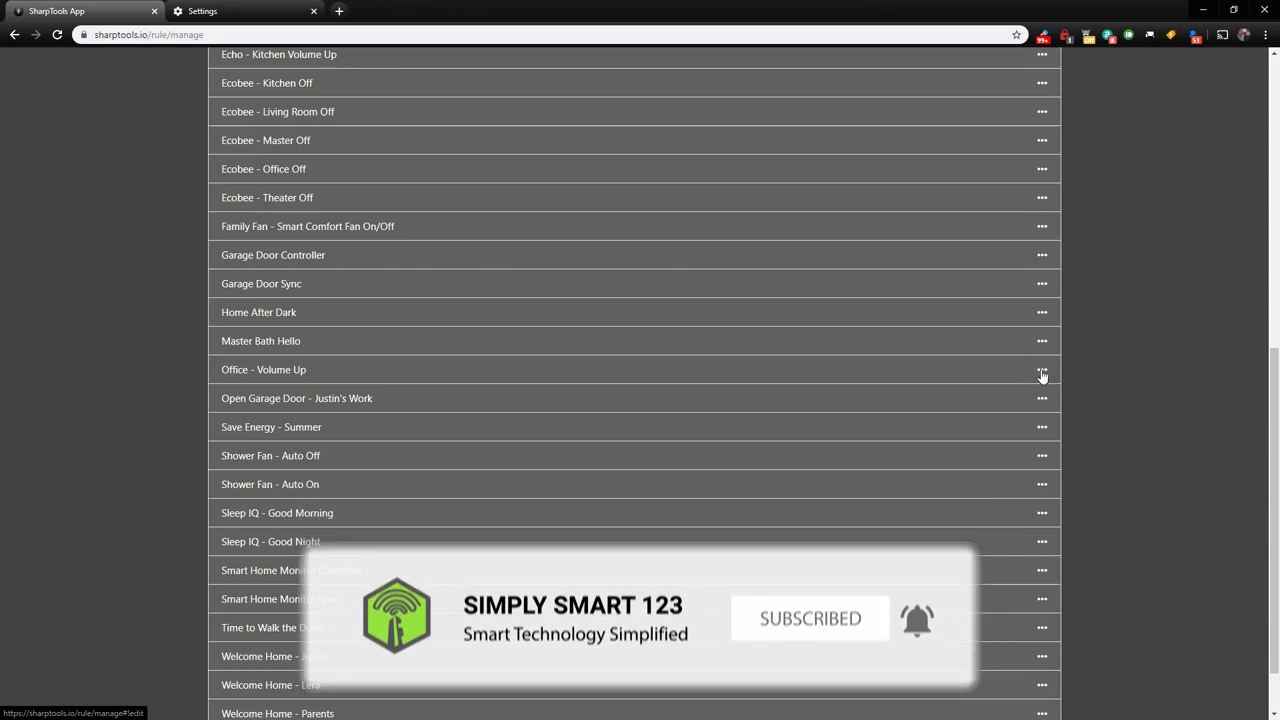
pyautogui.click(1042, 372)
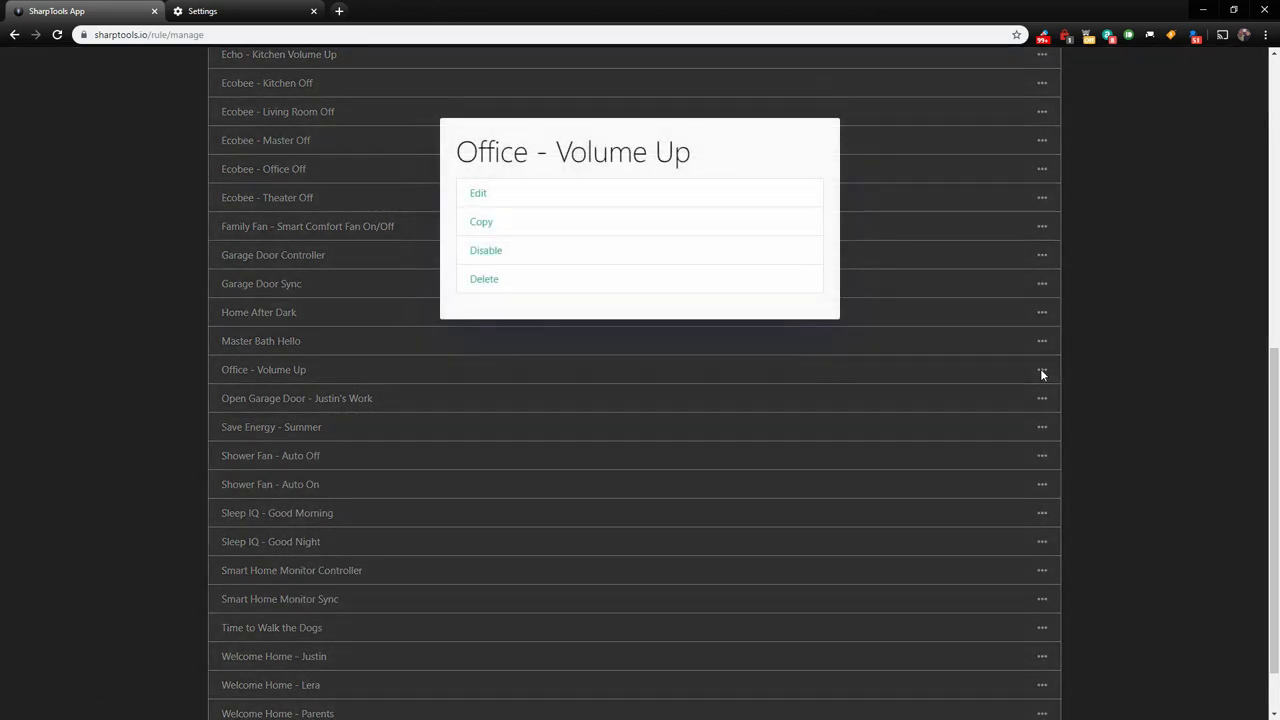
pyautogui.click(492, 228)
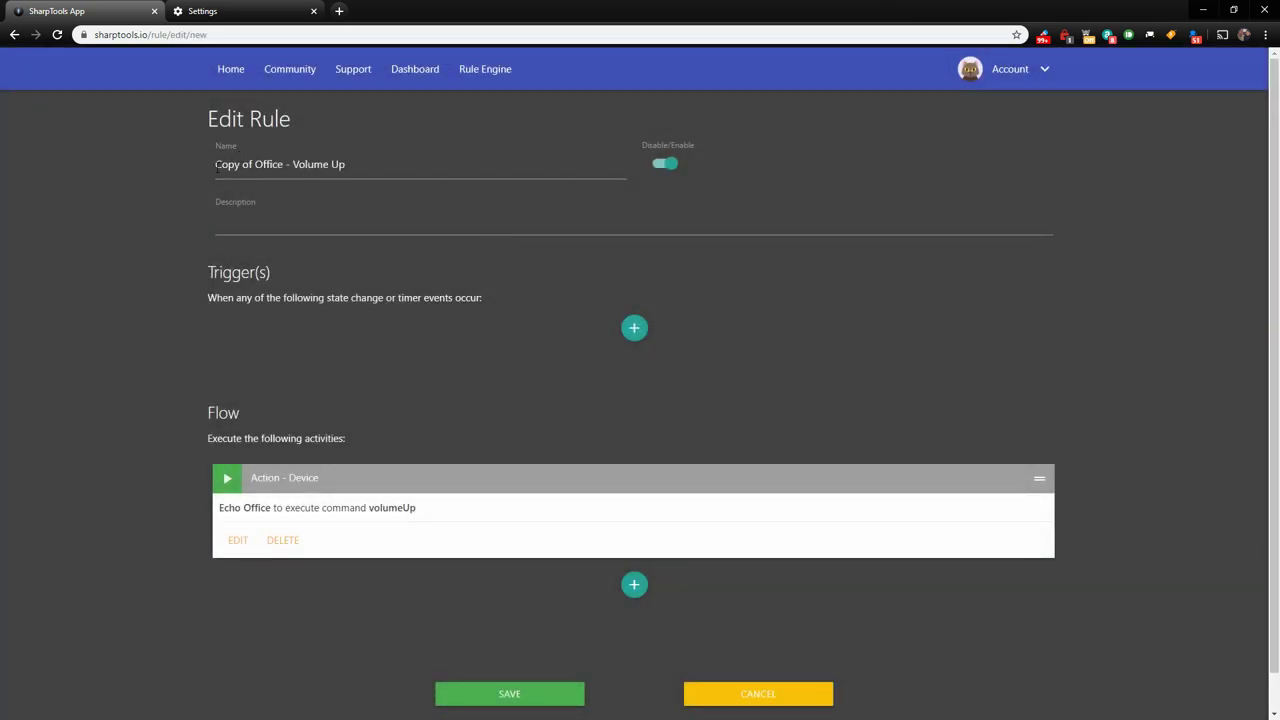
pyautogui.moveTo(256, 166); pyautogui.dragTo(200, 175)
pyautogui.press('BackSpace')
pyautogui.write('Down')
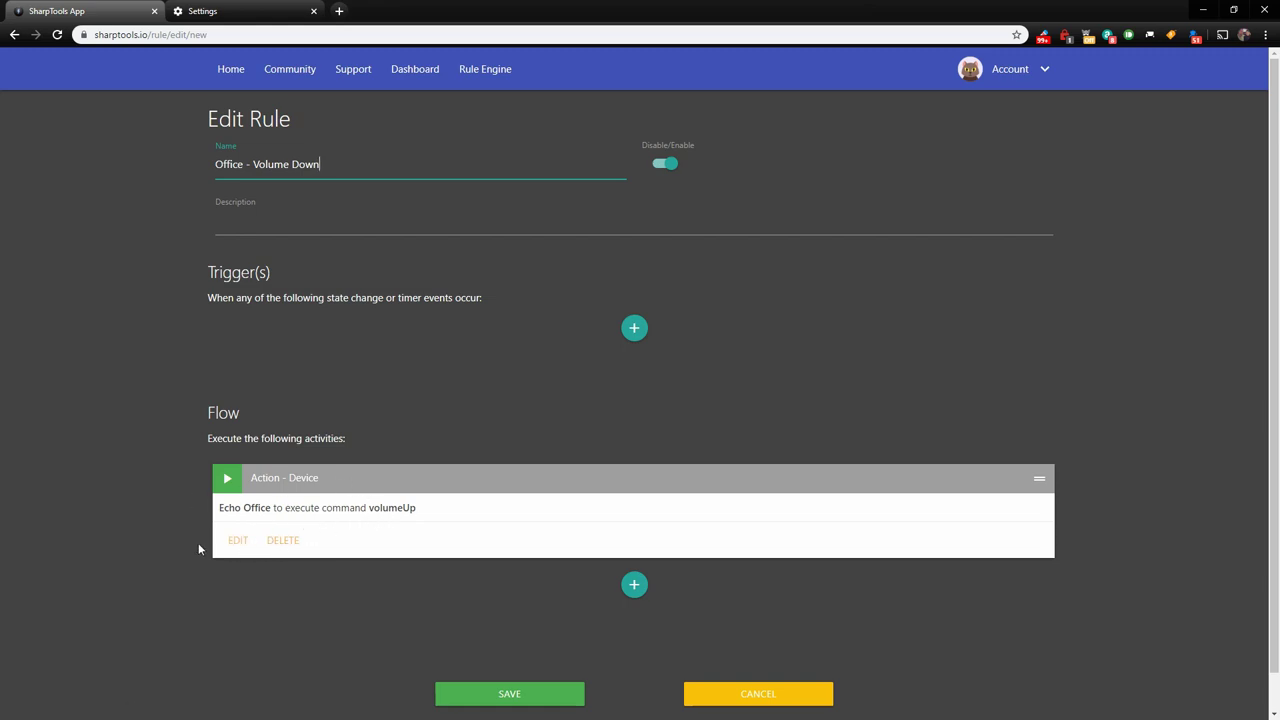
# Step: Change the copied rule's Echo Office command to volumeDown, update the action and save the rule
pyautogui.click(241, 545)
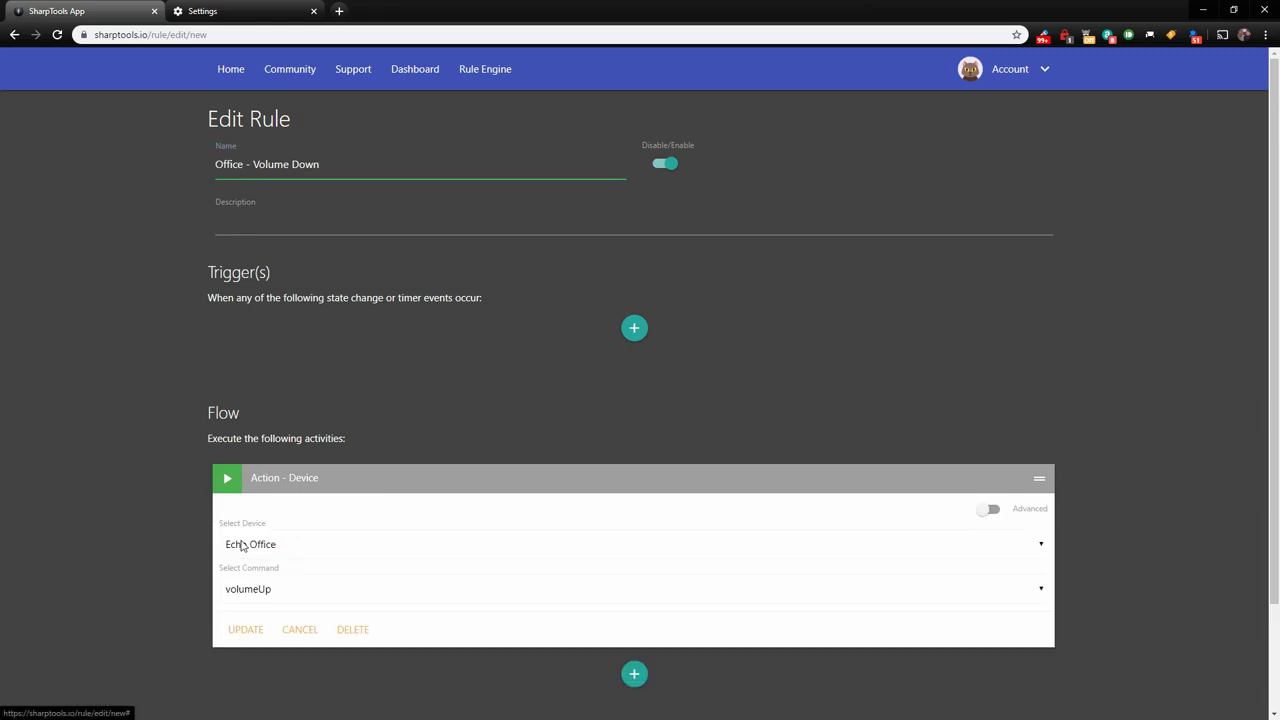
pyautogui.click(283, 597)
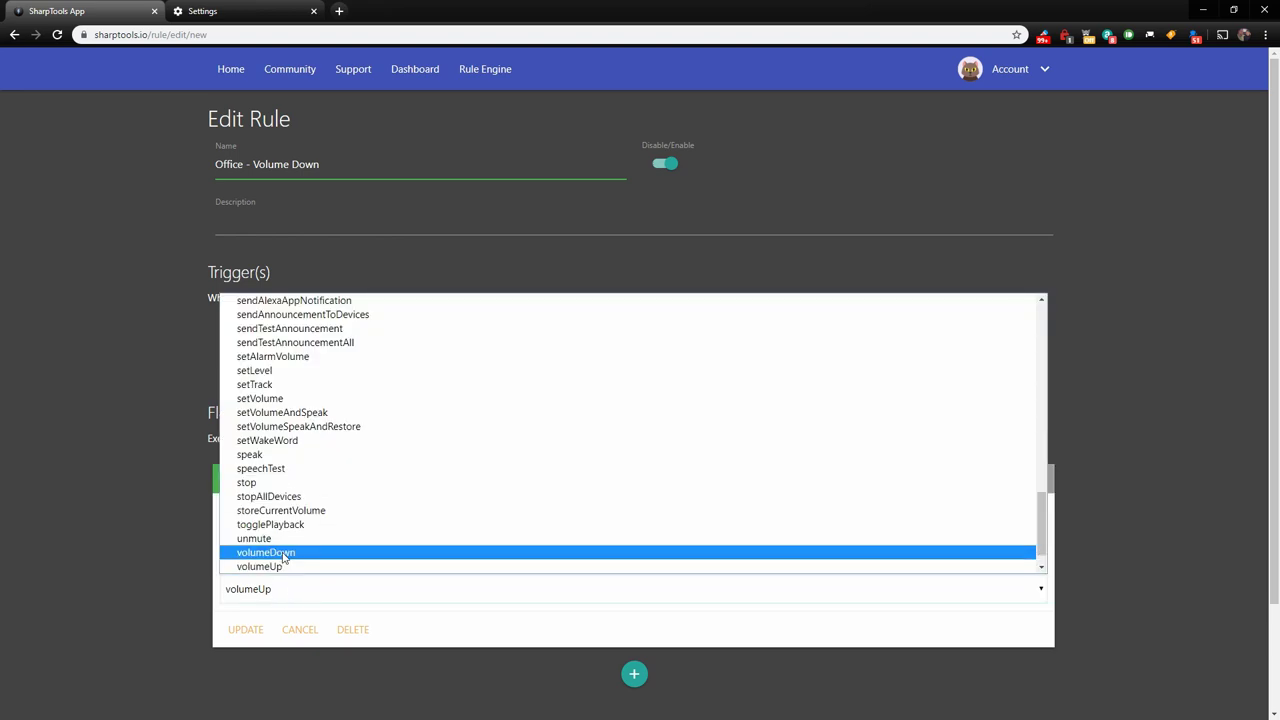
pyautogui.click(286, 556)
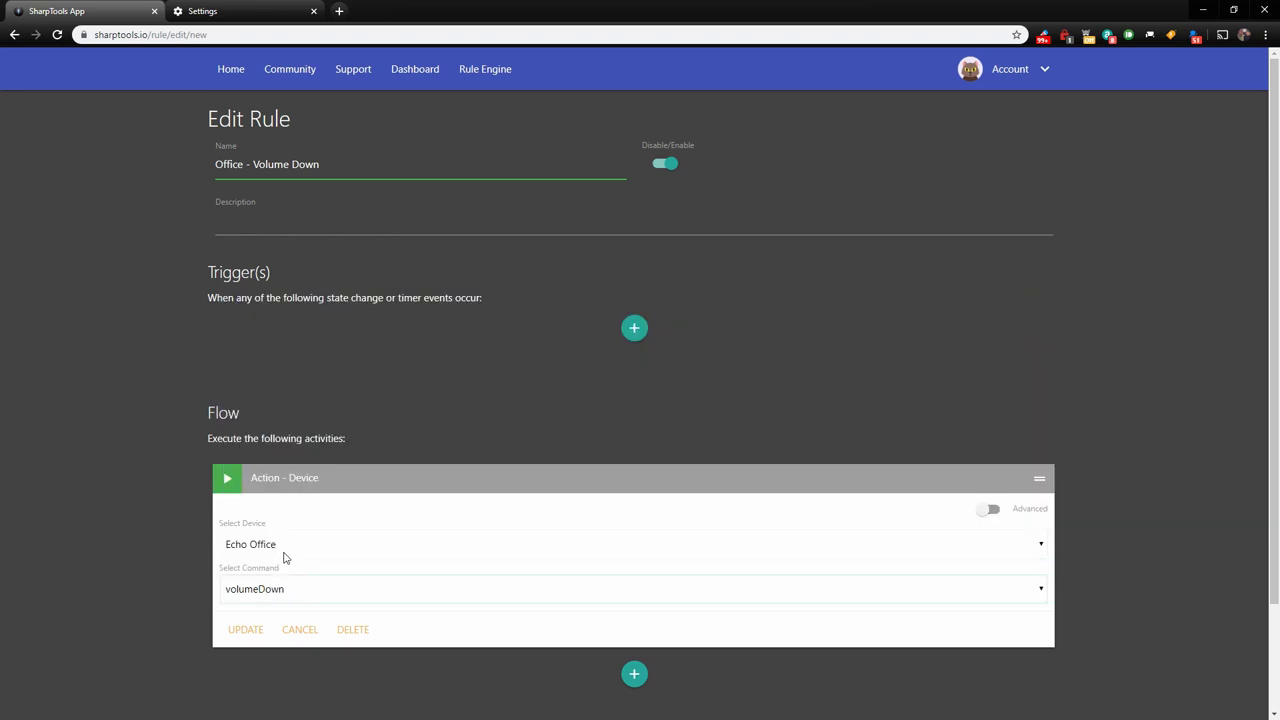
pyautogui.click(246, 632)
pyautogui.click(514, 695)
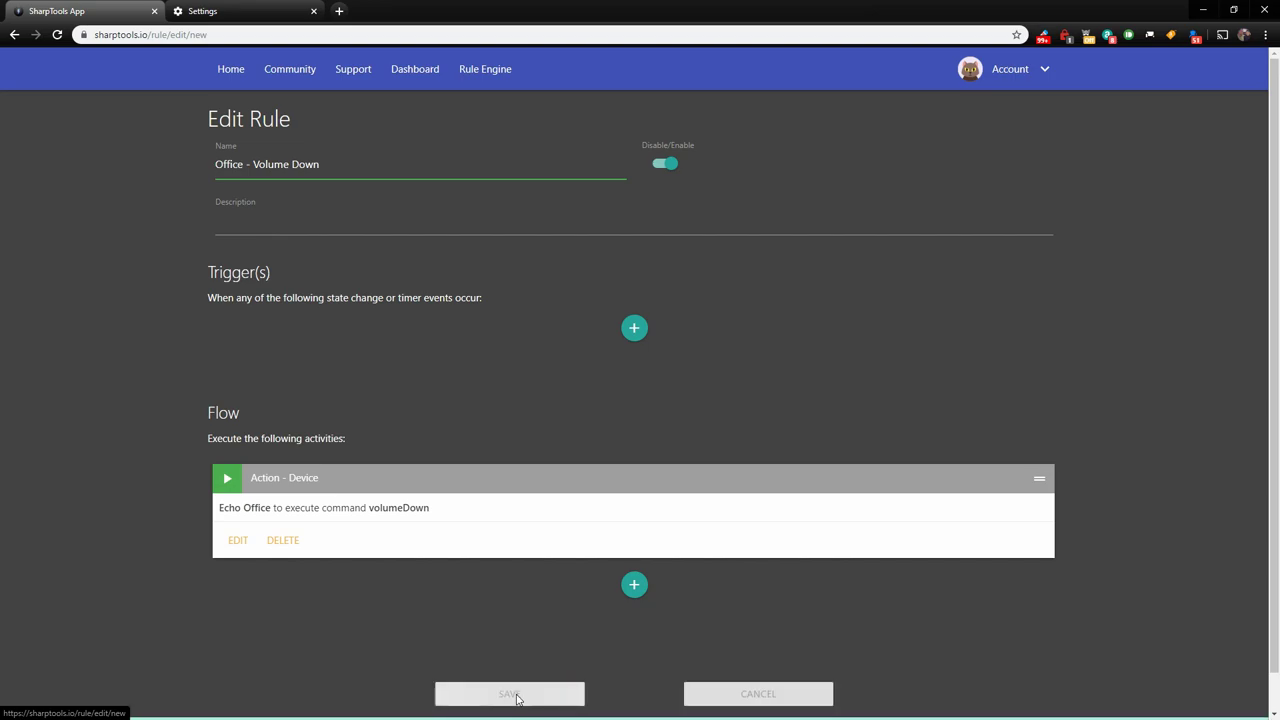
# Step: Copy the "Office - Volume Down" rule and rename the copy "Office - Radio"
pyautogui.scroll(-4, 410, 464)
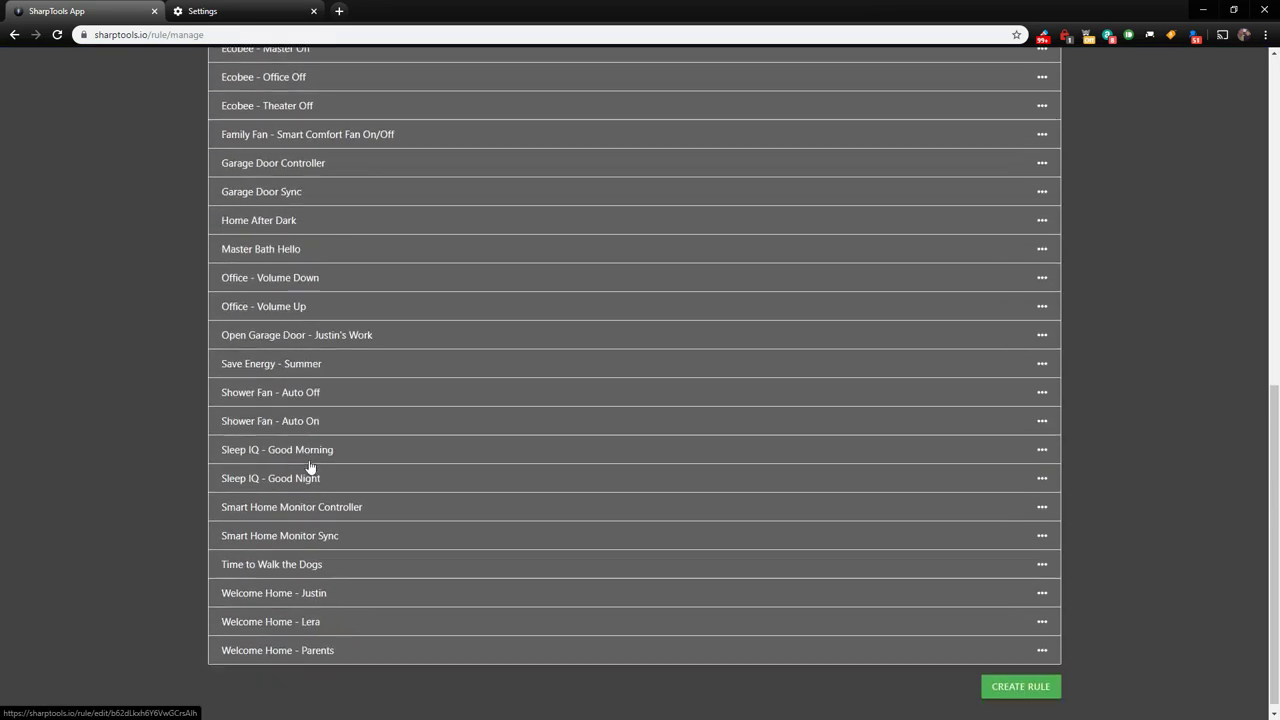
pyautogui.scroll(1, 325, 475)
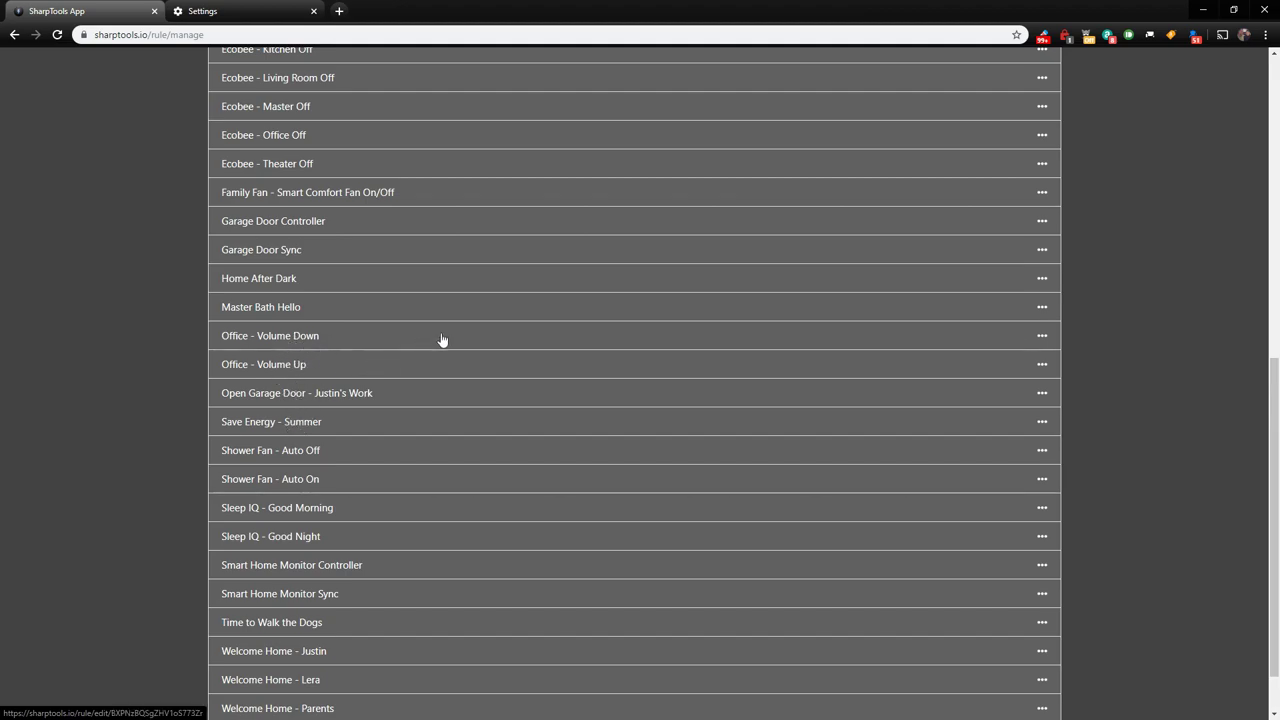
pyautogui.click(1043, 338)
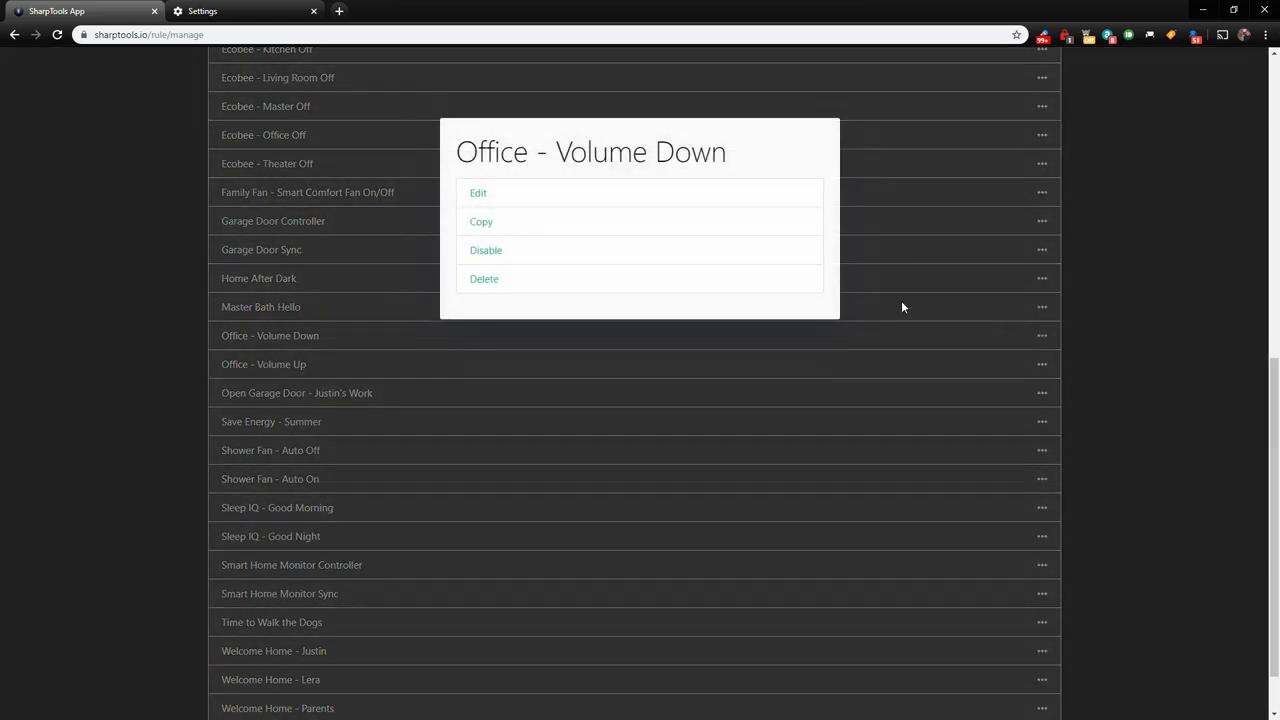
pyautogui.click(485, 226)
pyautogui.moveTo(252, 167); pyautogui.dragTo(172, 166)
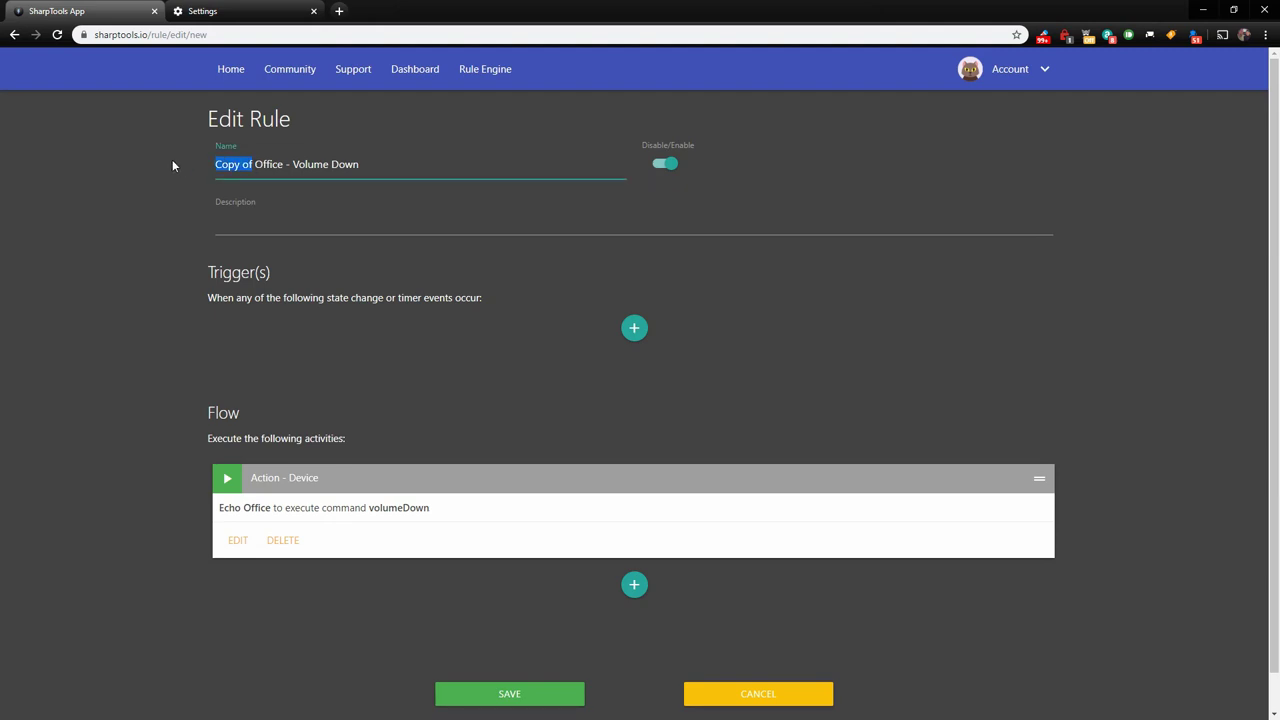
pyautogui.press('BackSpace')
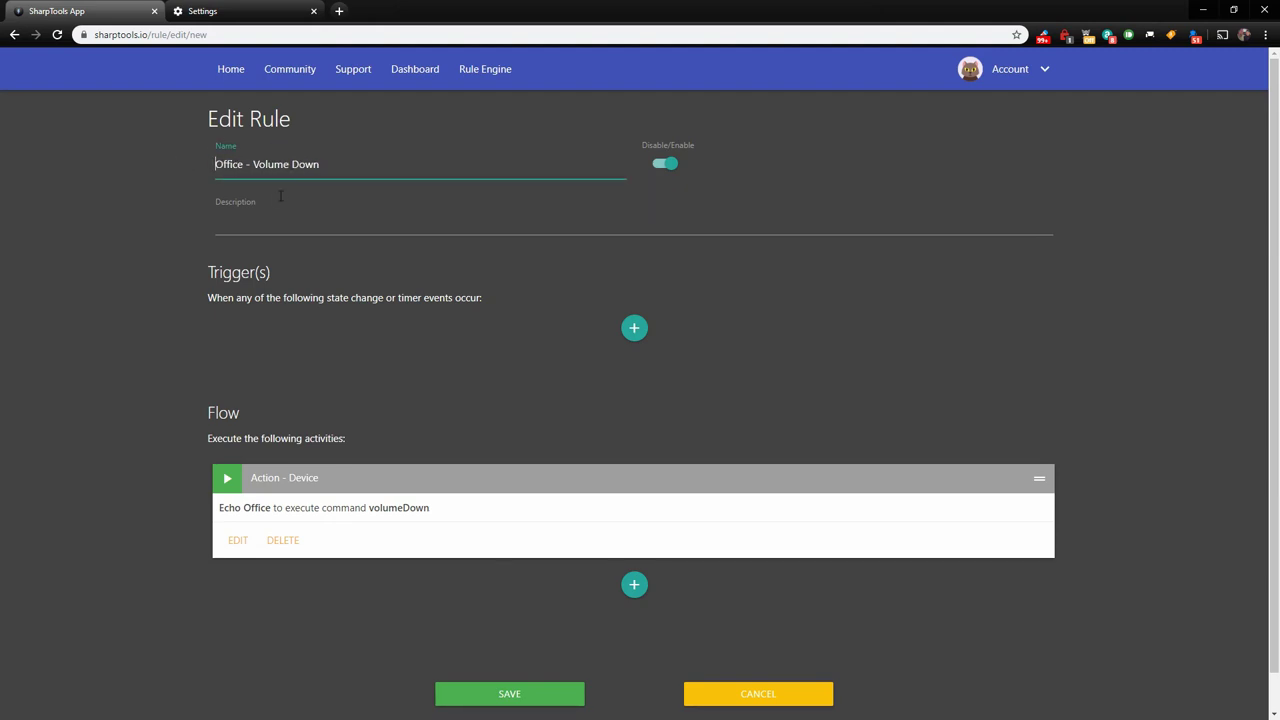
pyautogui.moveTo(253, 164); pyautogui.dragTo(368, 156)
pyautogui.write('Radi')
# Step: Change the Echo Office command in the "Office - Radio" rule to searchIheart
pyautogui.click(238, 544)
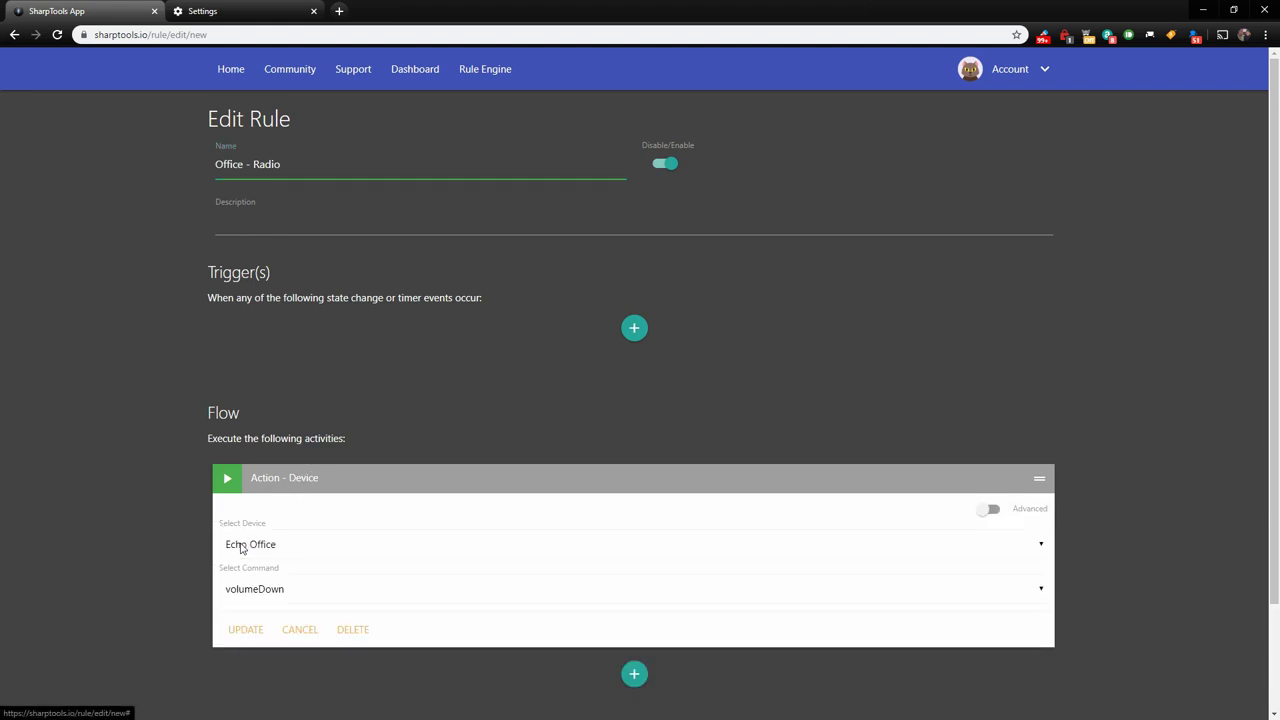
pyautogui.click(324, 597)
pyautogui.scroll(-1, 323, 566)
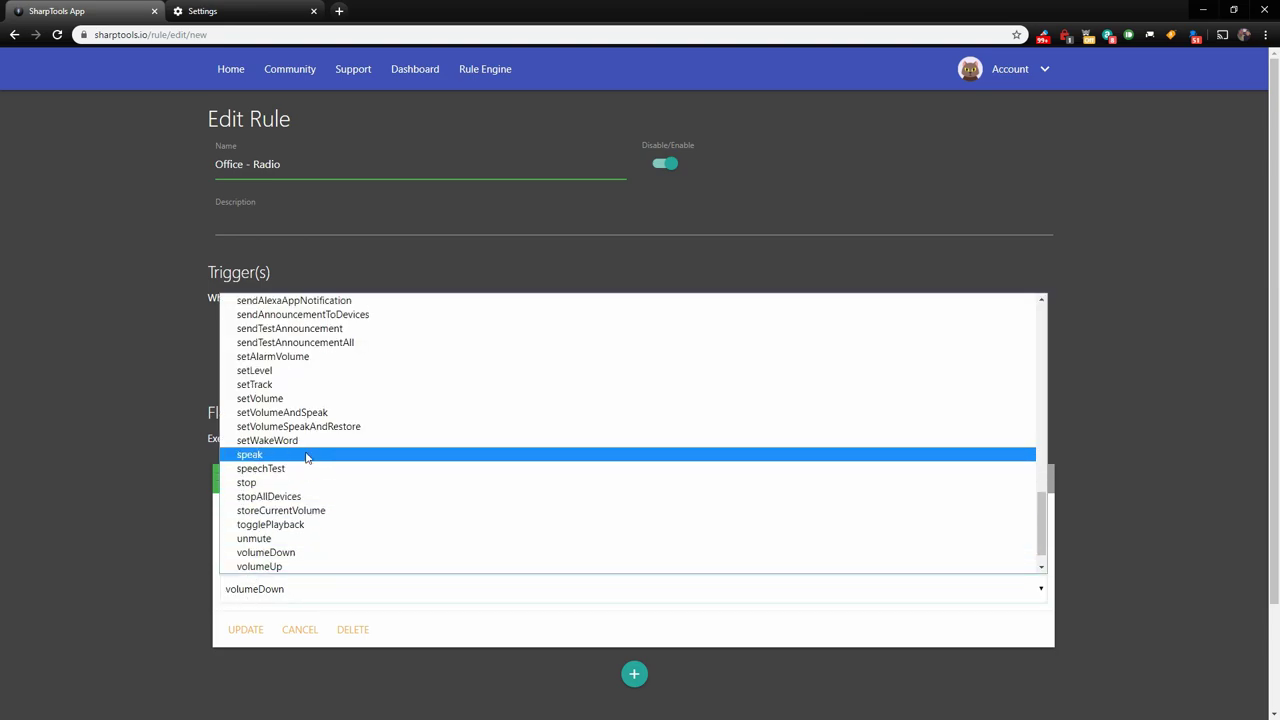
pyautogui.press('Down')
pyautogui.press('pageup')
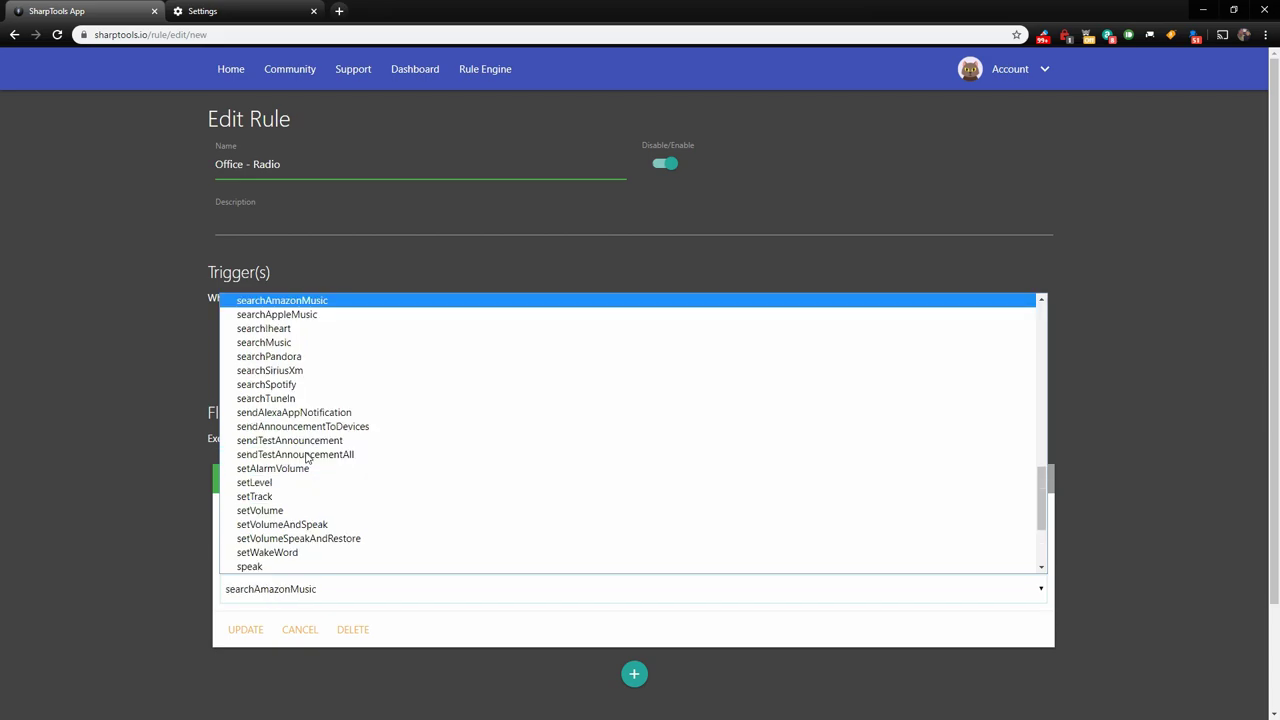
pyautogui.click(283, 335)
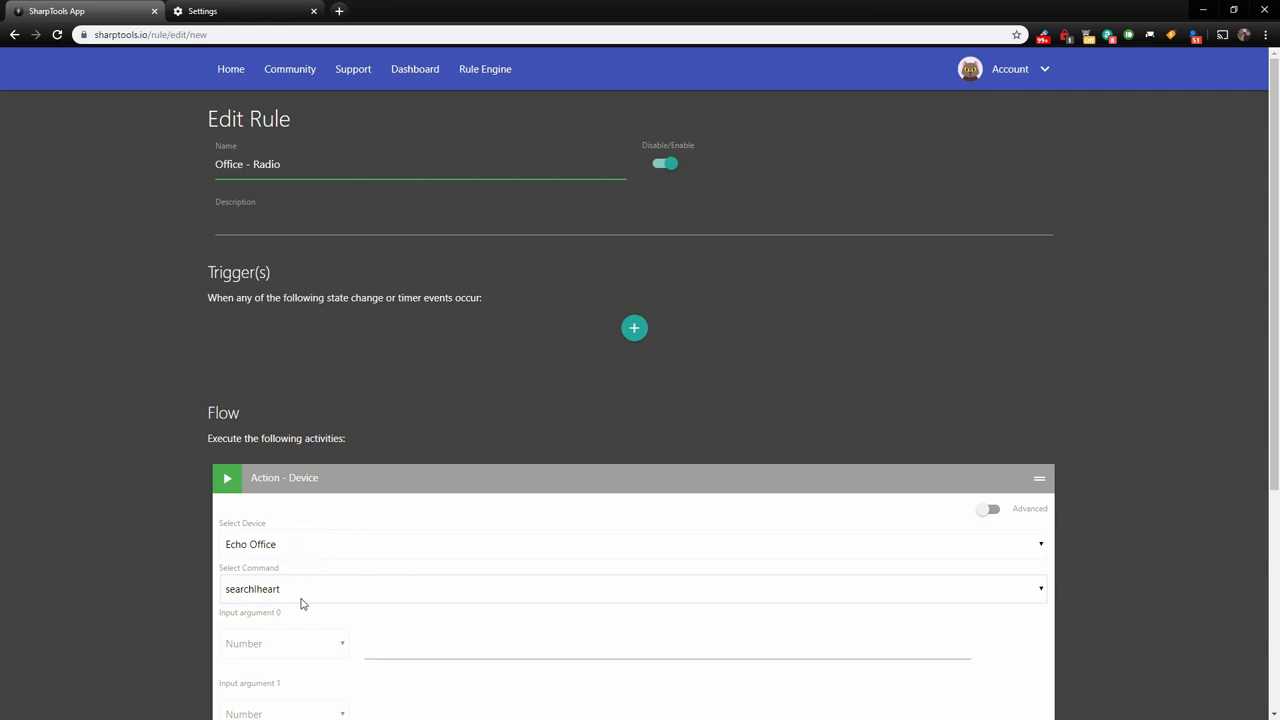
# Step: Enable the Advanced option for the searchIheart action so its input arguments can be edited
pyautogui.scroll(-2, 309, 591)
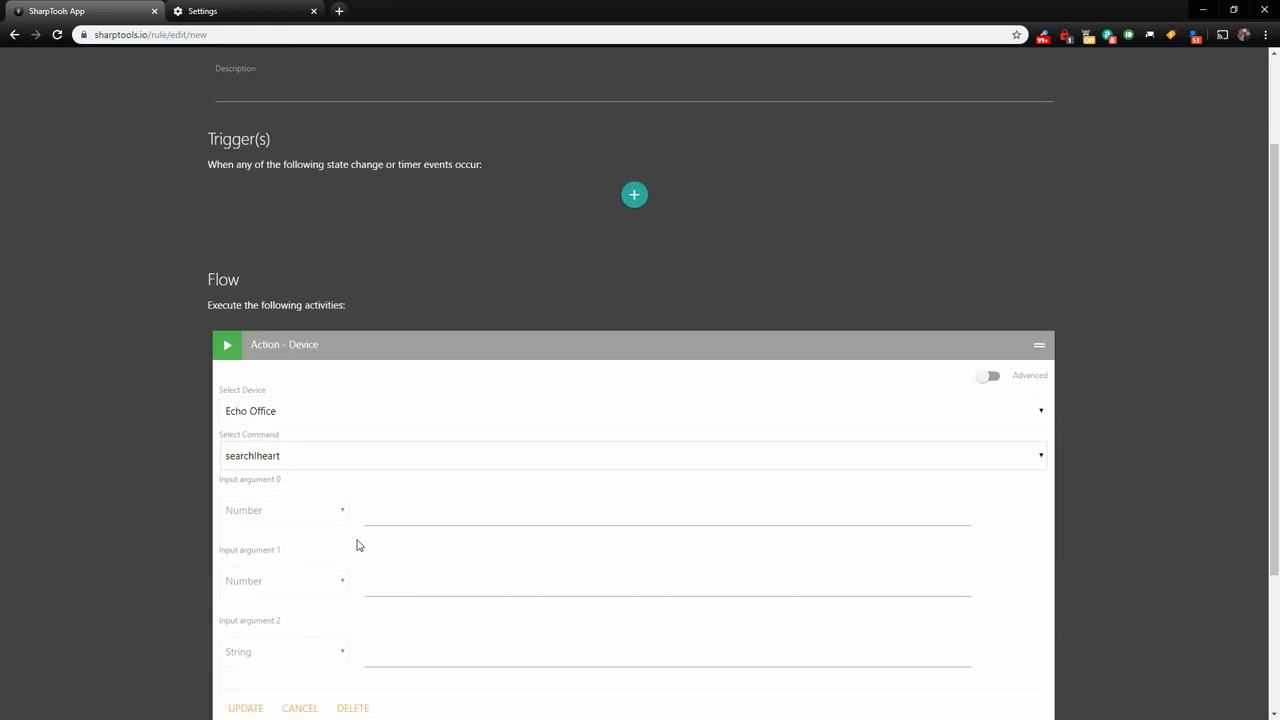
pyautogui.scroll(-1, 443, 508)
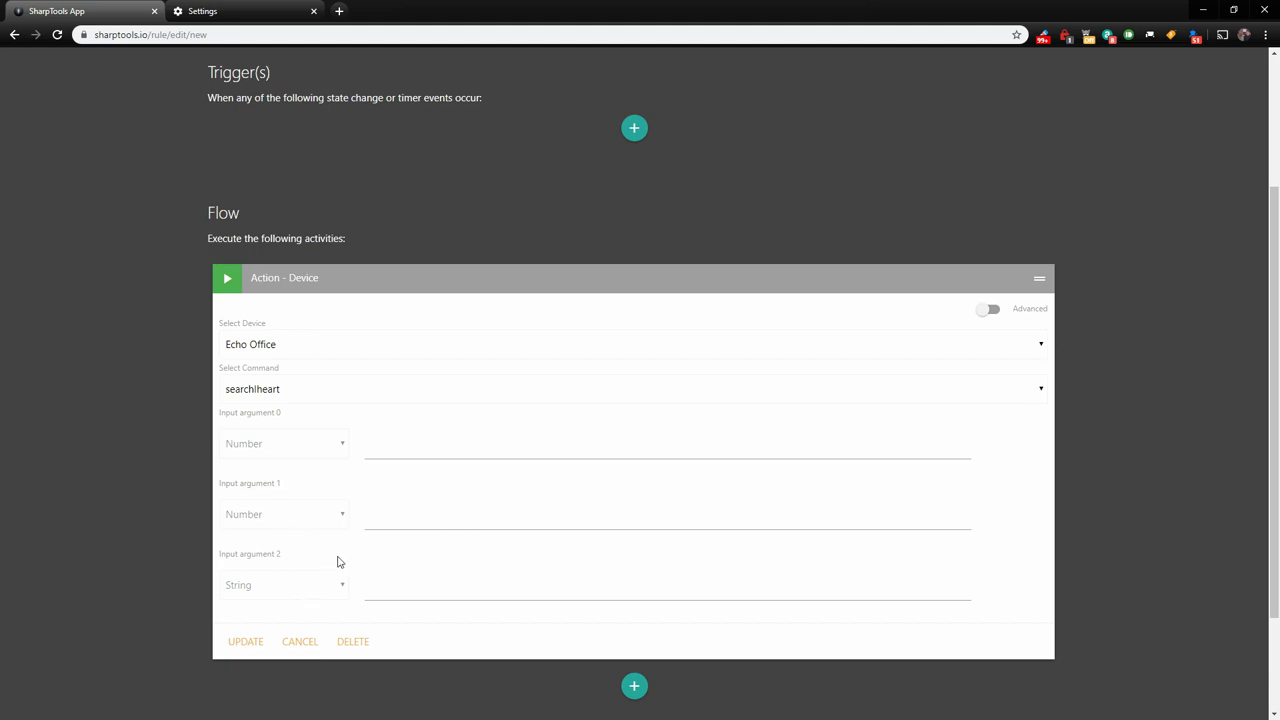
pyautogui.click(447, 428)
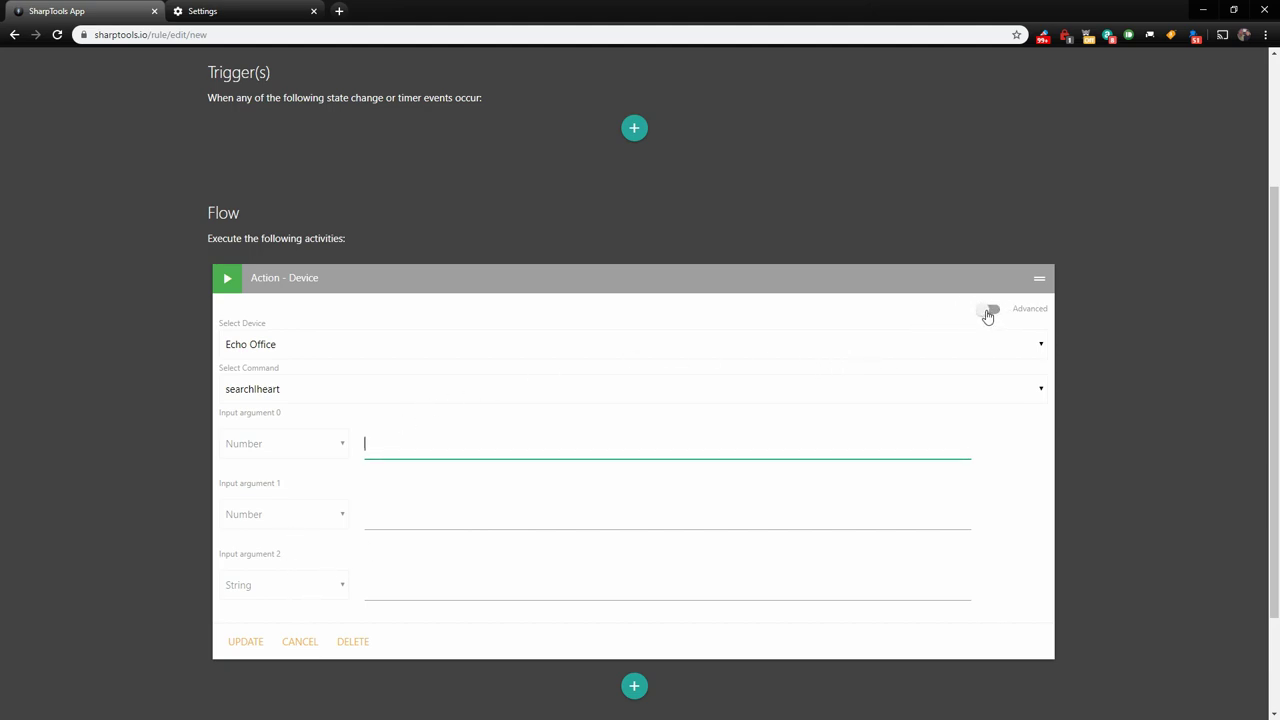
pyautogui.click(987, 312)
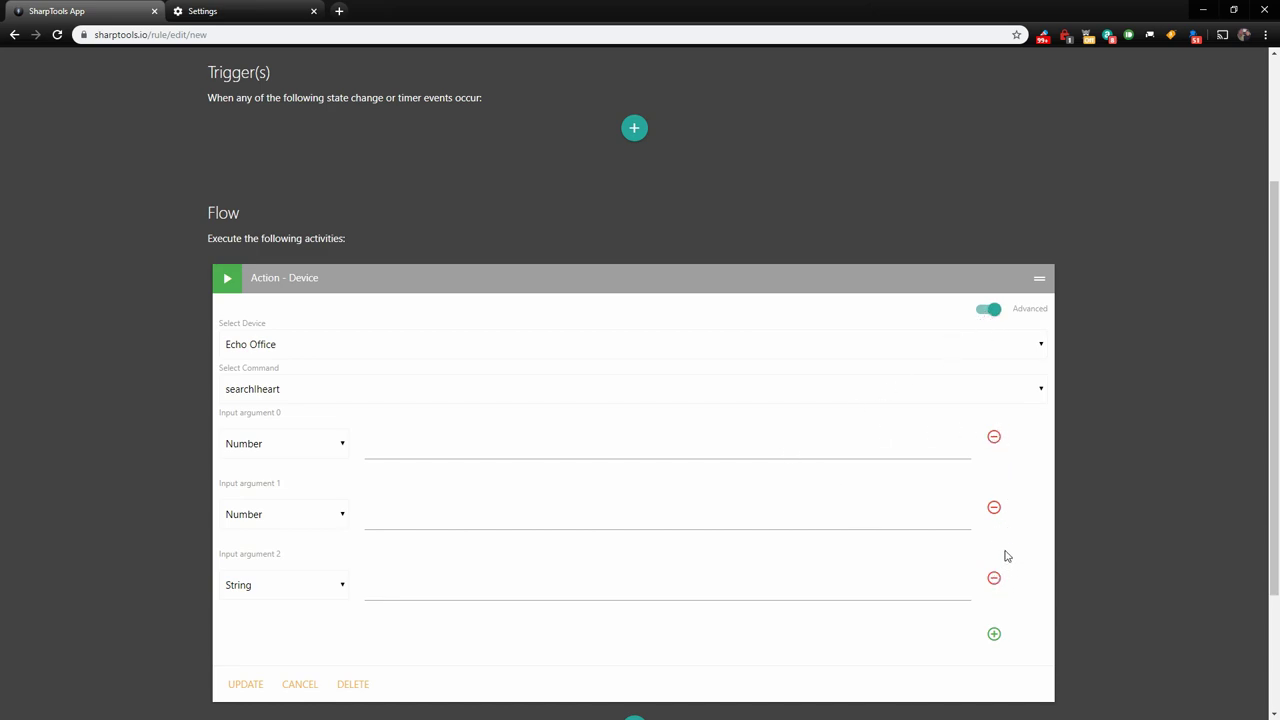
# Step: Remove both Number arguments from the searchIheart action, set its String argument to "Mix 97.7", and save the updated rule
pyautogui.click(993, 439)
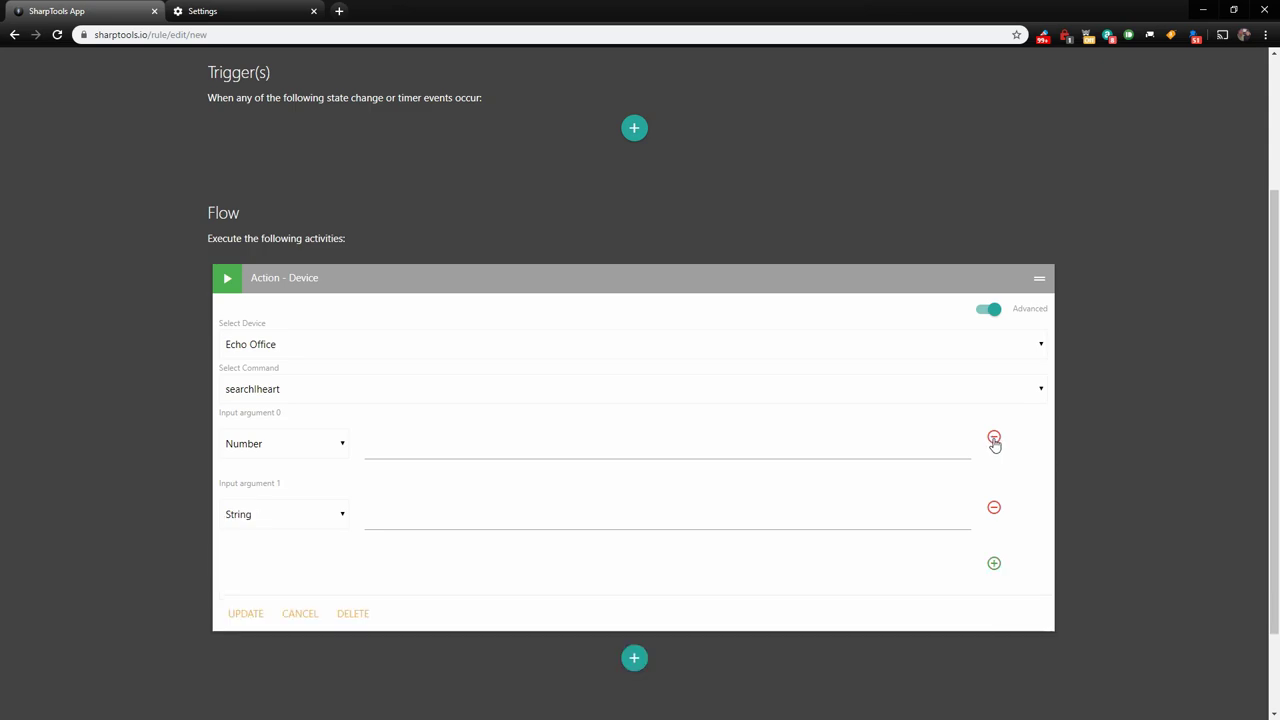
pyautogui.click(993, 439)
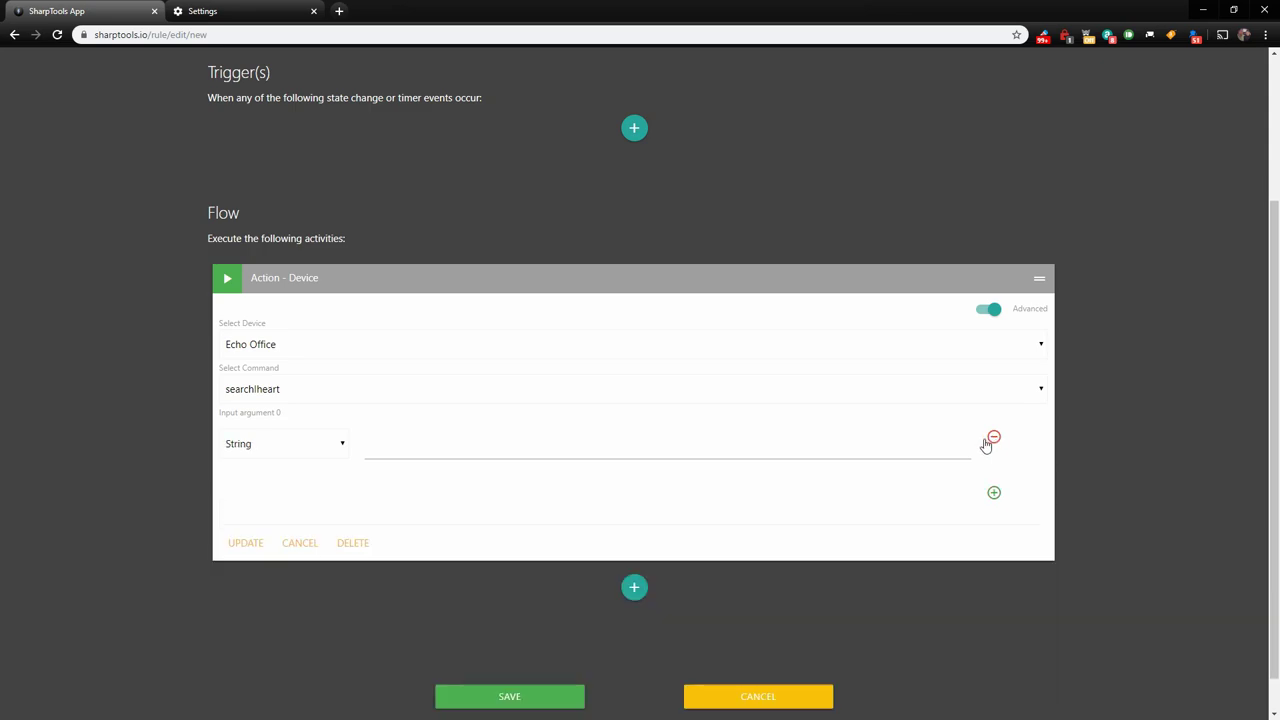
pyautogui.click(395, 447)
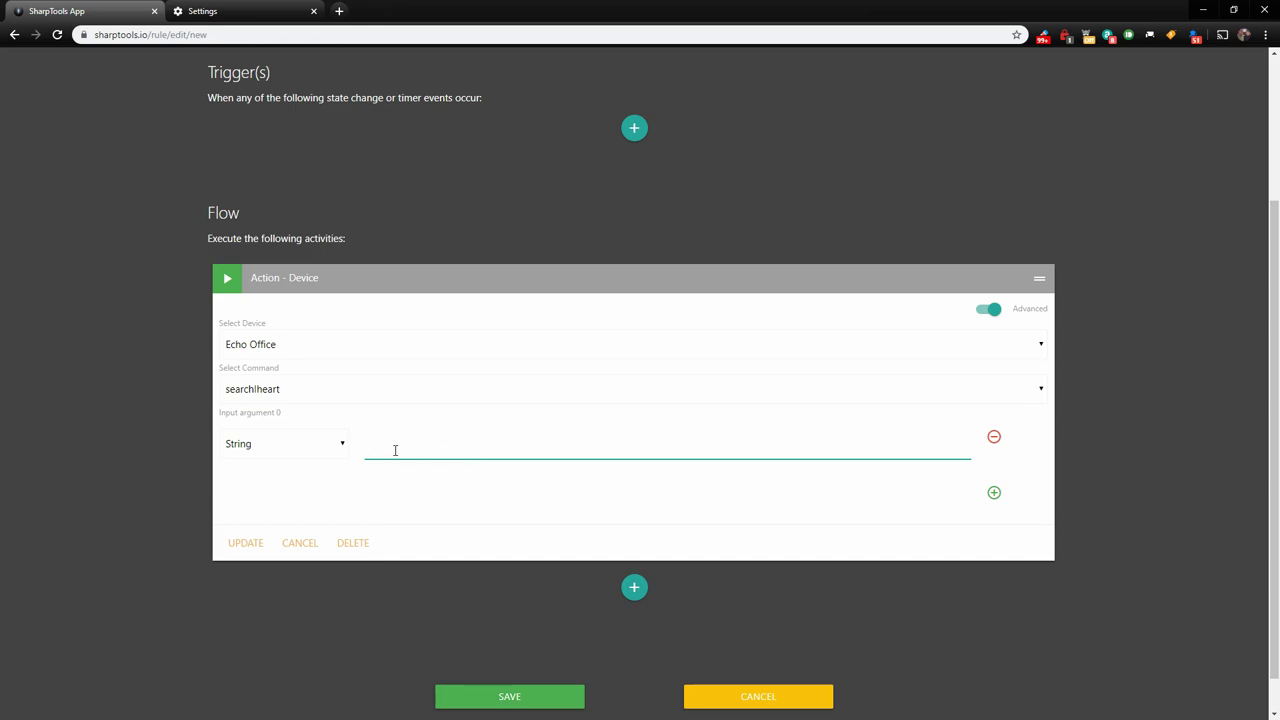
pyautogui.write('Mix 97.7')
pyautogui.click(248, 545)
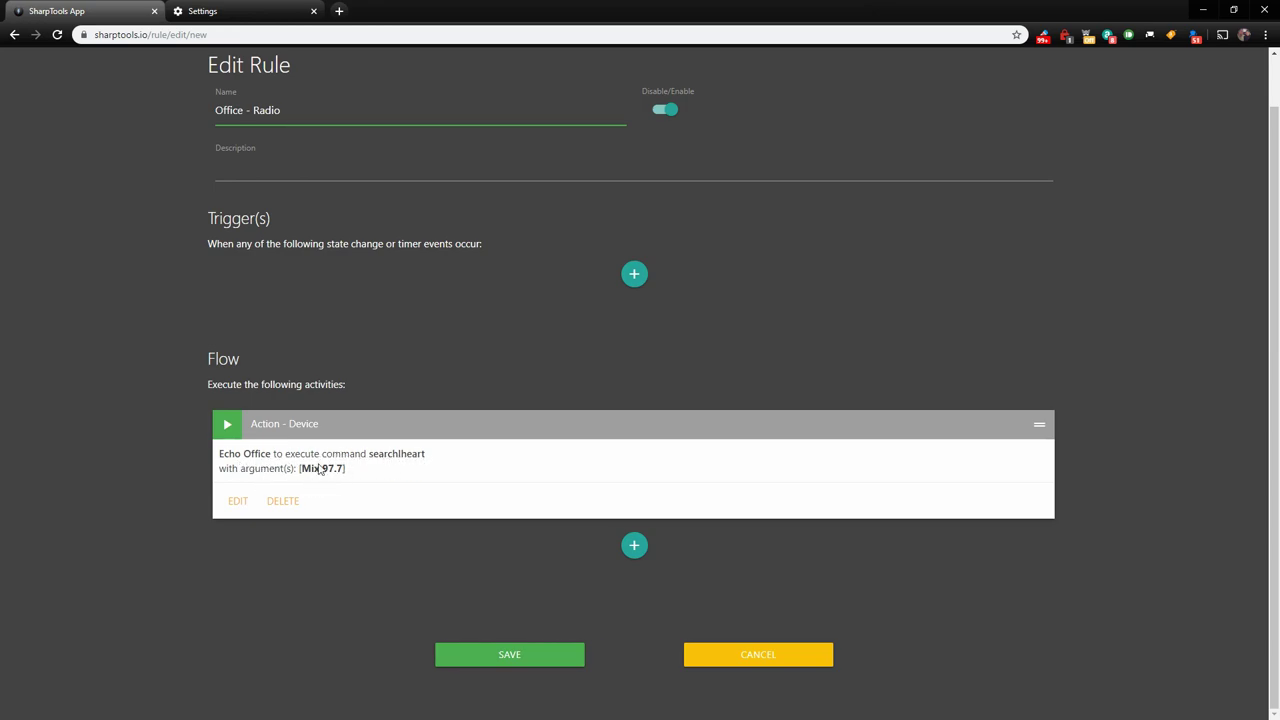
pyautogui.click(511, 655)
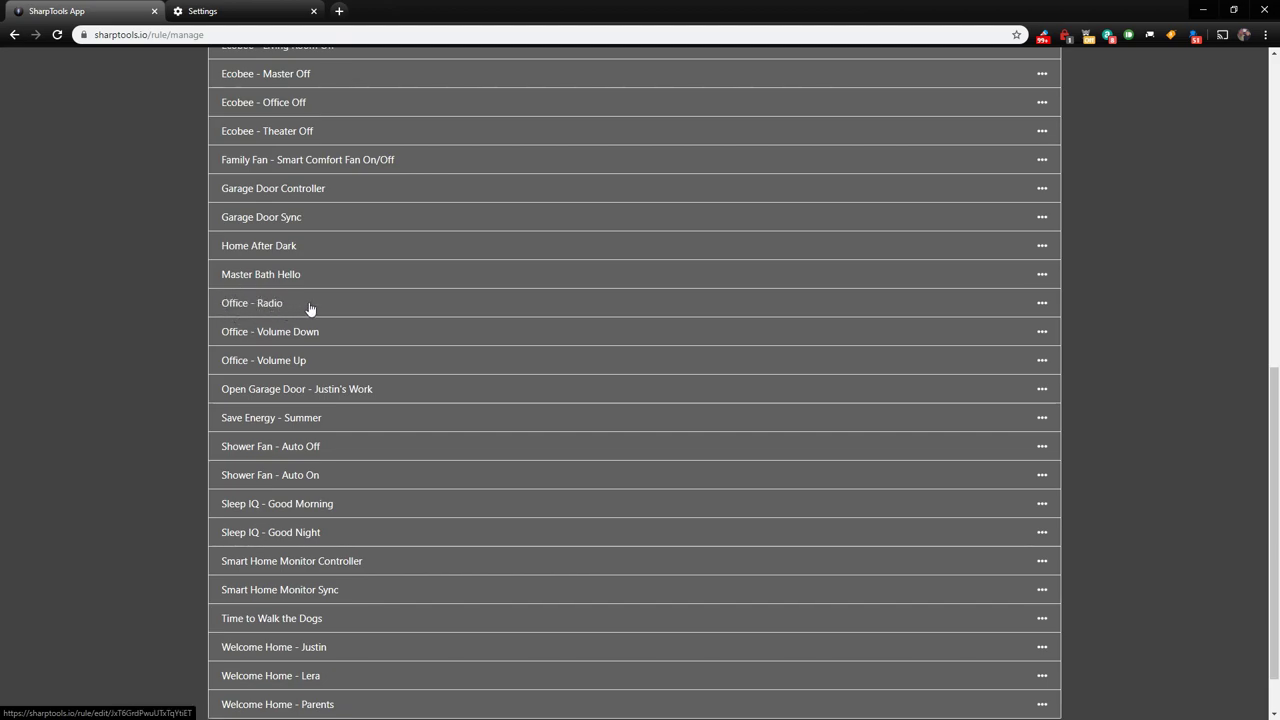
# Step: Copy the "Office - Radio" rule as "Office - Top Pop" and change its Echo Office command to searchAmazonMusic
pyautogui.click(1042, 303)
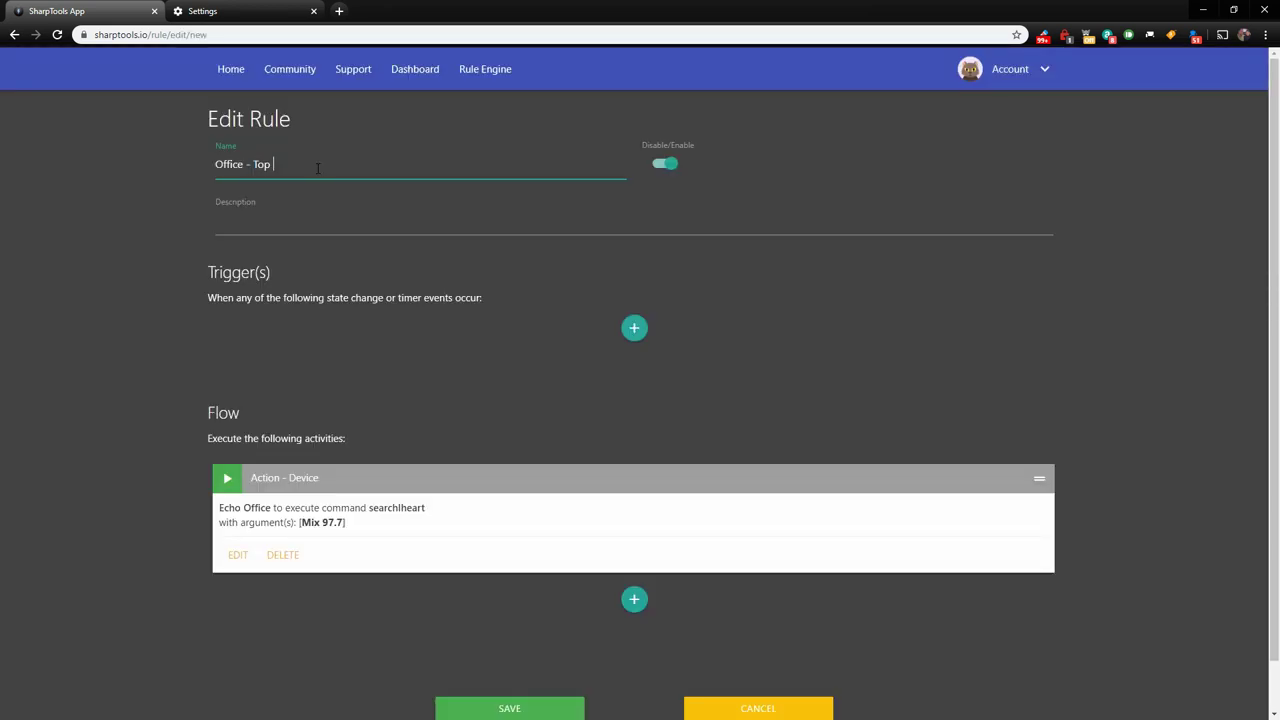
pyautogui.click(239, 558)
pyautogui.click(297, 598)
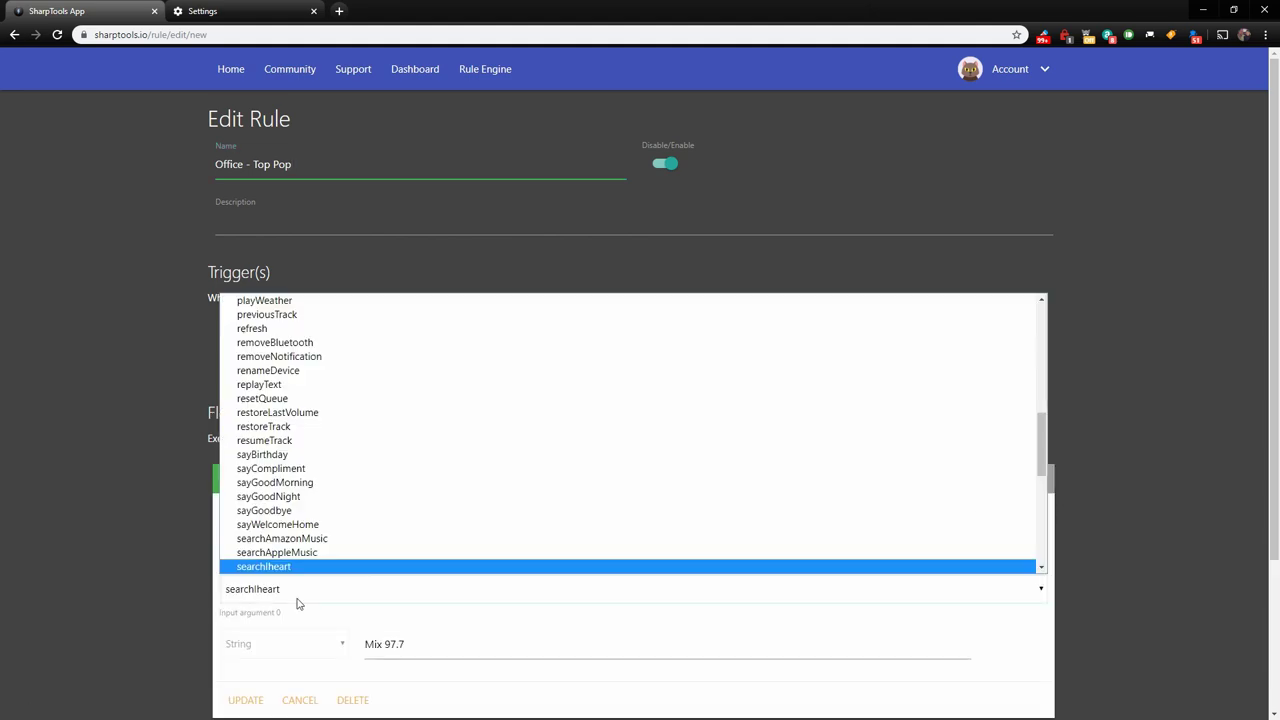
pyautogui.scroll(-1, 283, 572)
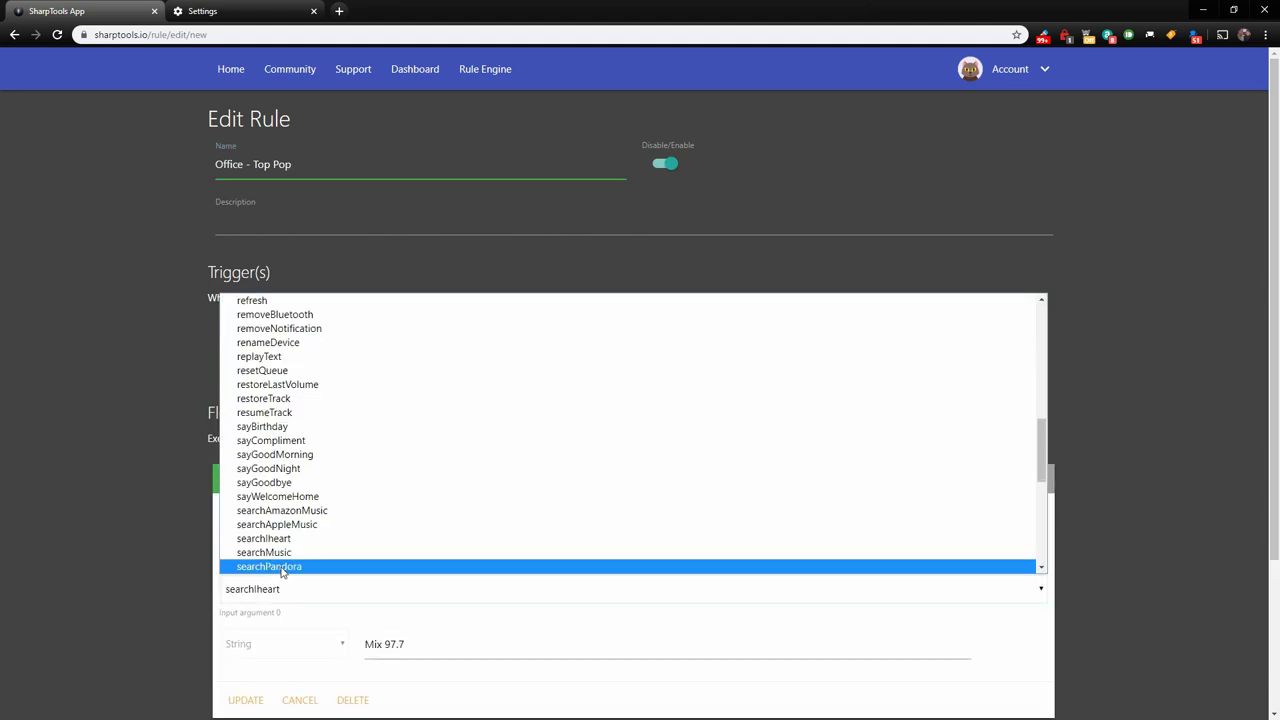
pyautogui.click(300, 511)
pyautogui.scroll(-2, 290, 450)
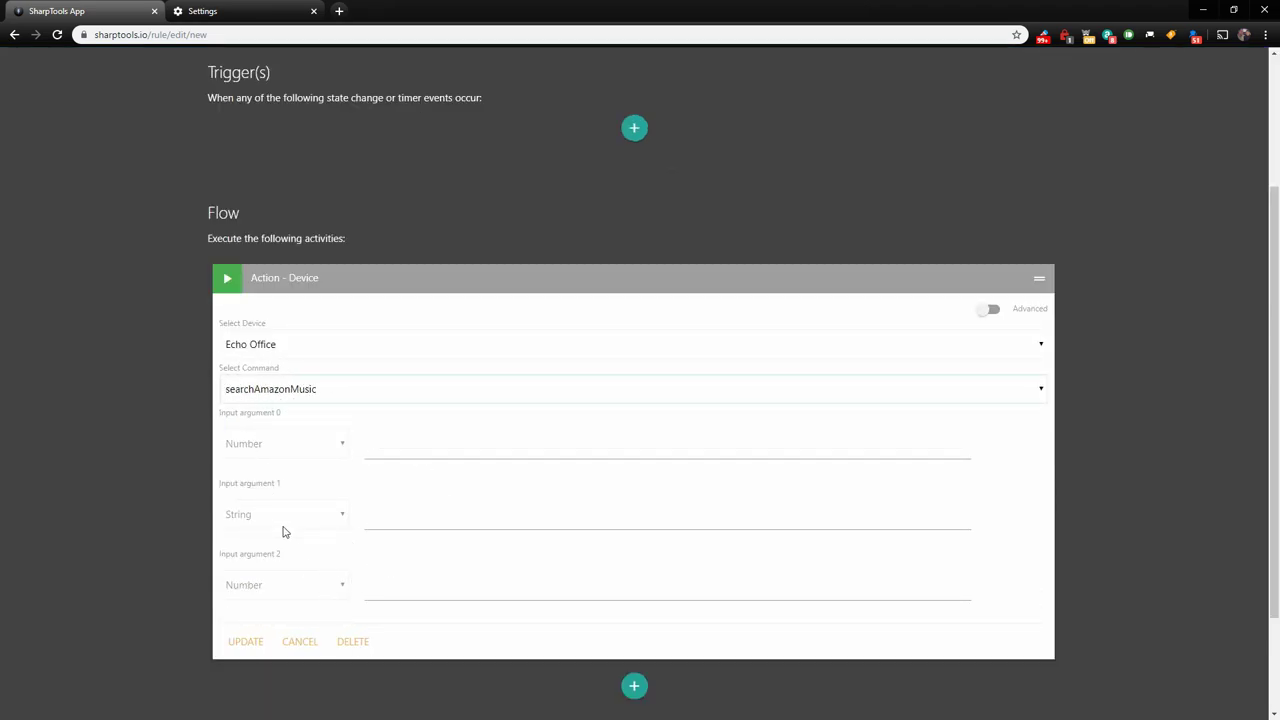
# Step: Give the searchAmazonMusic action a single String argument "Top Pop" and save the updated rule
pyautogui.write('e')
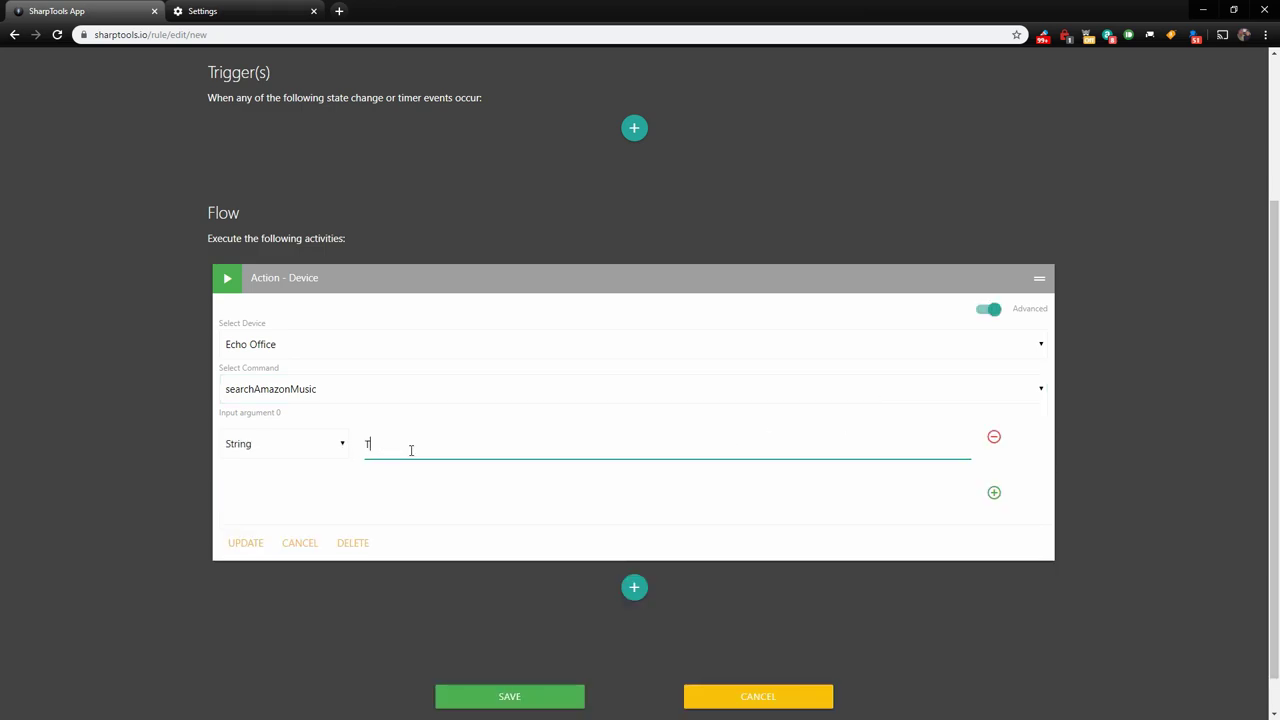
pyautogui.click(250, 547)
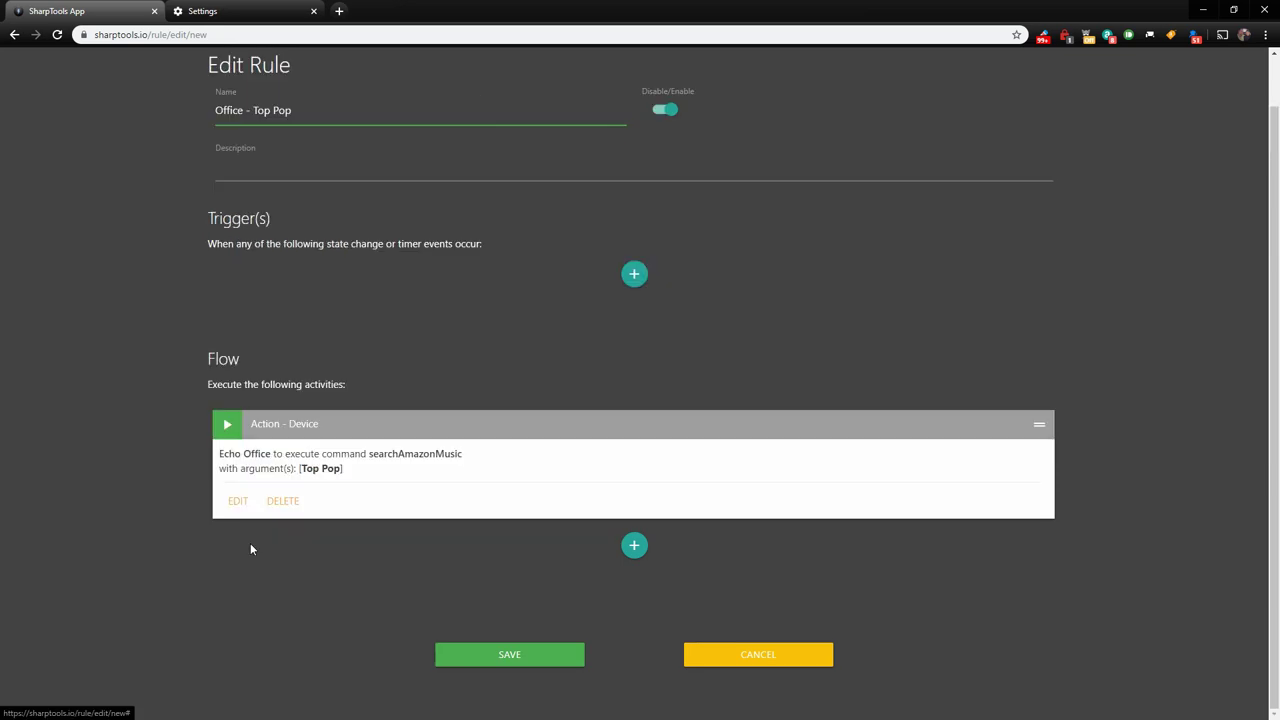
pyautogui.click(518, 657)
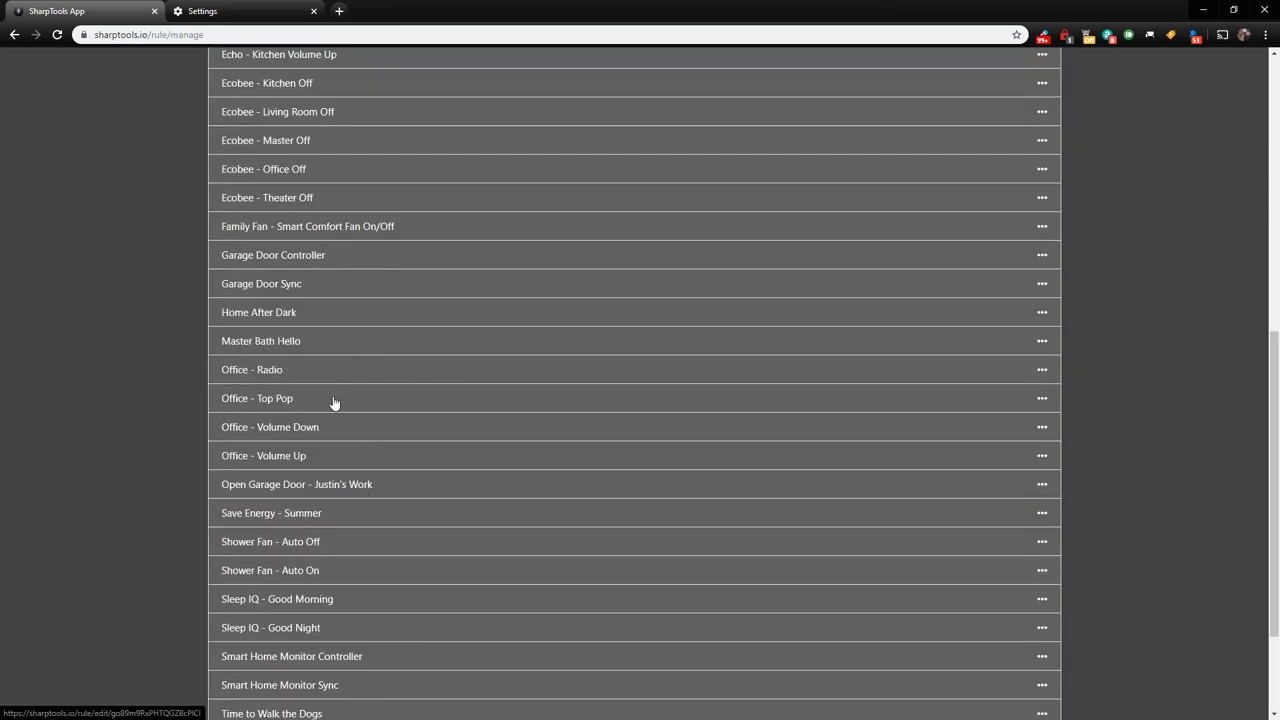
# Step: Copy the "Office - Top Pop" rule as "Office - Most Popular" and replace the copy's searchAmazonMusic argument
pyautogui.click(329, 405)
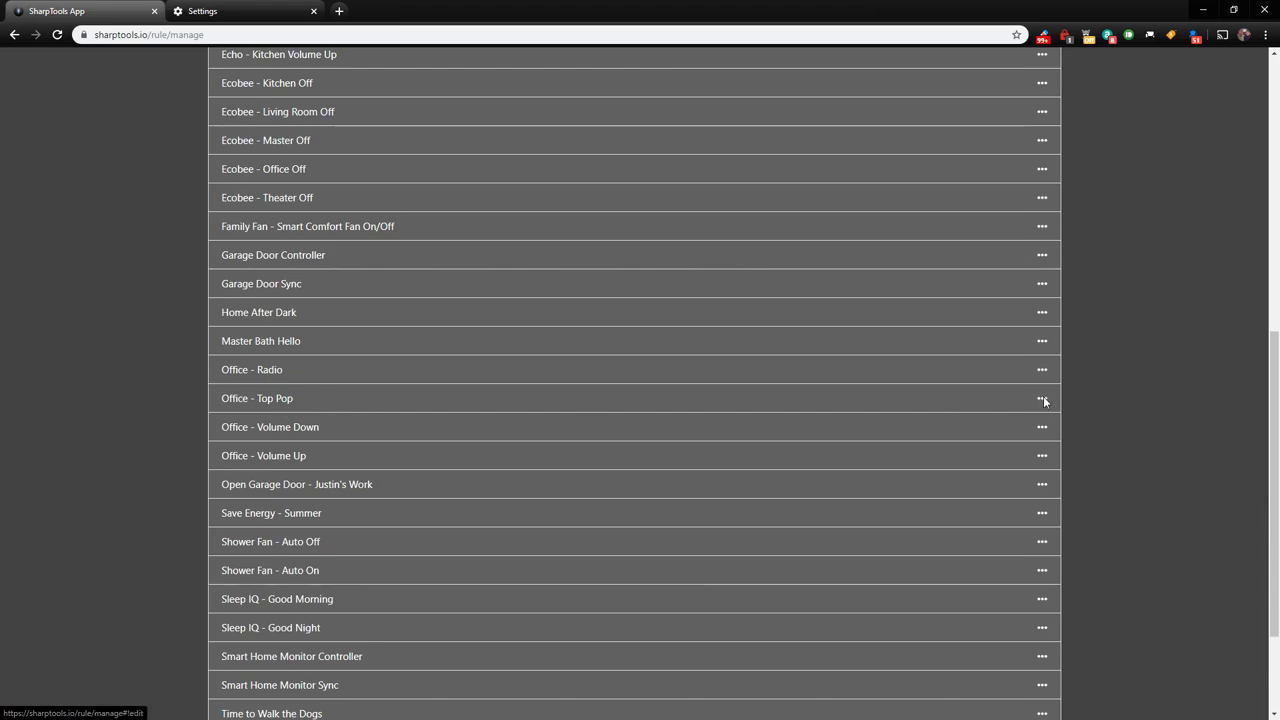
pyautogui.write('Most Popular')
pyautogui.click(231, 554)
pyautogui.tripleClick(423, 580)
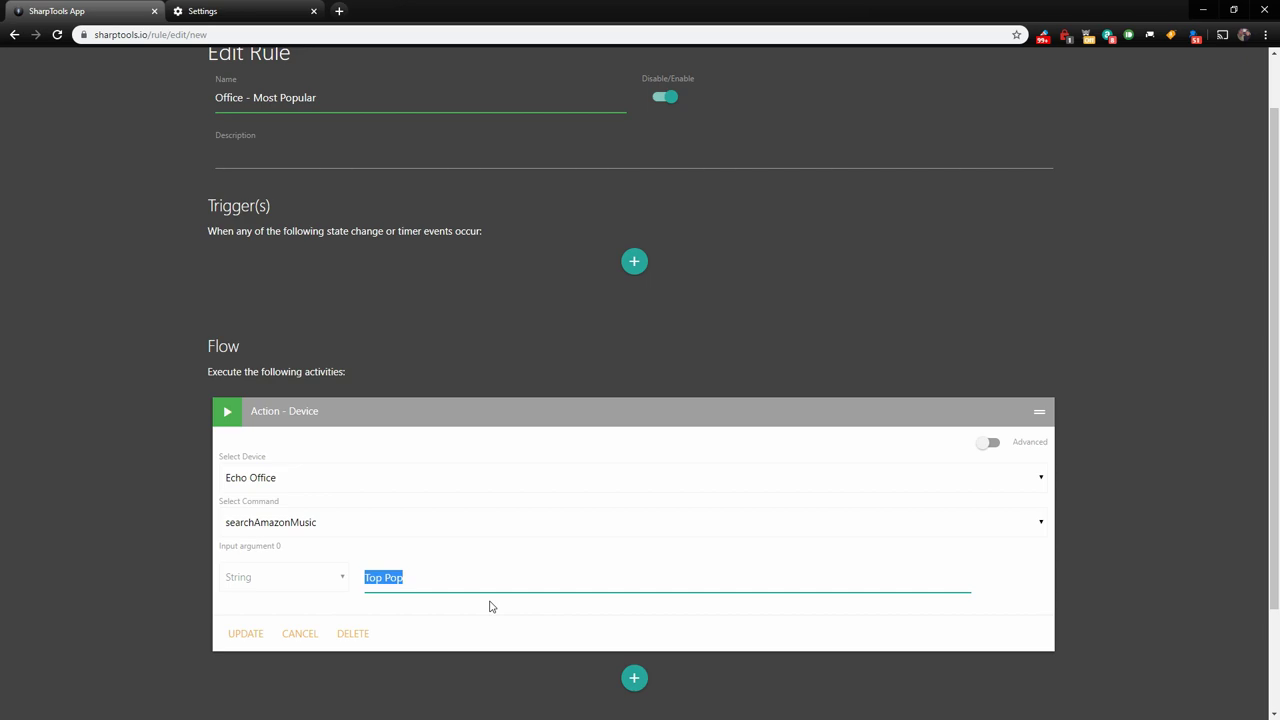
pyautogui.write('T')
pyautogui.click(246, 634)
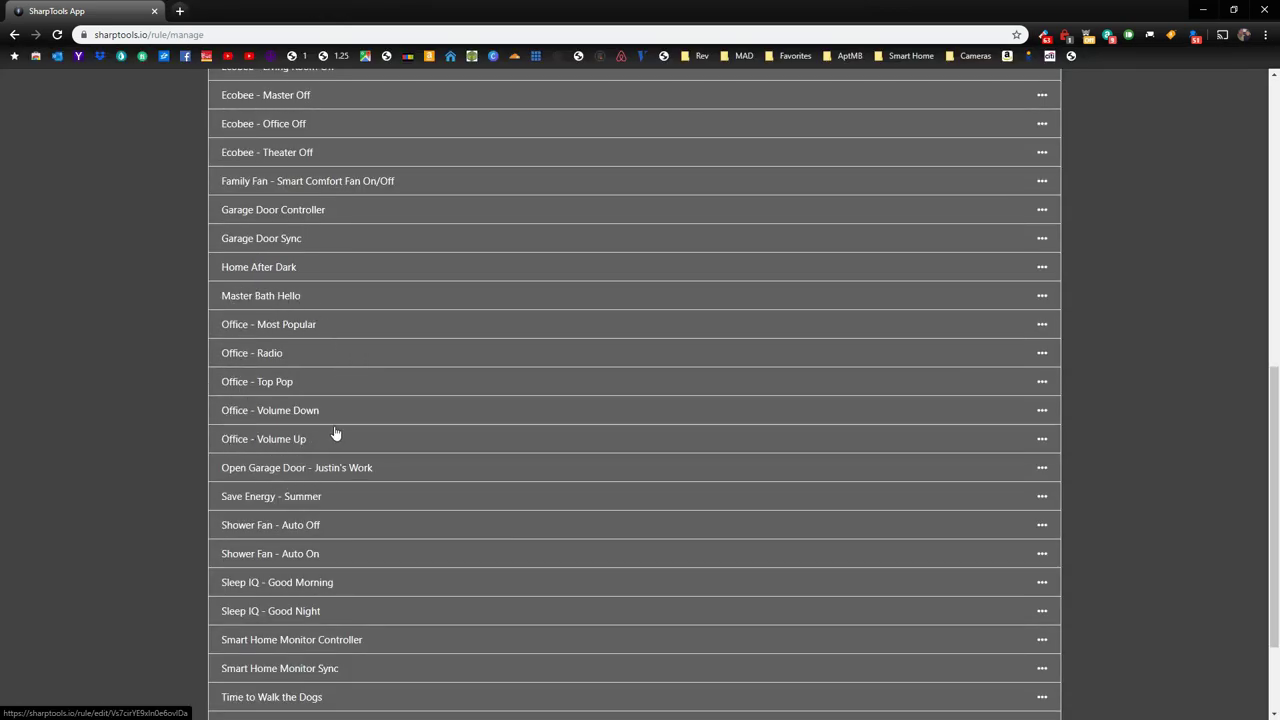
# Step: Open the Office Music dashboard and put it in edit mode
pyautogui.scroll(7, 335, 433)
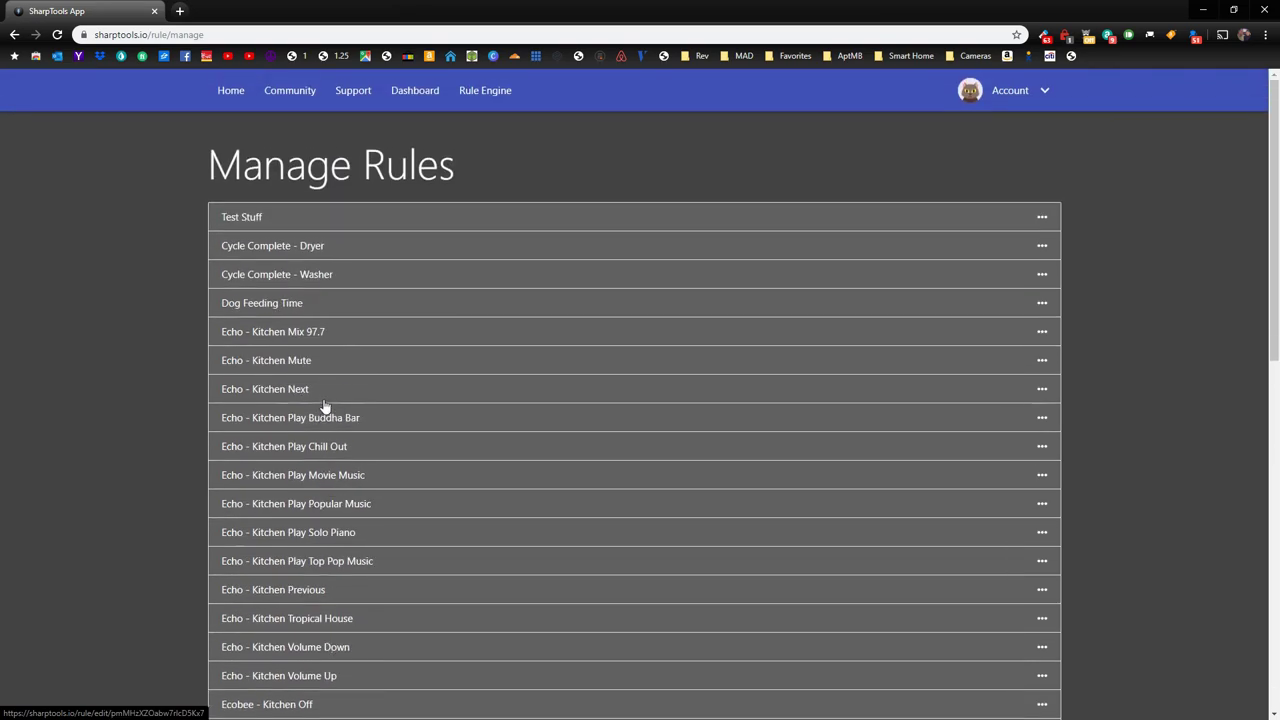
pyautogui.click(413, 93)
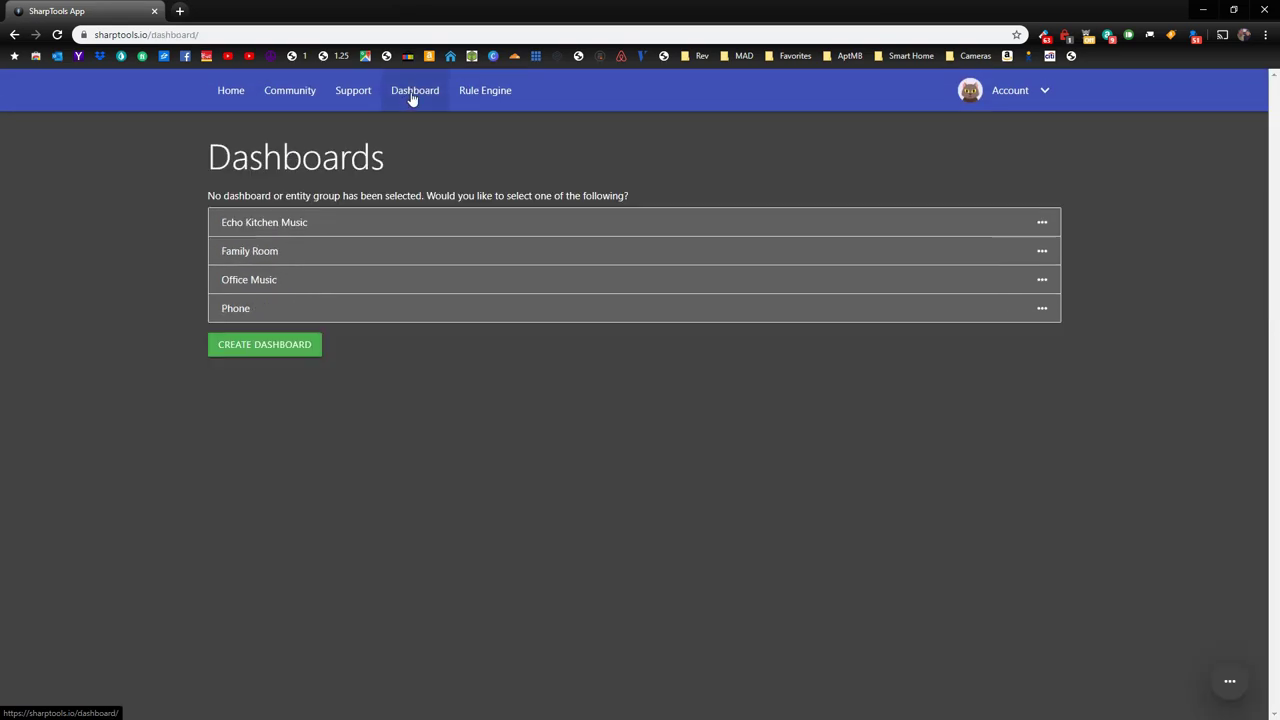
pyautogui.click(259, 286)
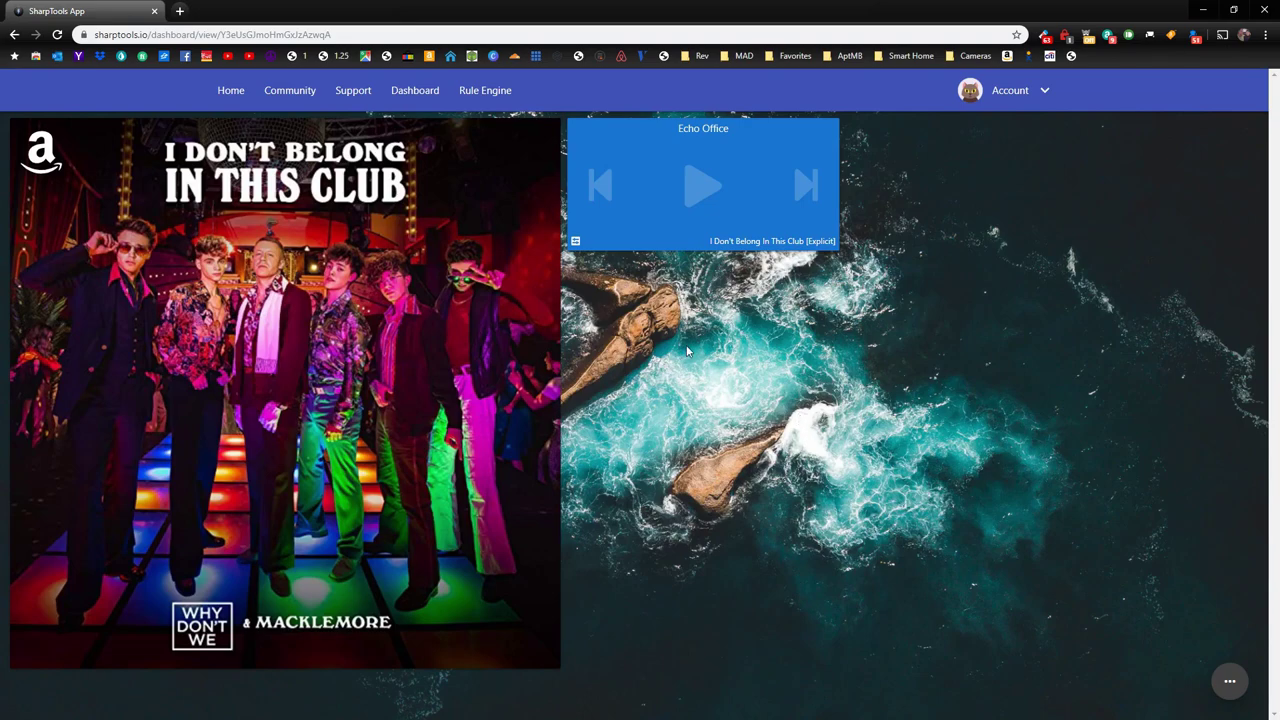
pyautogui.click(1231, 682)
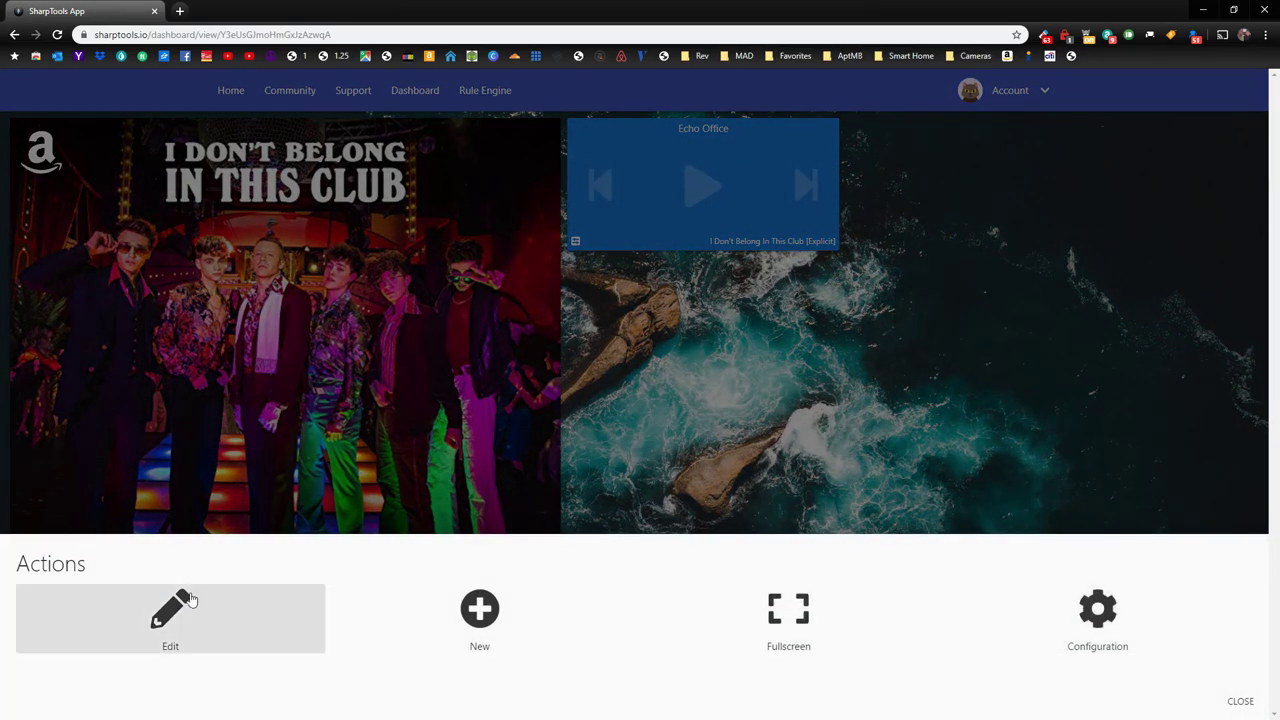
pyautogui.click(176, 615)
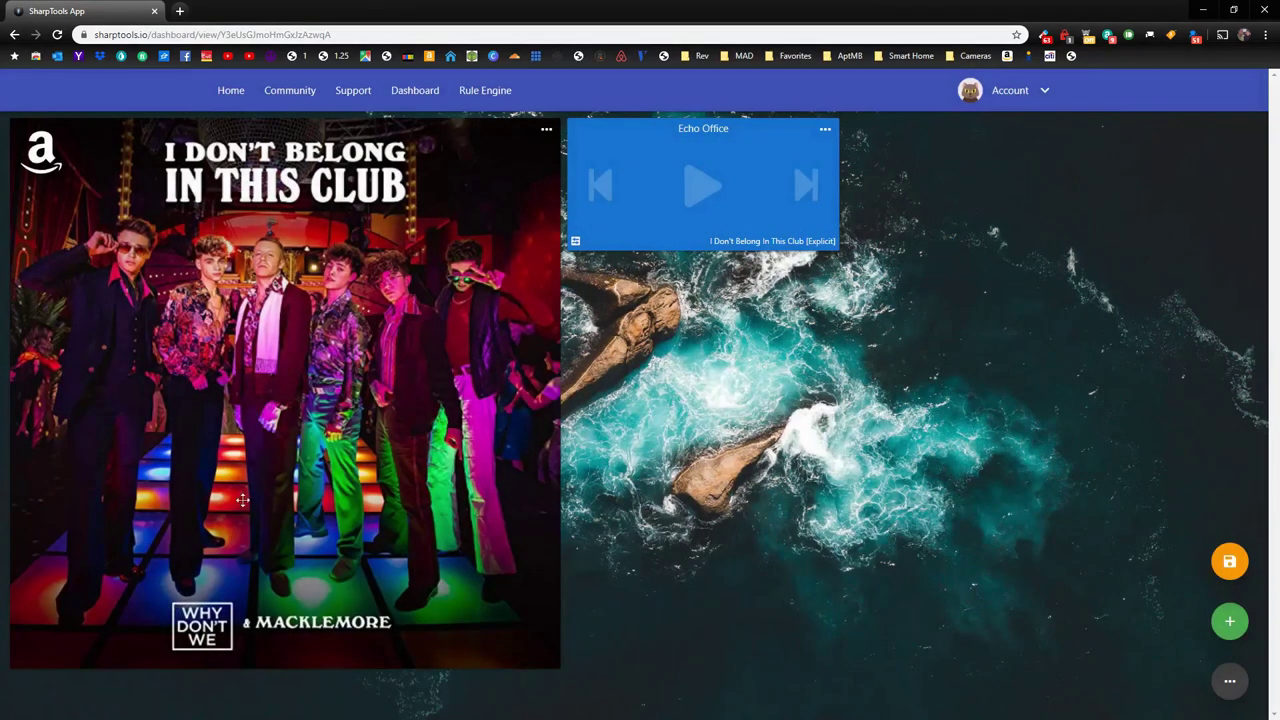
# Step: Add the Office rules Most Popular, Radio, Top Pop, Volume Down and Volume Up to the dashboard as tiles
pyautogui.click(1230, 623)
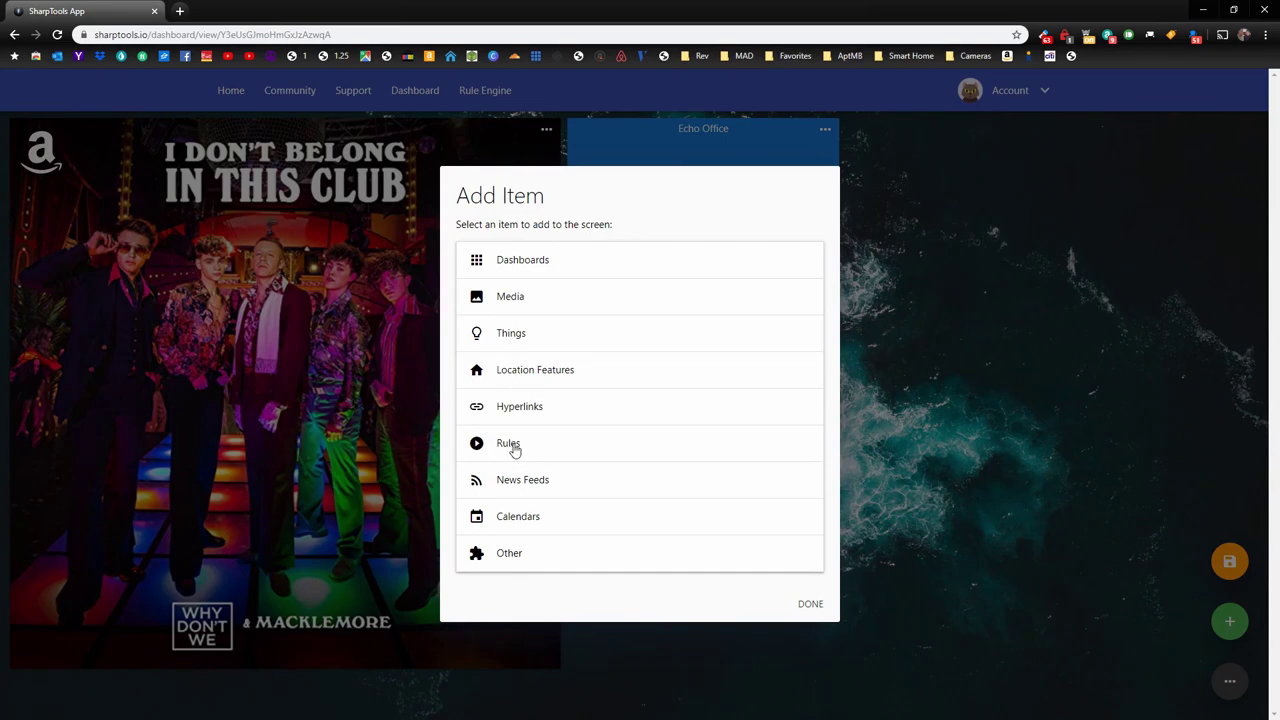
pyautogui.click(537, 452)
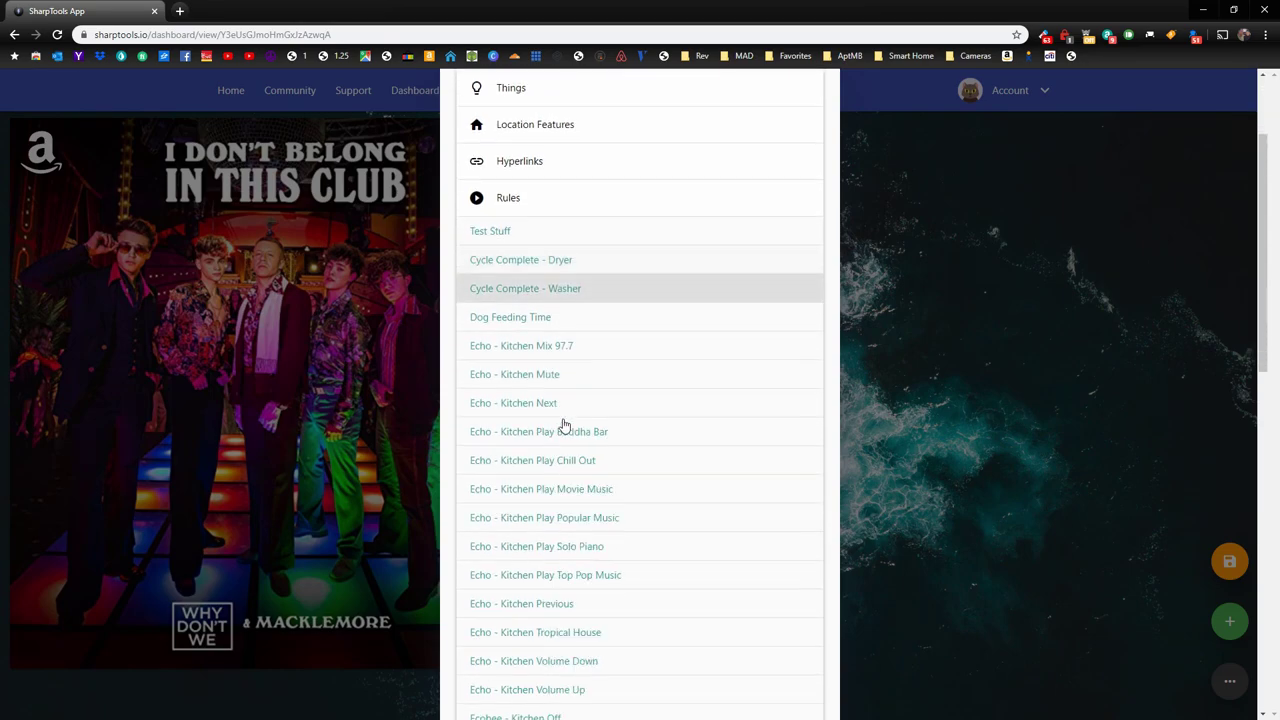
pyautogui.scroll(-4, 566, 420)
pyautogui.scroll(2, 569, 412)
pyautogui.scroll(-4, 540, 410)
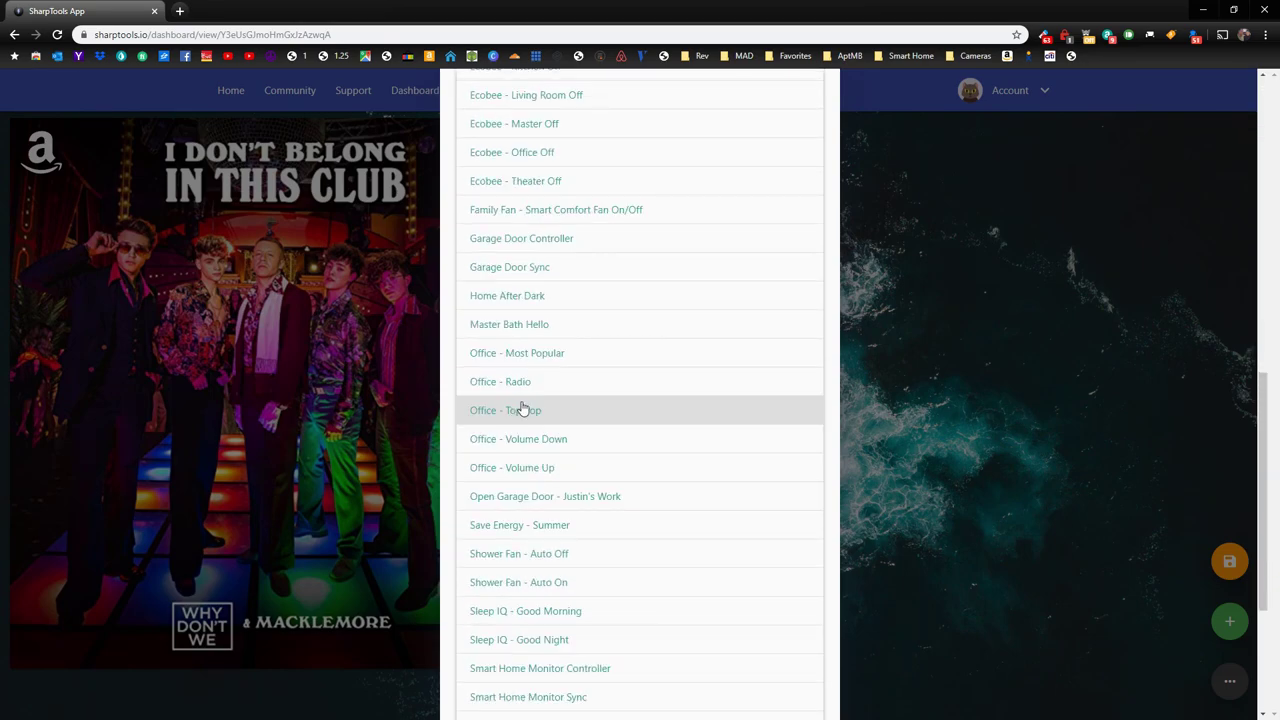
pyautogui.click(568, 358)
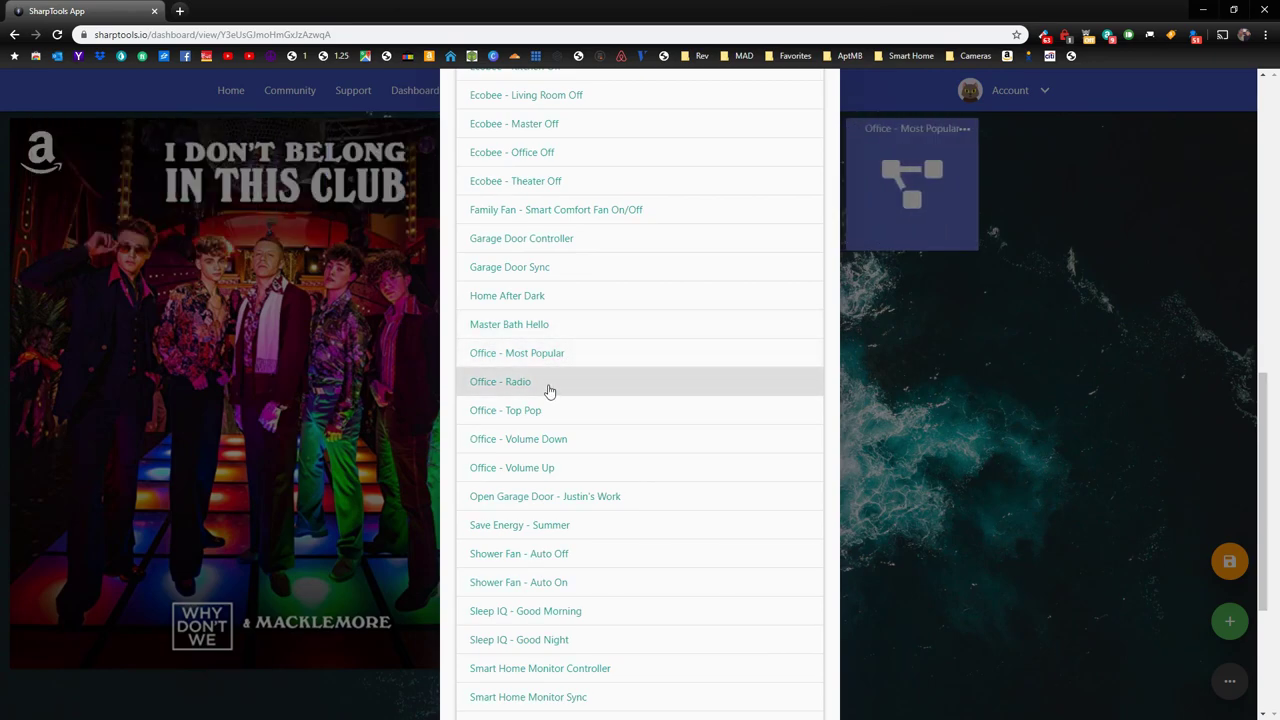
pyautogui.click(550, 388)
pyautogui.click(554, 418)
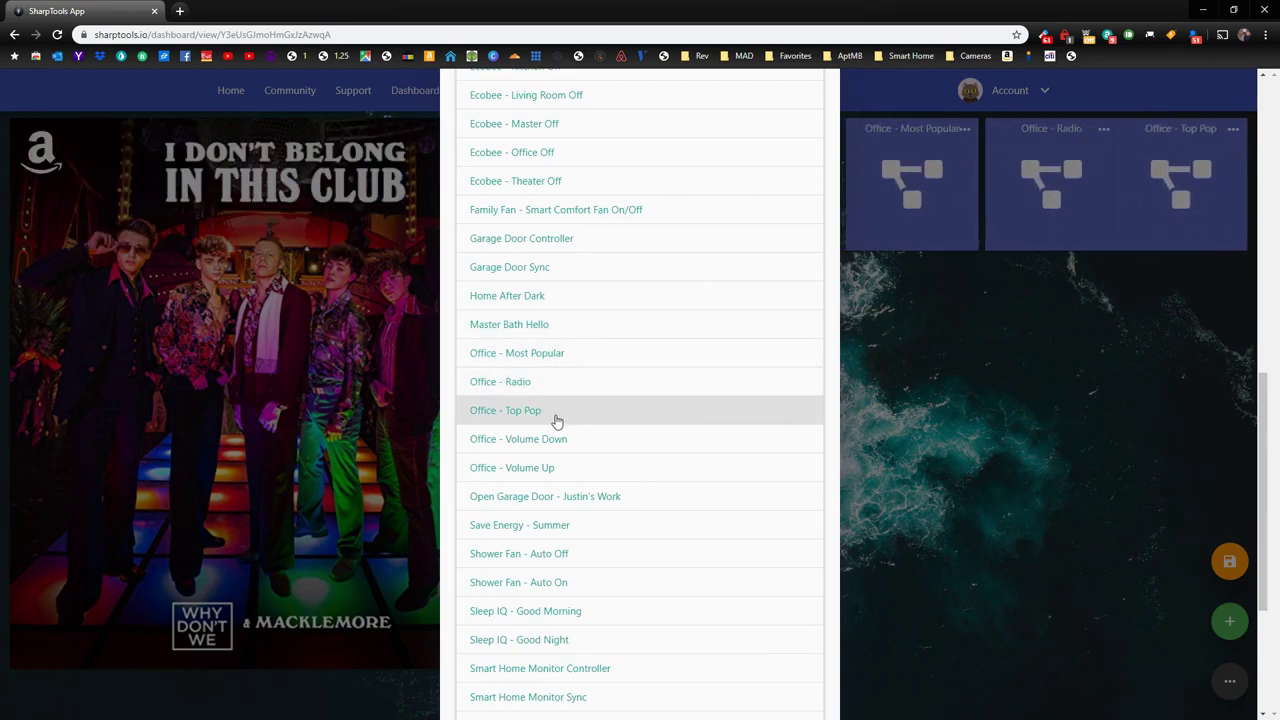
pyautogui.click(574, 446)
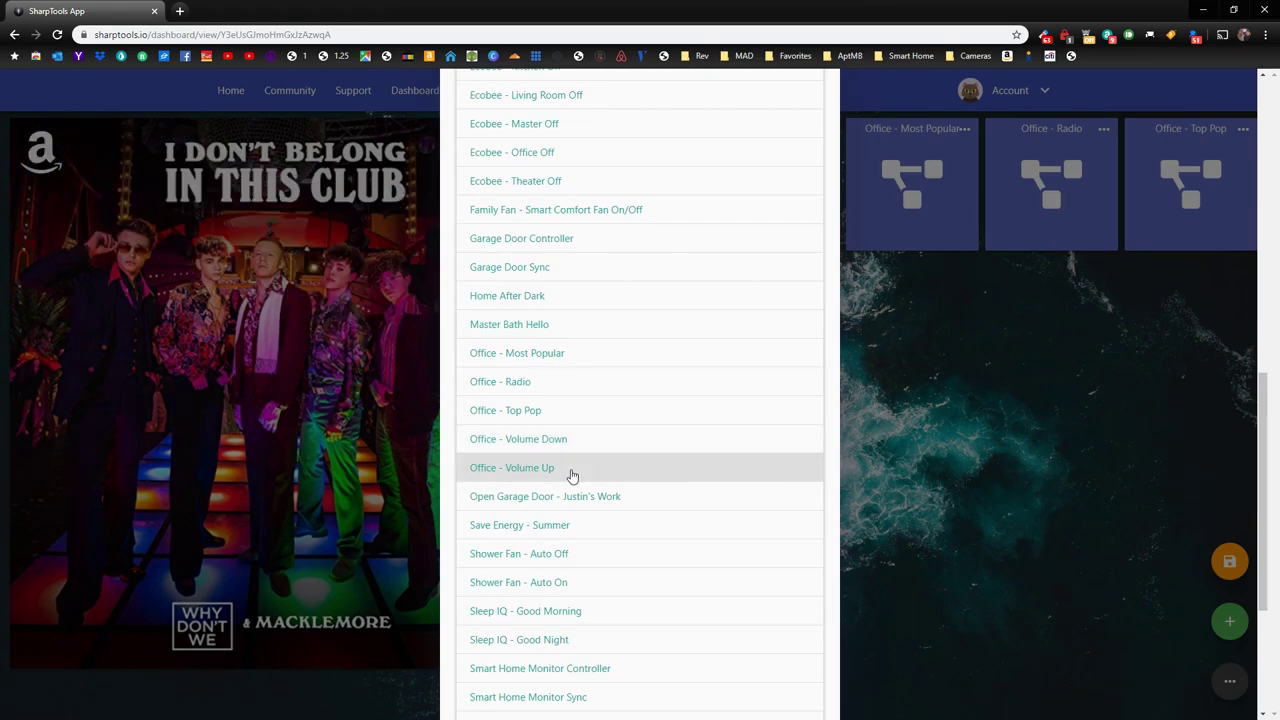
pyautogui.click(572, 474)
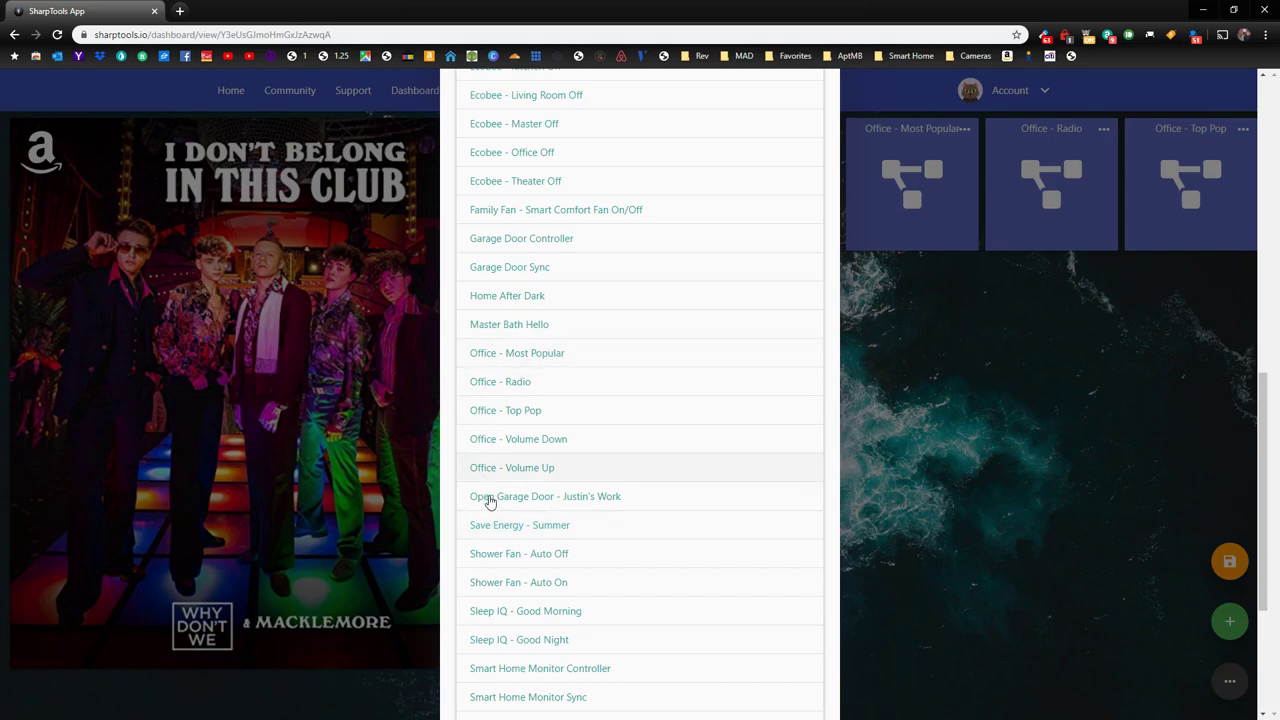
pyautogui.scroll(5, 563, 400)
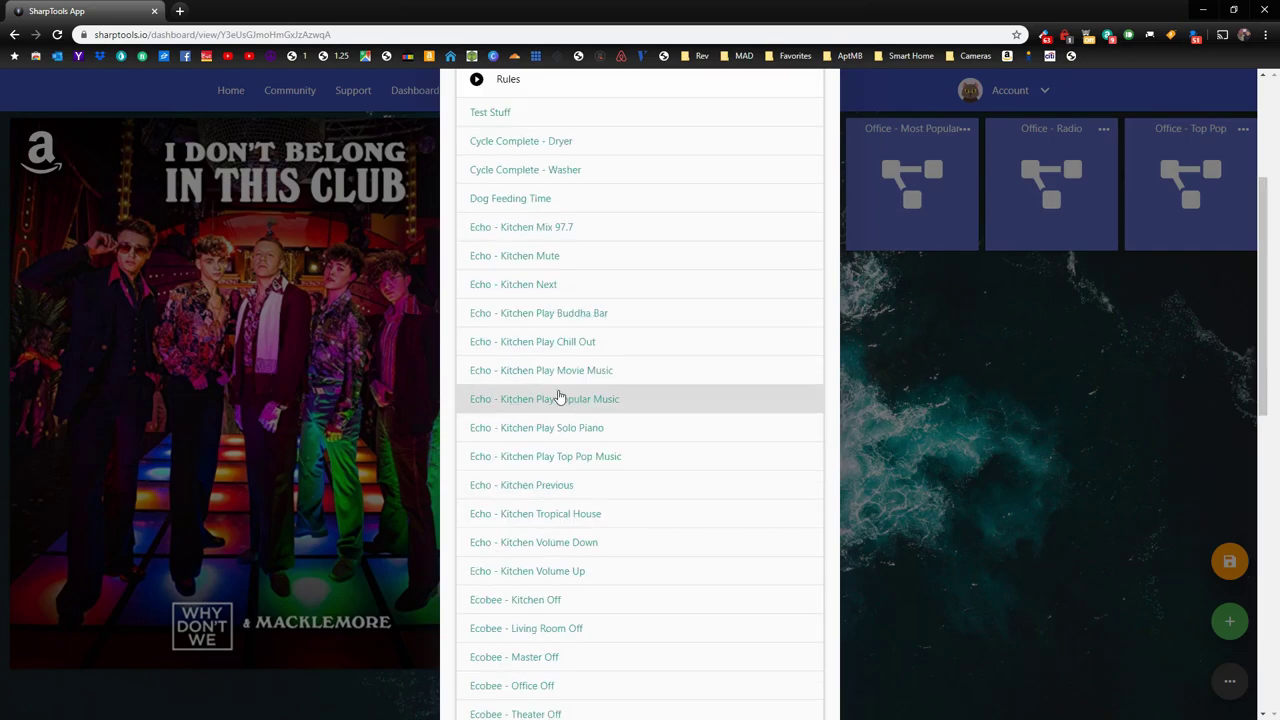
pyautogui.click(1015, 431)
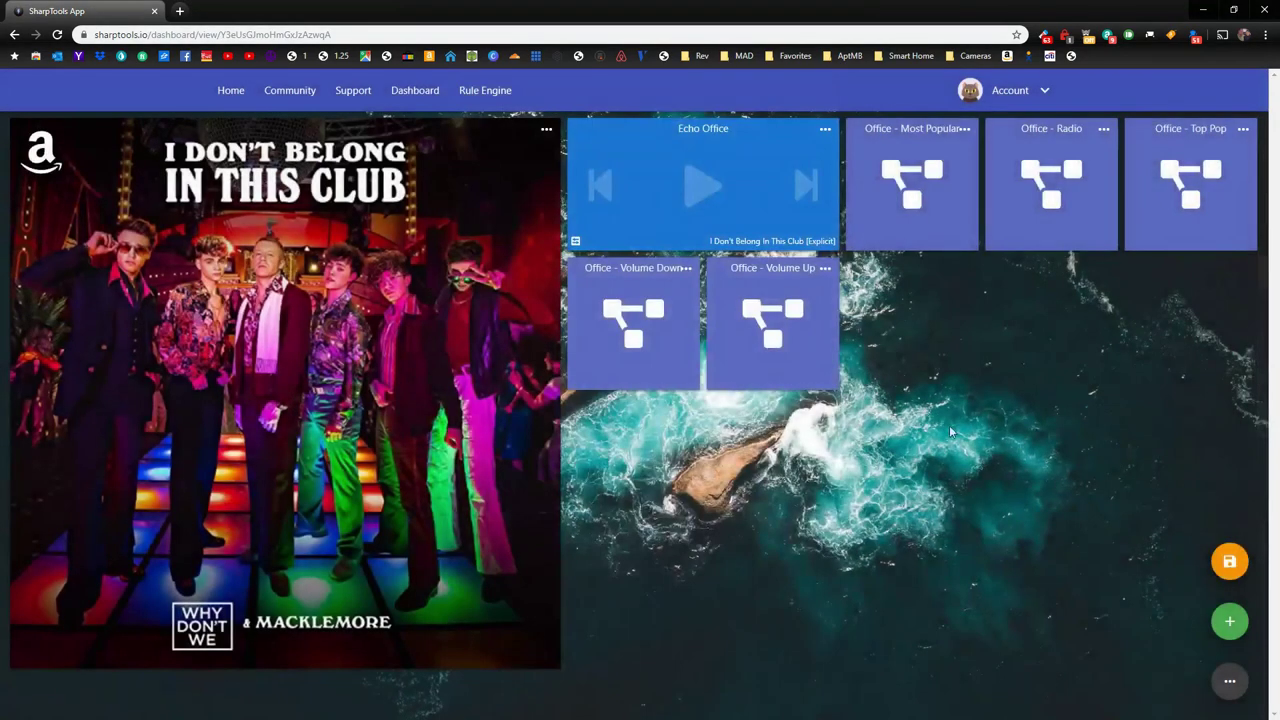
# Step: Edit the "Office - Most Popular" tile and enable customization of its label, dimensions, icon and color
pyautogui.click(967, 134)
pyautogui.click(958, 141)
pyautogui.click(966, 130)
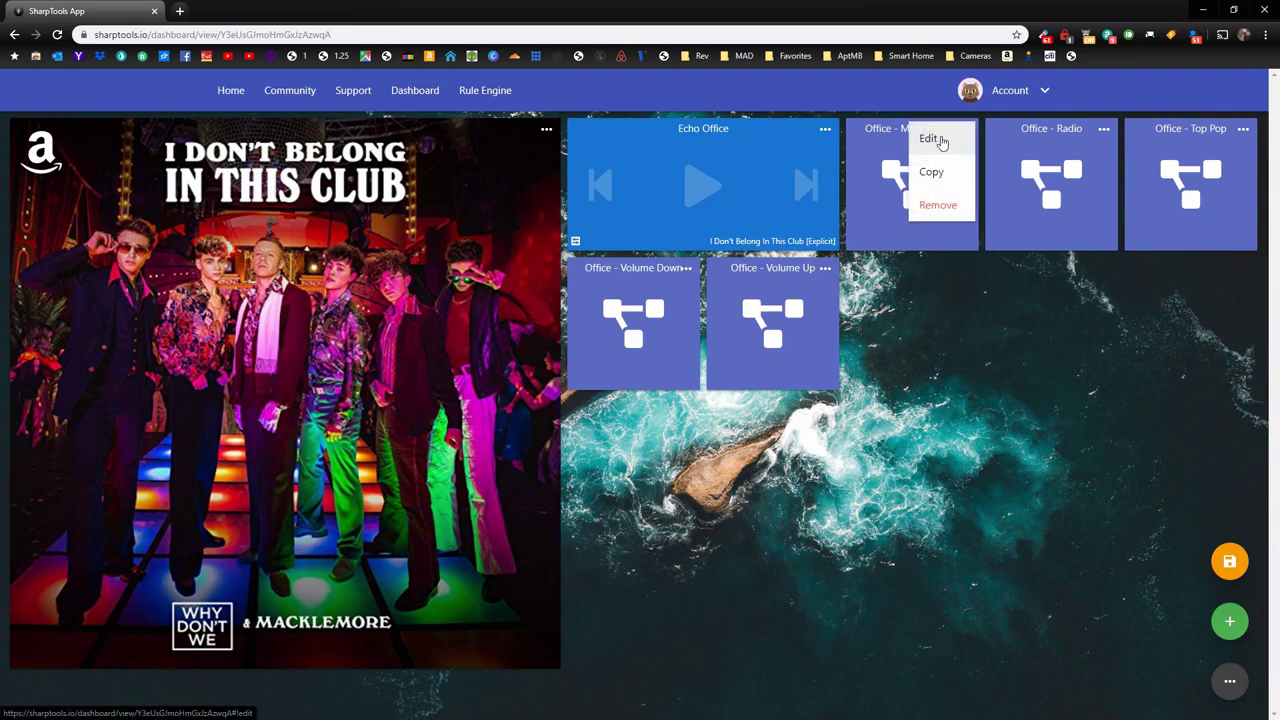
pyautogui.click(930, 140)
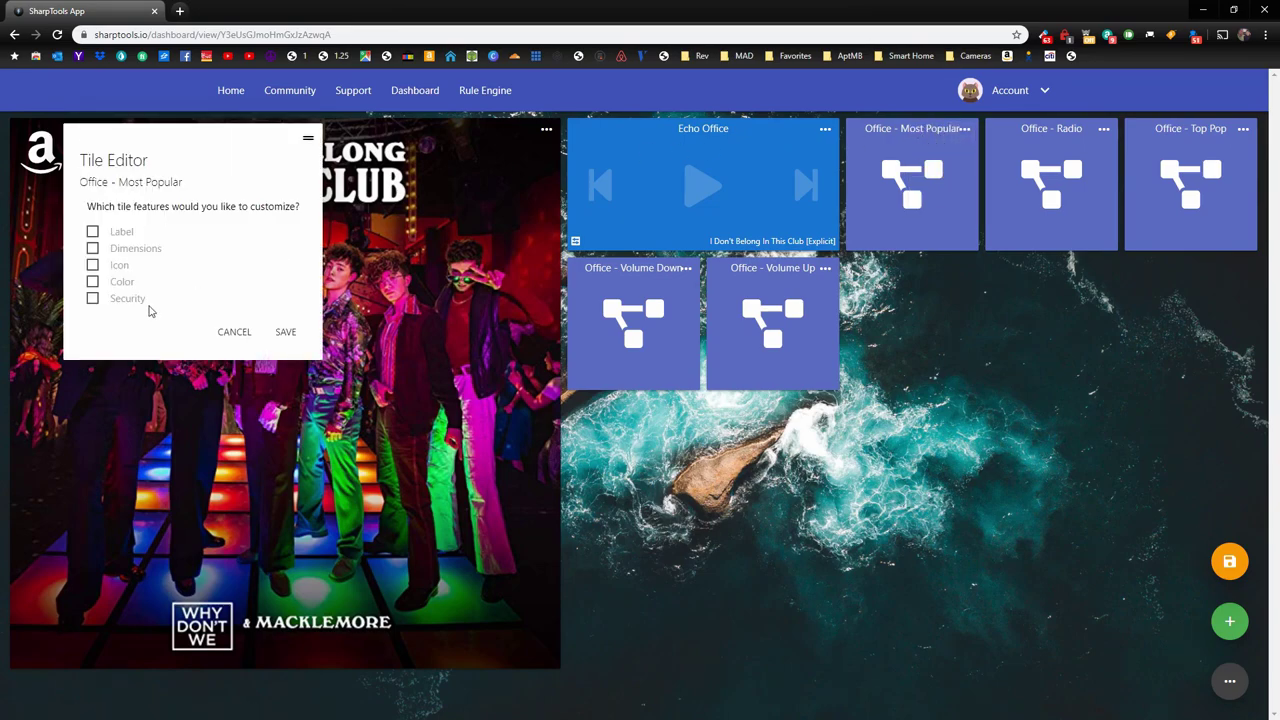
pyautogui.click(93, 233)
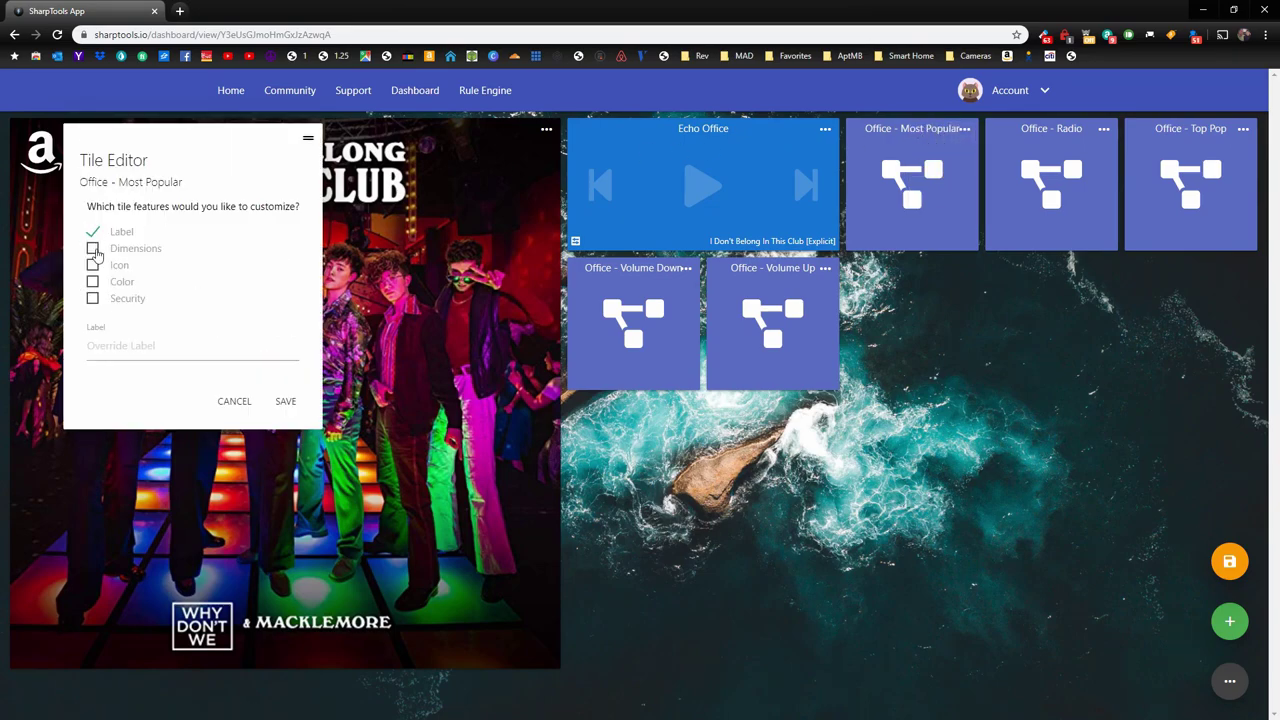
pyautogui.click(92, 249)
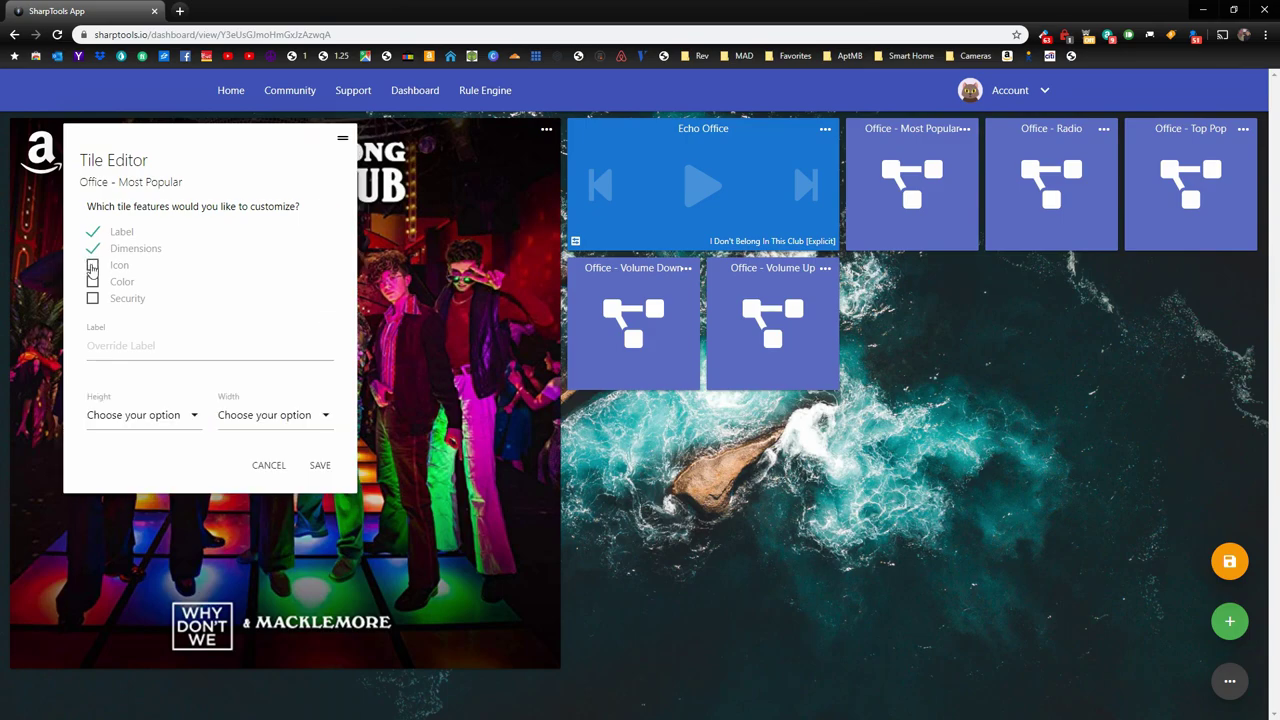
pyautogui.click(92, 266)
pyautogui.click(92, 283)
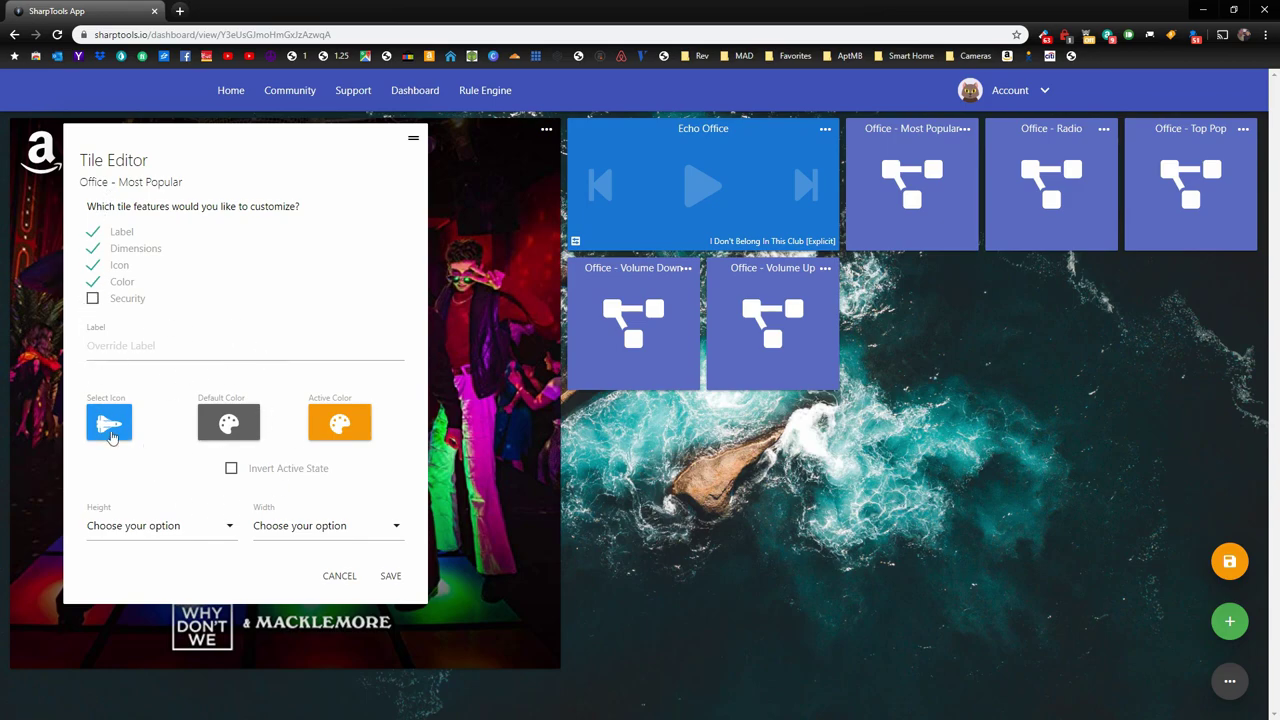
pyautogui.moveTo(260, 140); pyautogui.dragTo(369, 152)
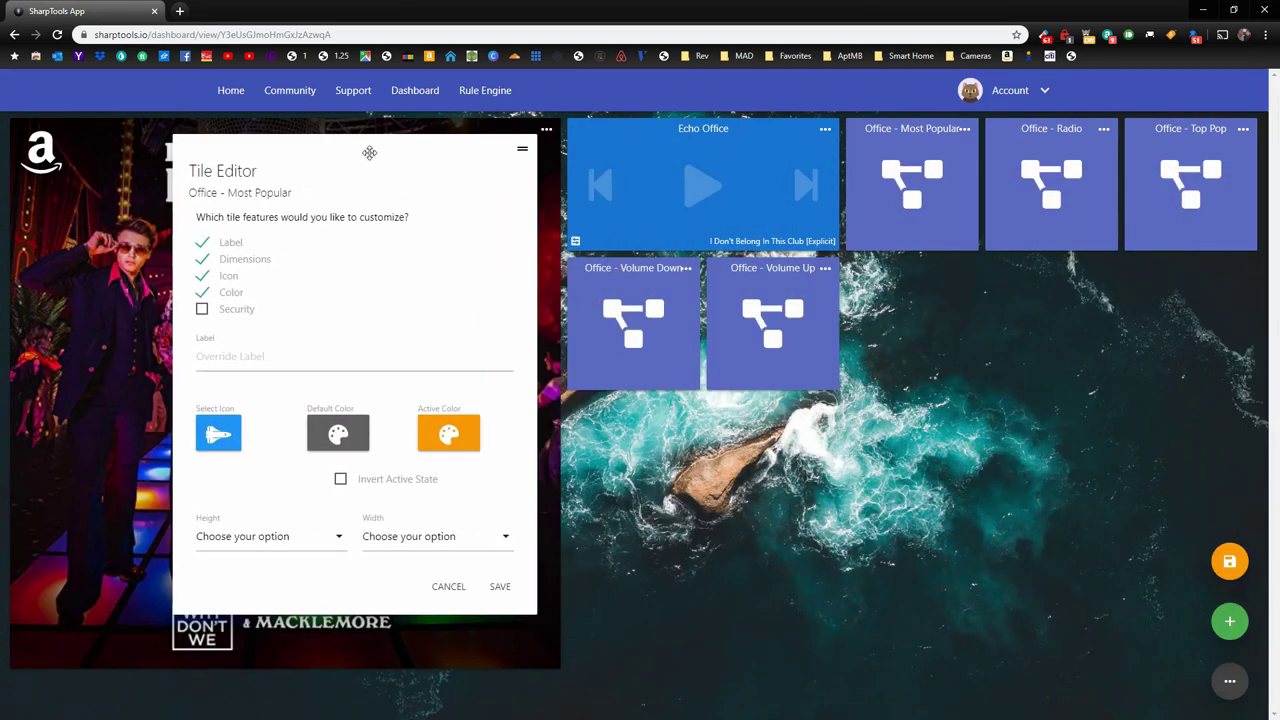
# Step: Label the tile "Most Popular" and set both its default and active colors to light green
pyautogui.click(256, 359)
pyautogui.write('Most Popular')
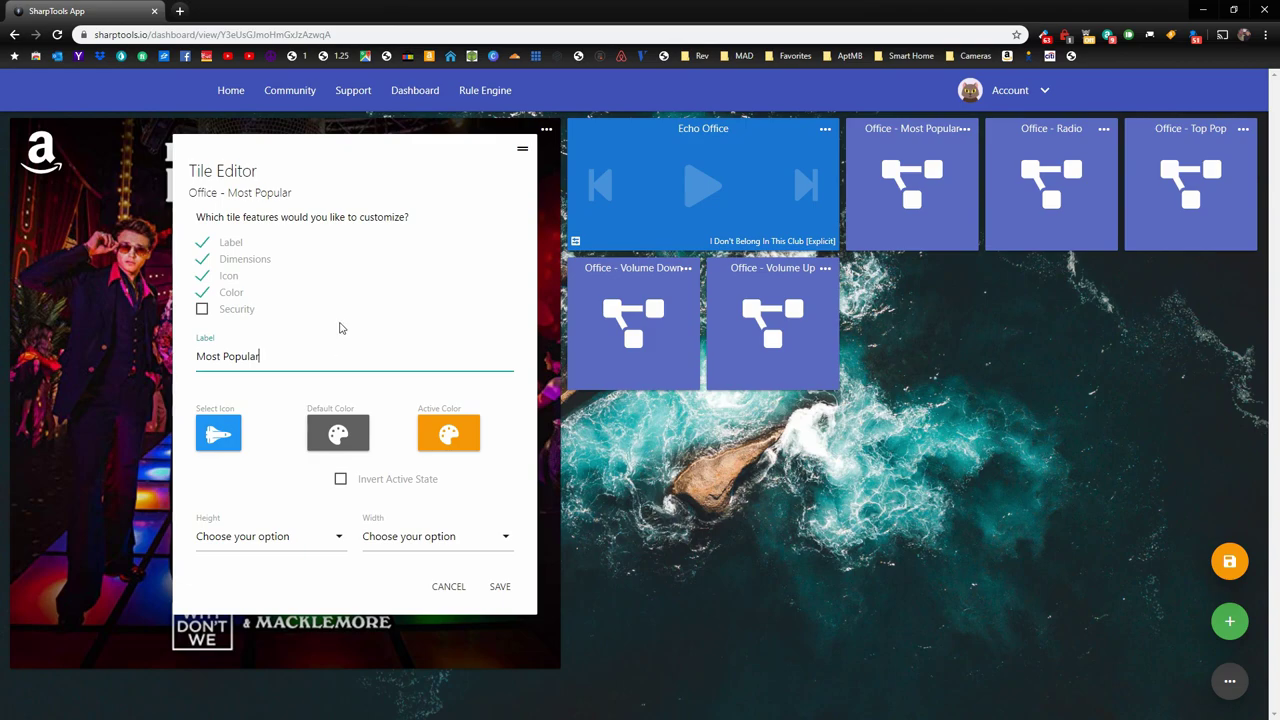
pyautogui.click(338, 432)
pyautogui.scroll(-3, 500, 523)
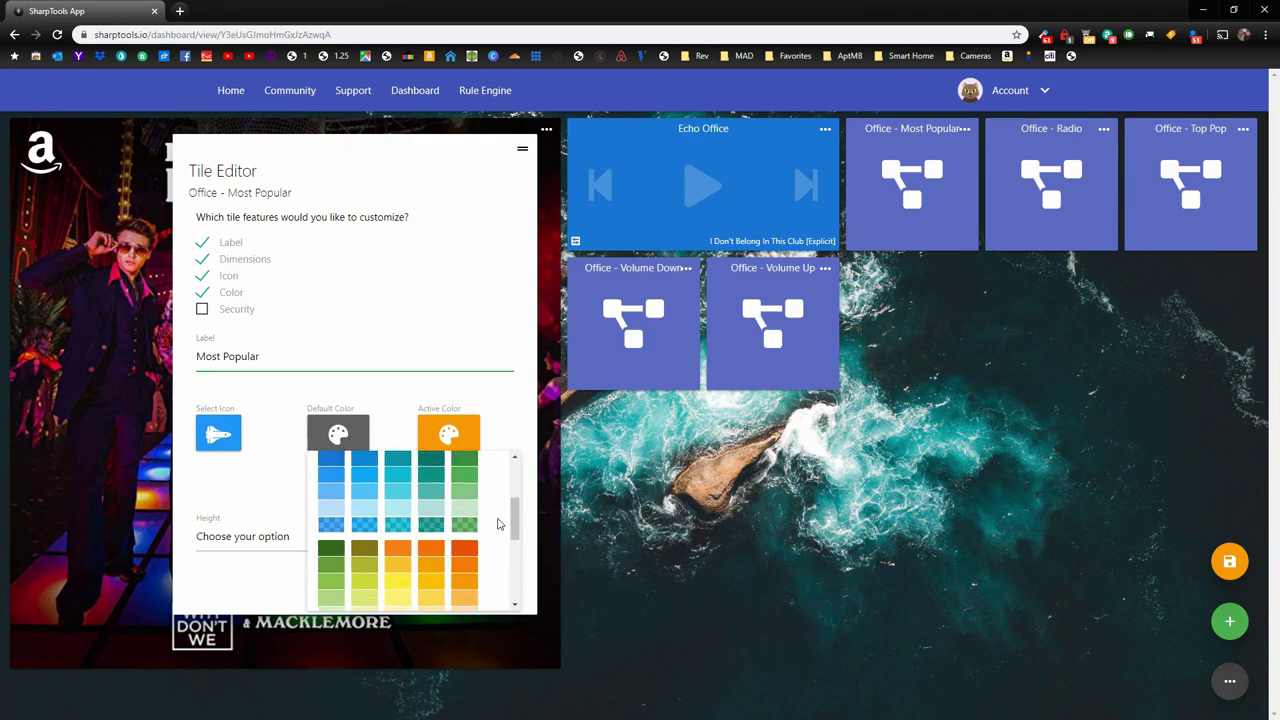
pyautogui.click(458, 531)
pyautogui.click(448, 432)
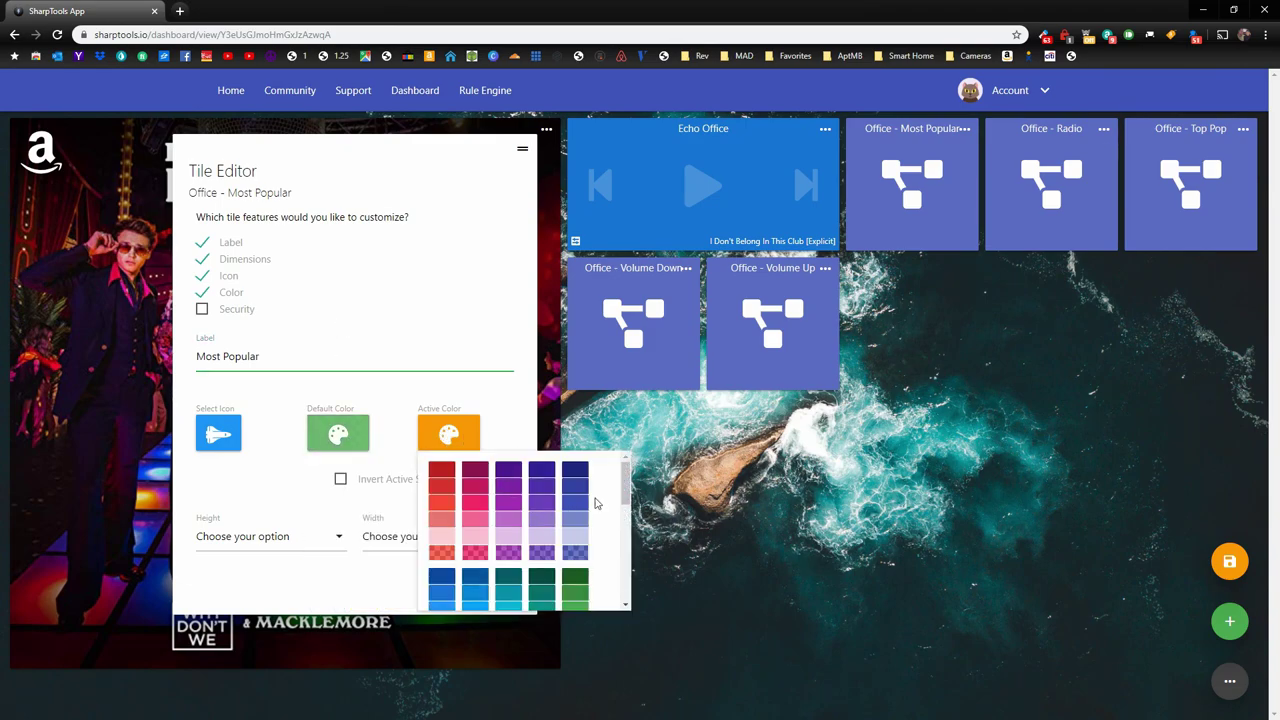
pyautogui.scroll(-3, 628, 483)
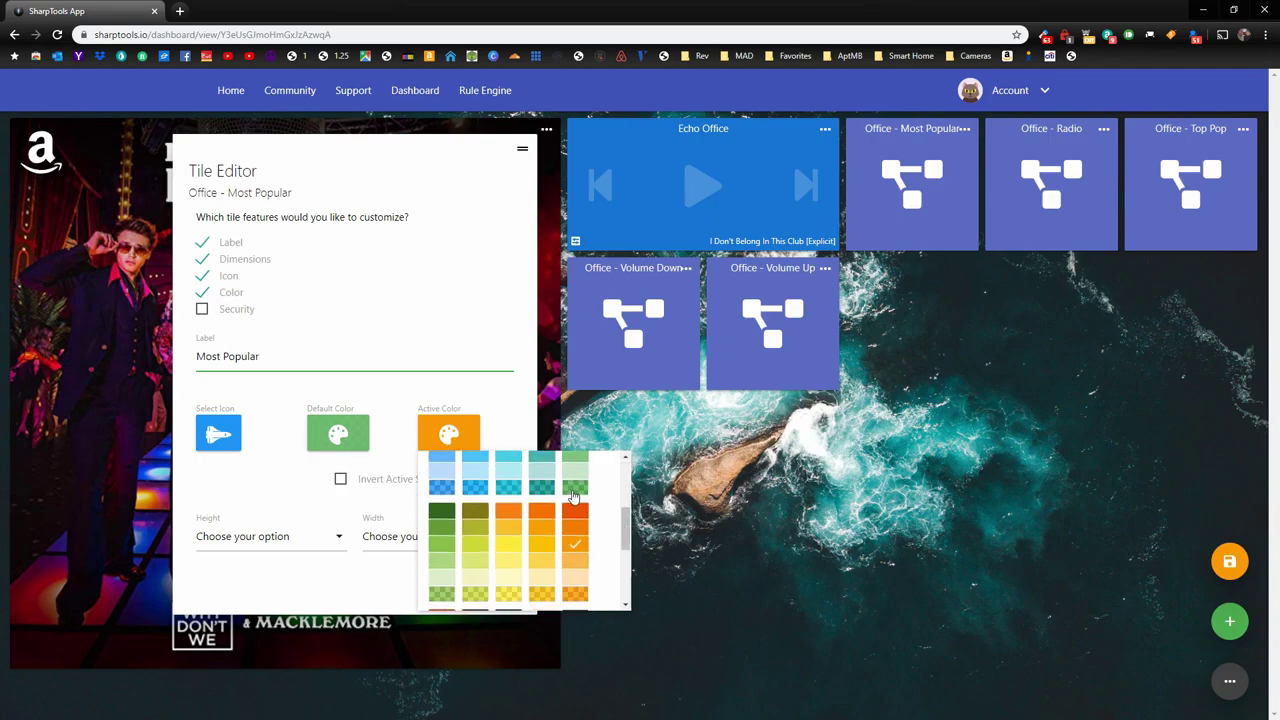
pyautogui.click(572, 502)
# Step: Search the icons for "music" and choose the tall stereo speaker tower icon for the Most Popular tile
pyautogui.click(220, 435)
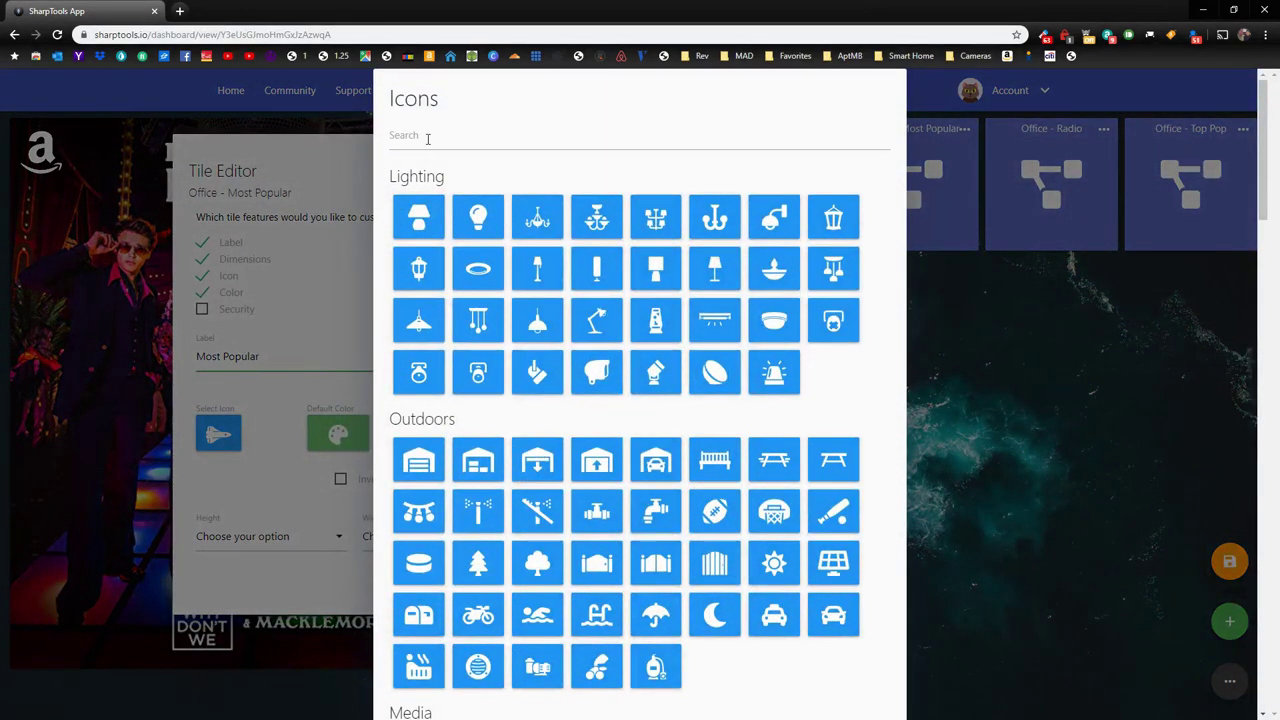
pyautogui.click(427, 139)
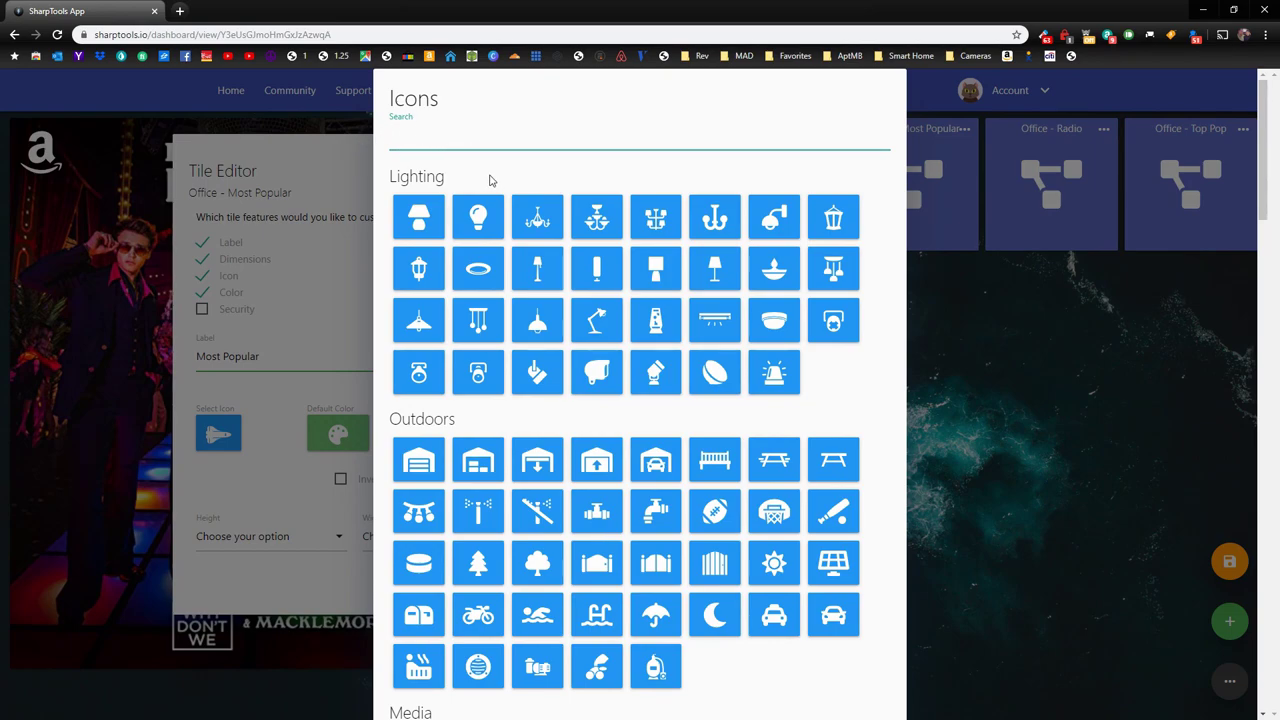
pyautogui.write('music')
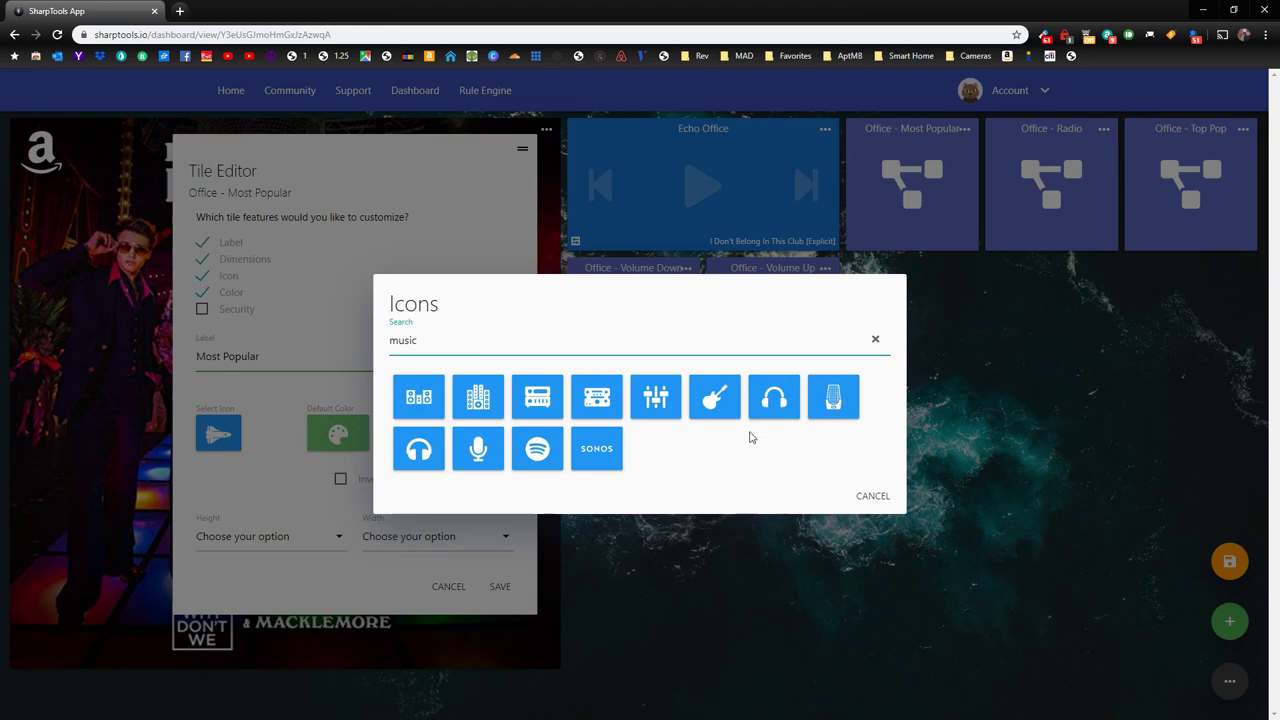
pyautogui.click(478, 402)
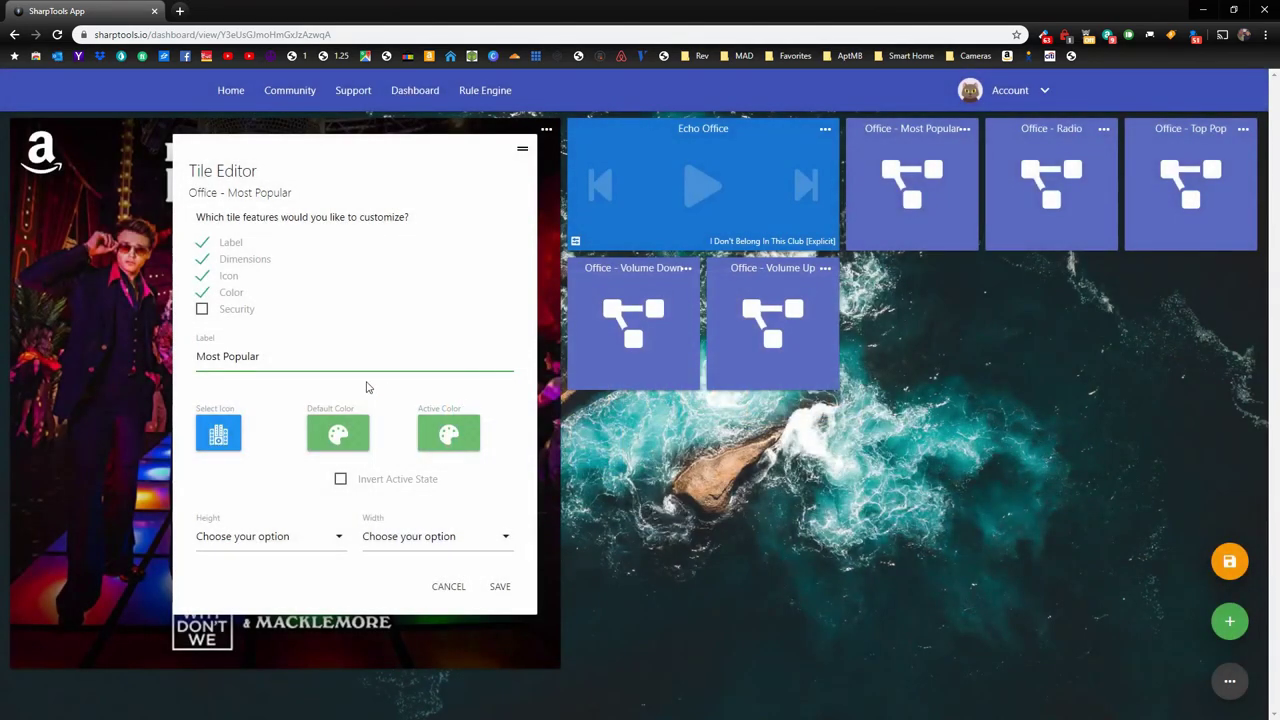
# Step: Set the Most Popular tile to 1x height and 5x width, save it, and move it above the Echo Office tile
pyautogui.click(334, 536)
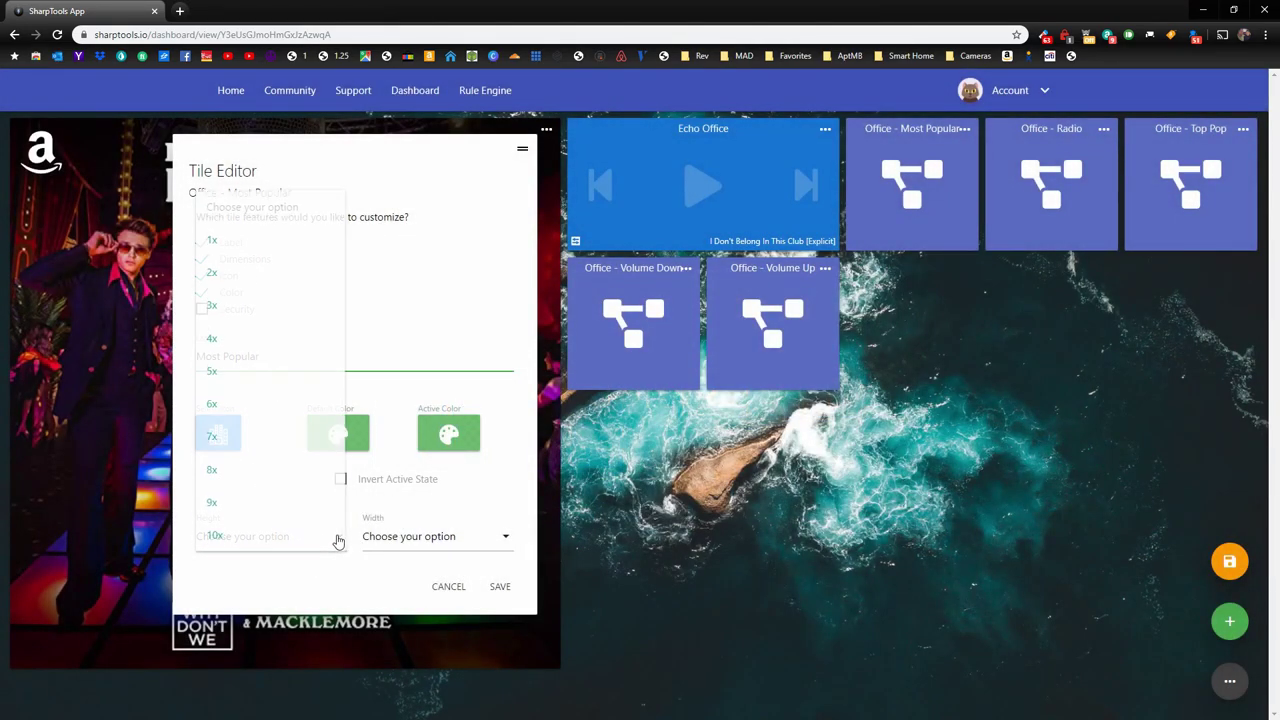
pyautogui.click(228, 248)
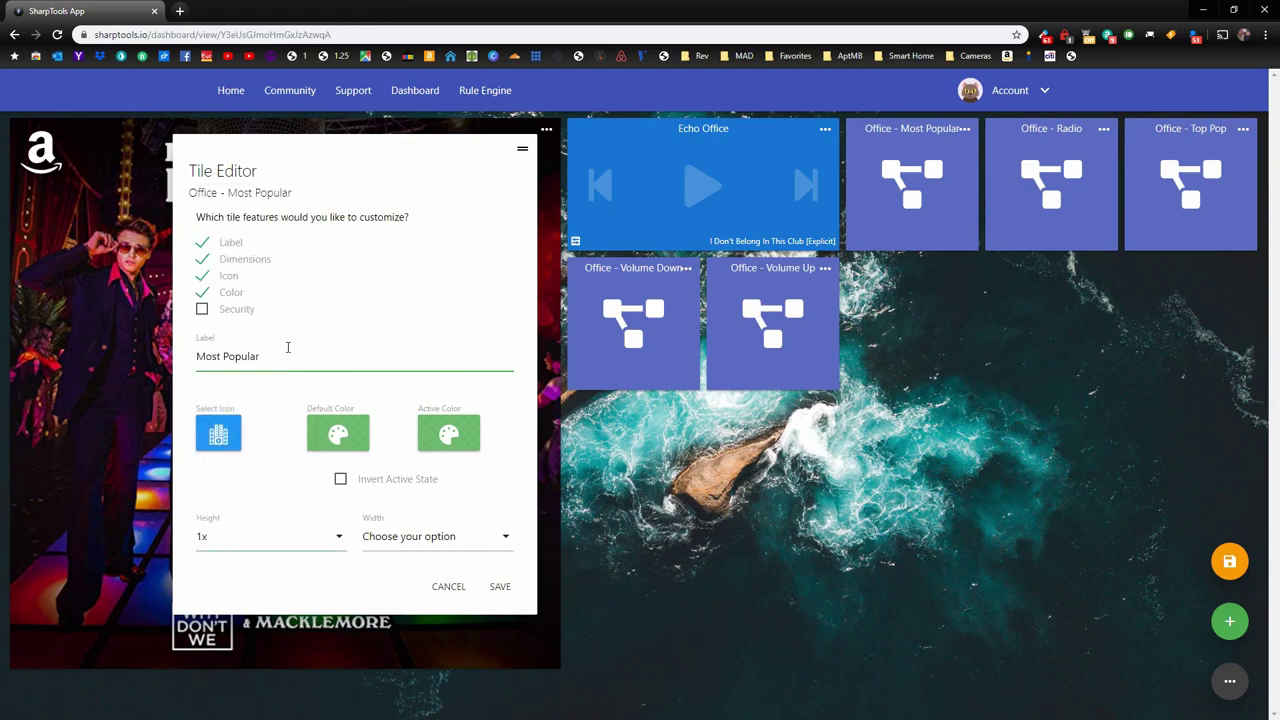
pyautogui.click(505, 541)
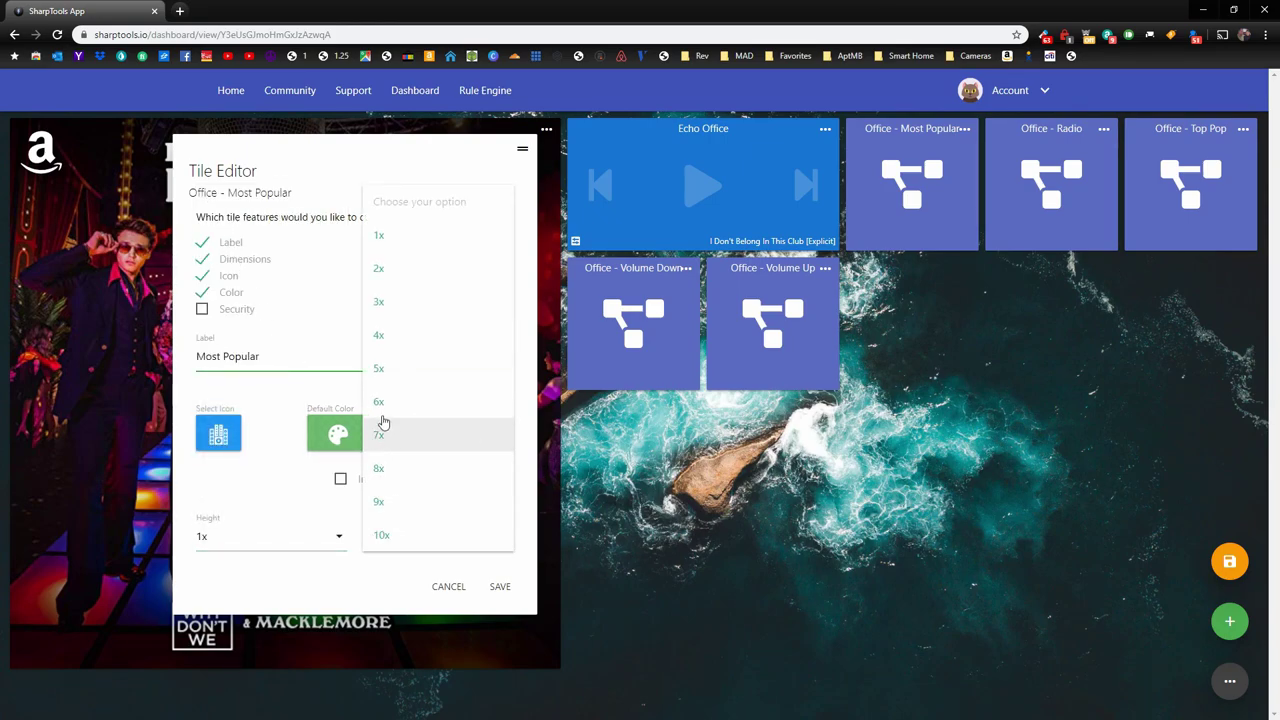
pyautogui.click(389, 384)
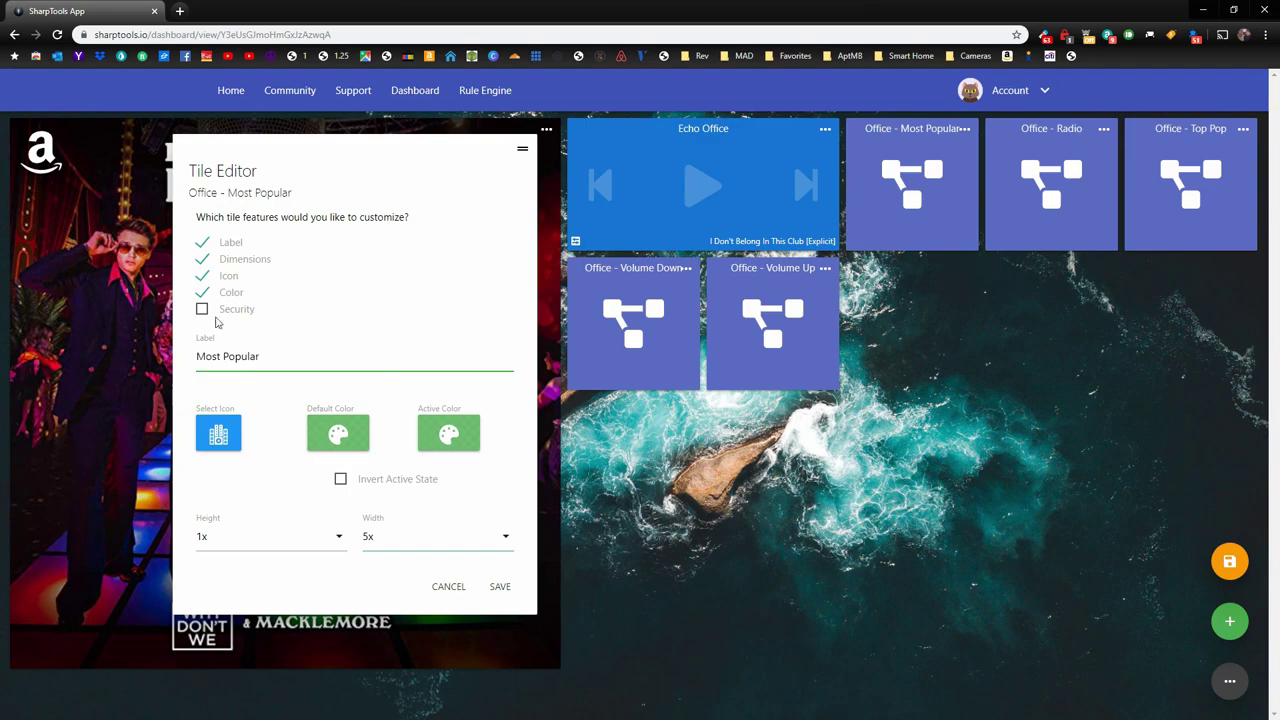
pyautogui.click(499, 589)
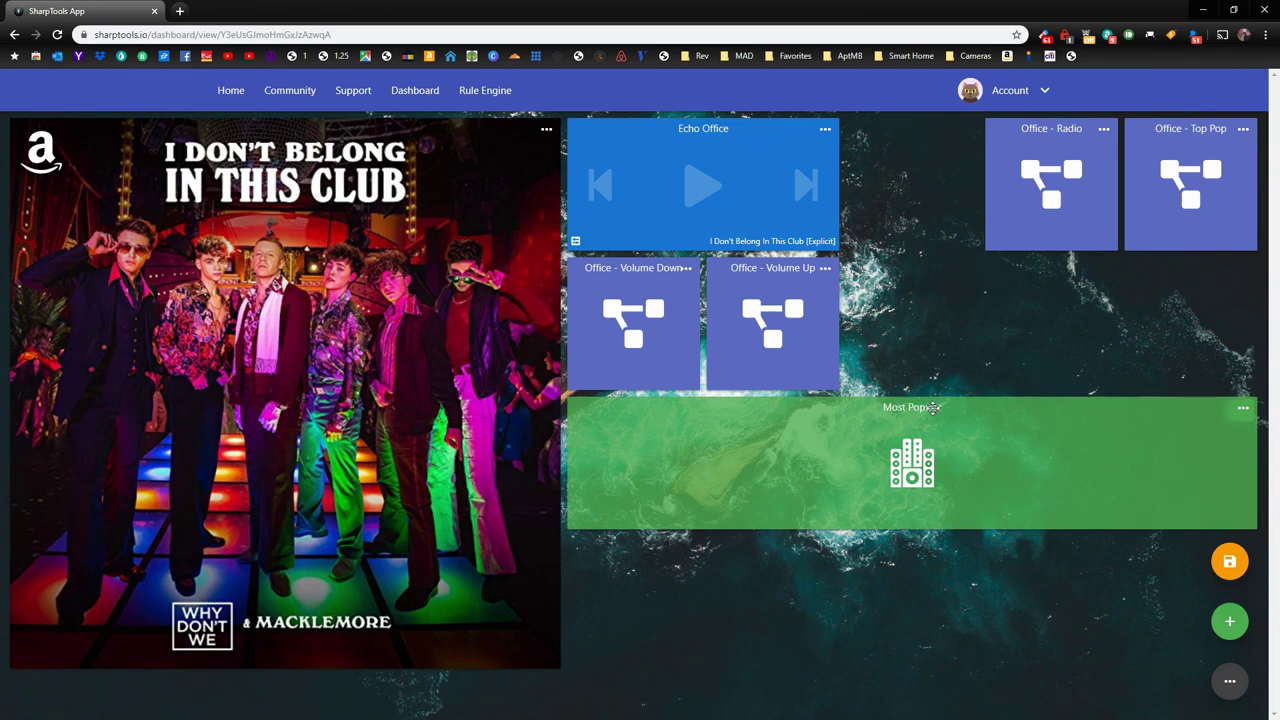
pyautogui.moveTo(925, 404); pyautogui.dragTo(958, 180)
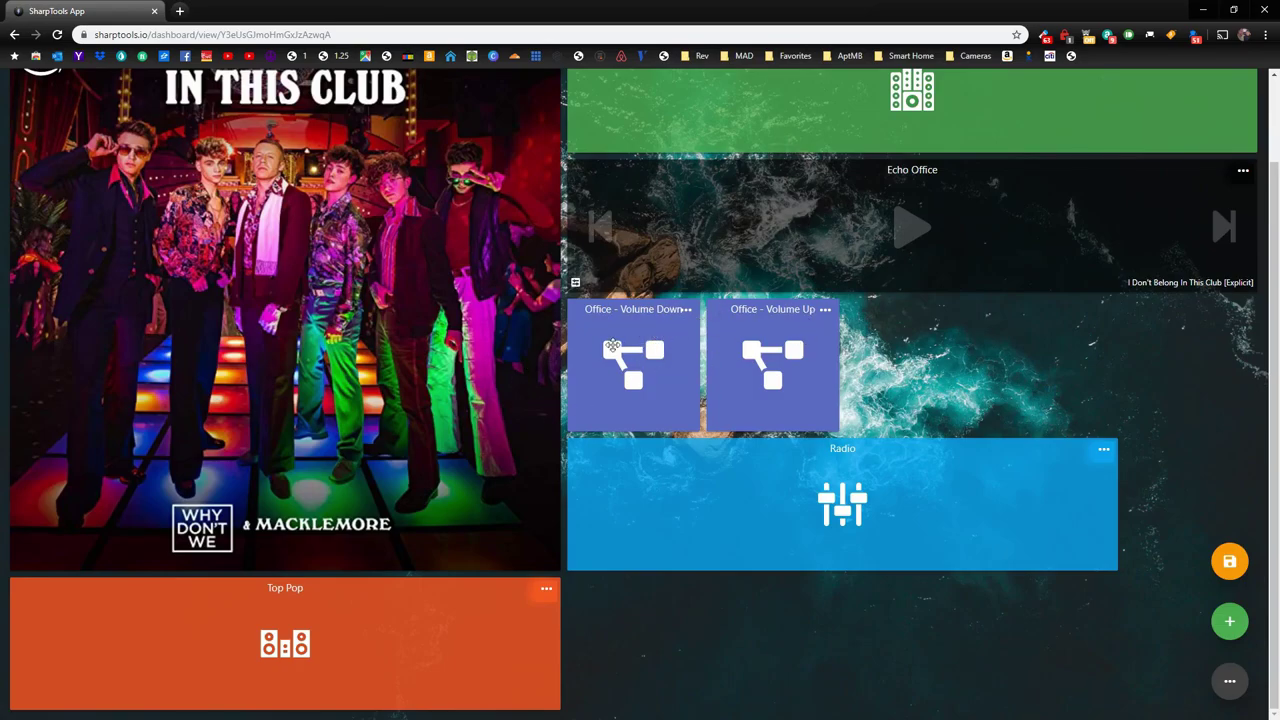
# Step: Customize the Volume Down tile as "Volume -" with a down arrow, and the Volume Up tile as "Volume +" with an up arrow and purple colors
pyautogui.click(686, 309)
pyautogui.write('Volume +')
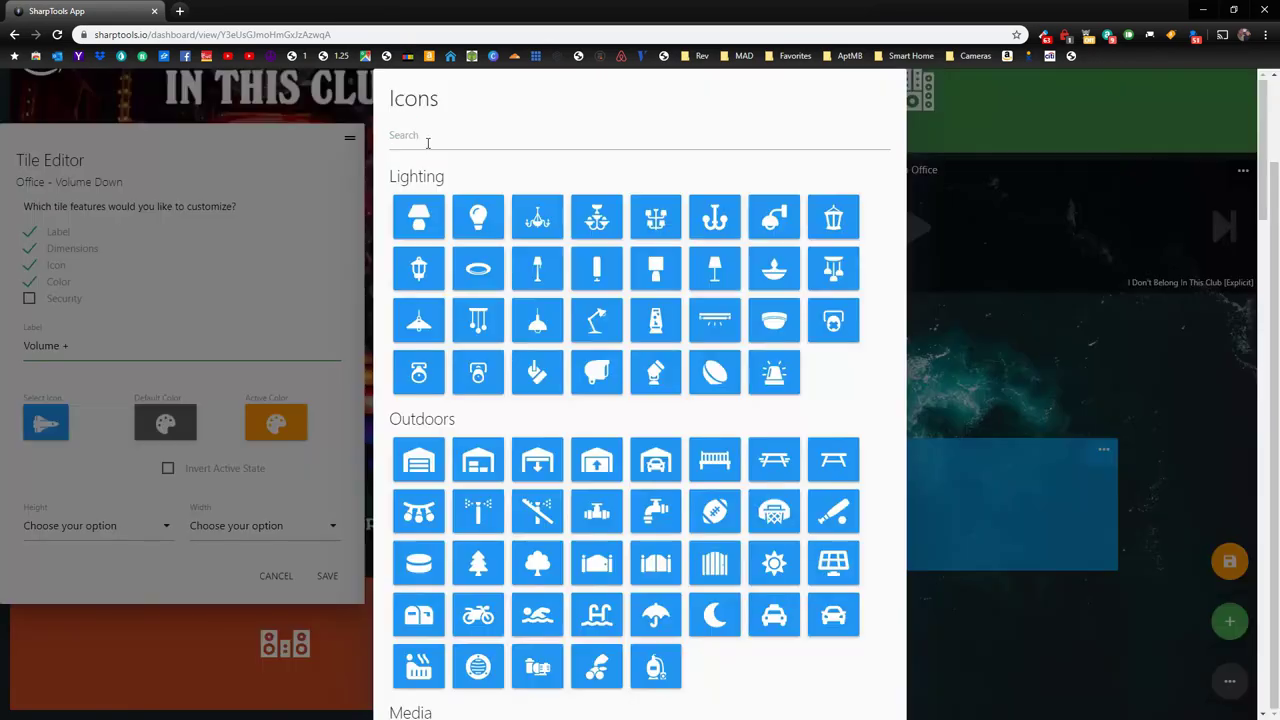
pyautogui.write('Down')
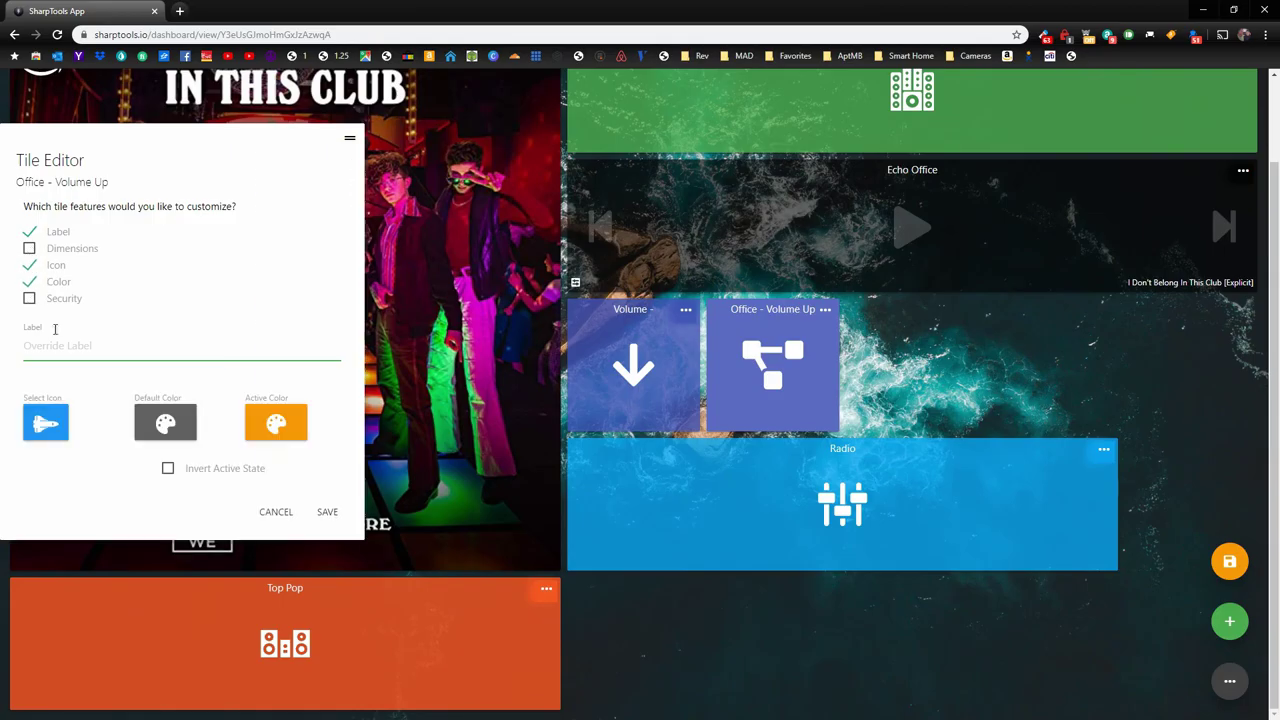
pyautogui.write('Volume +')
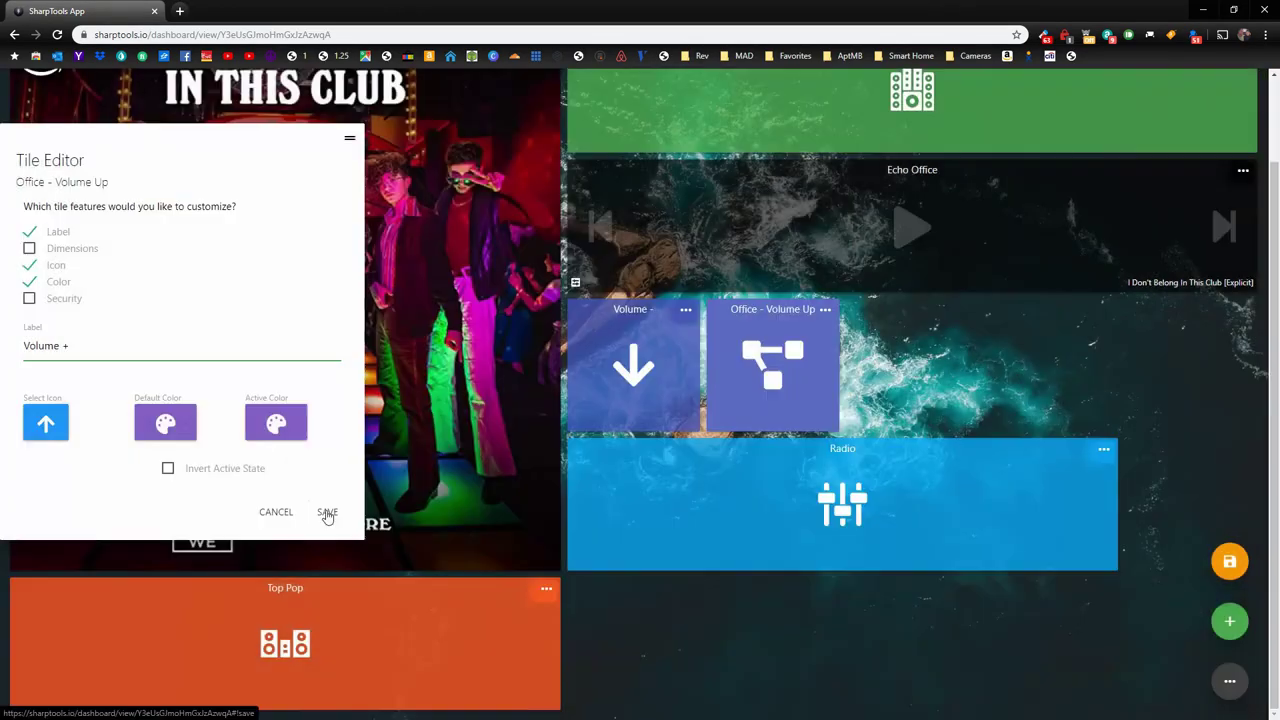
pyautogui.click(327, 511)
# Step: Arrange Top Pop and Radio beside the volume tiles, above Echo Office, with Volume + placed above Volume -
pyautogui.moveTo(781, 451); pyautogui.dragTo(706, 606)
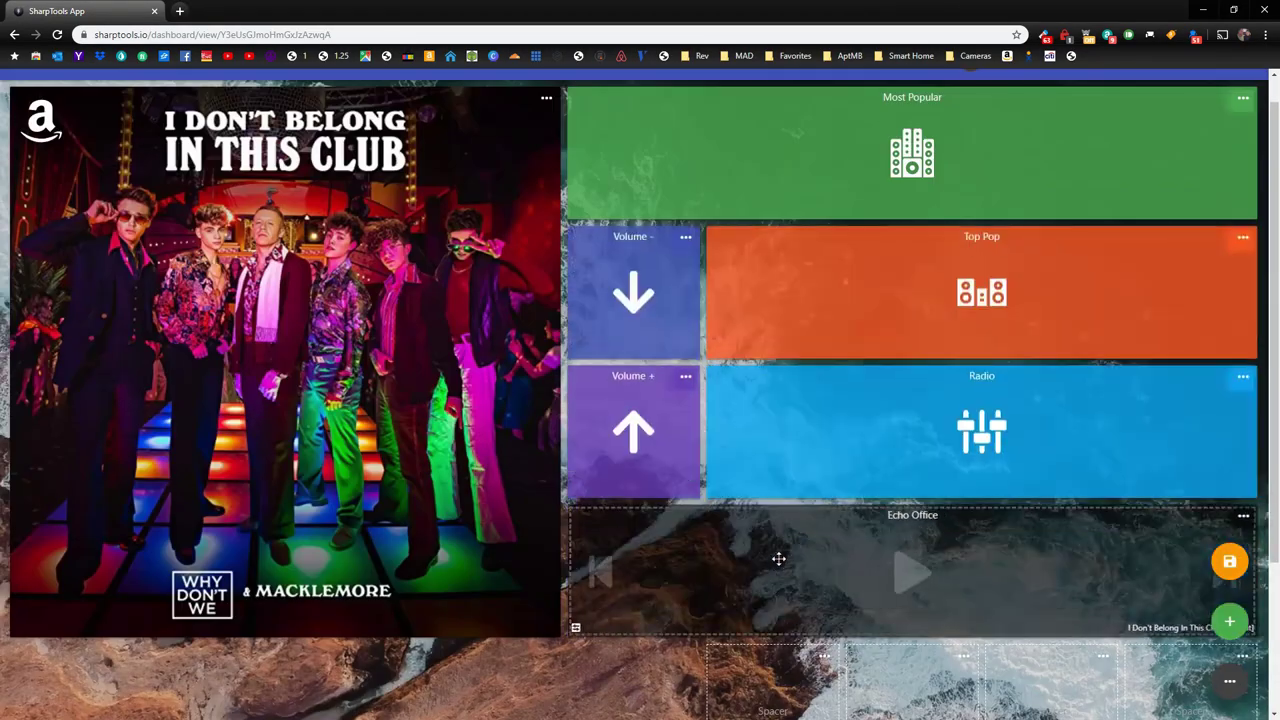
pyautogui.scroll(1, 1000, 620)
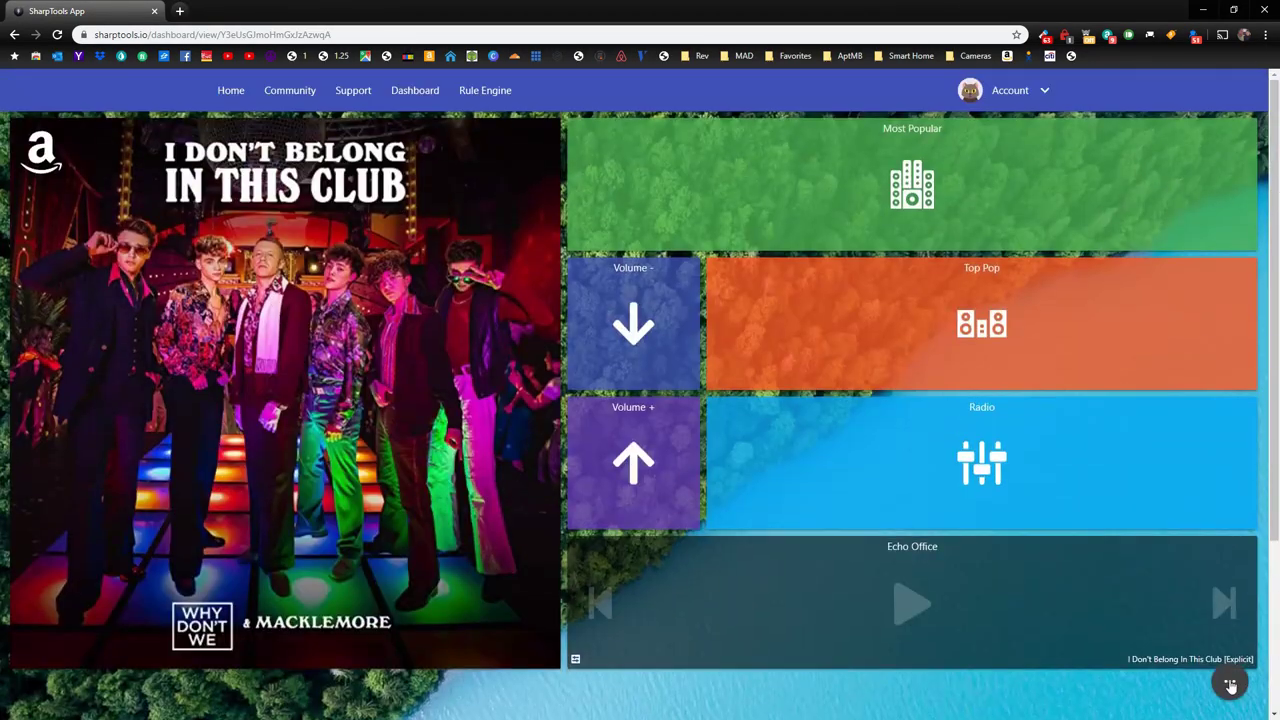
pyautogui.click(1230, 685)
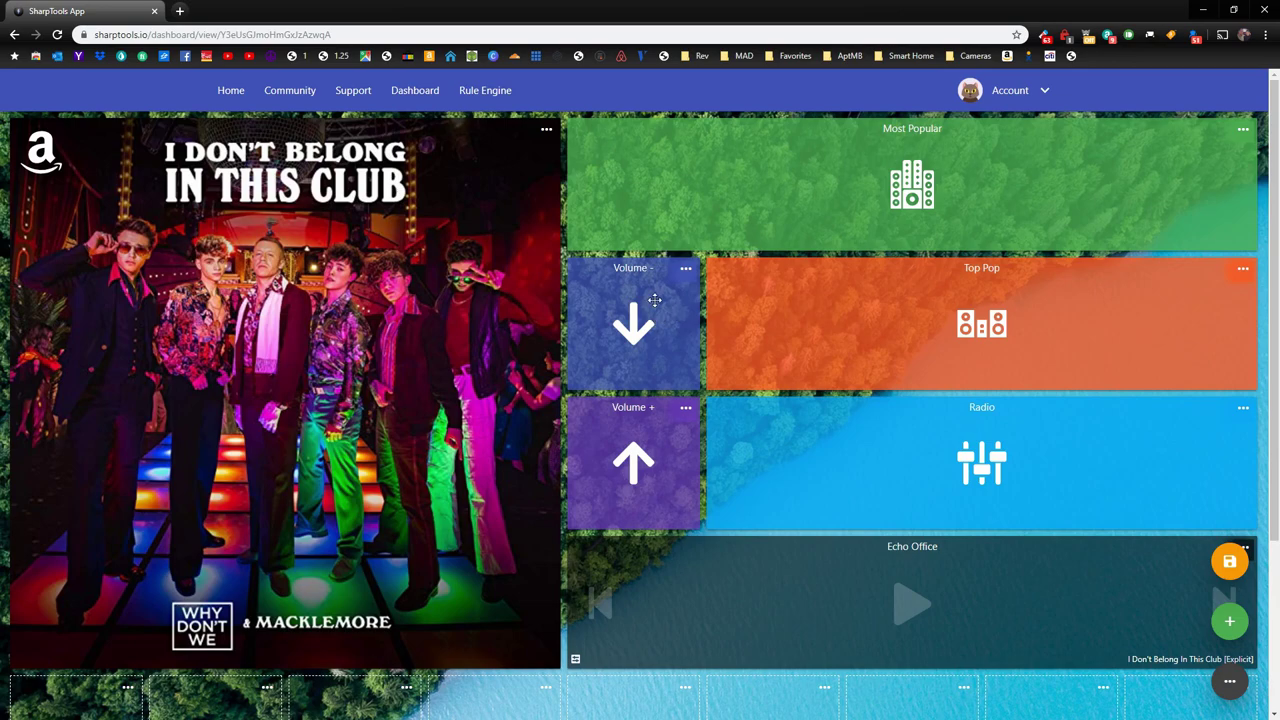
pyautogui.moveTo(637, 434); pyautogui.dragTo(638, 275)
pyautogui.scroll(-1, 590, 250)
pyautogui.scroll(1, 670, 450)
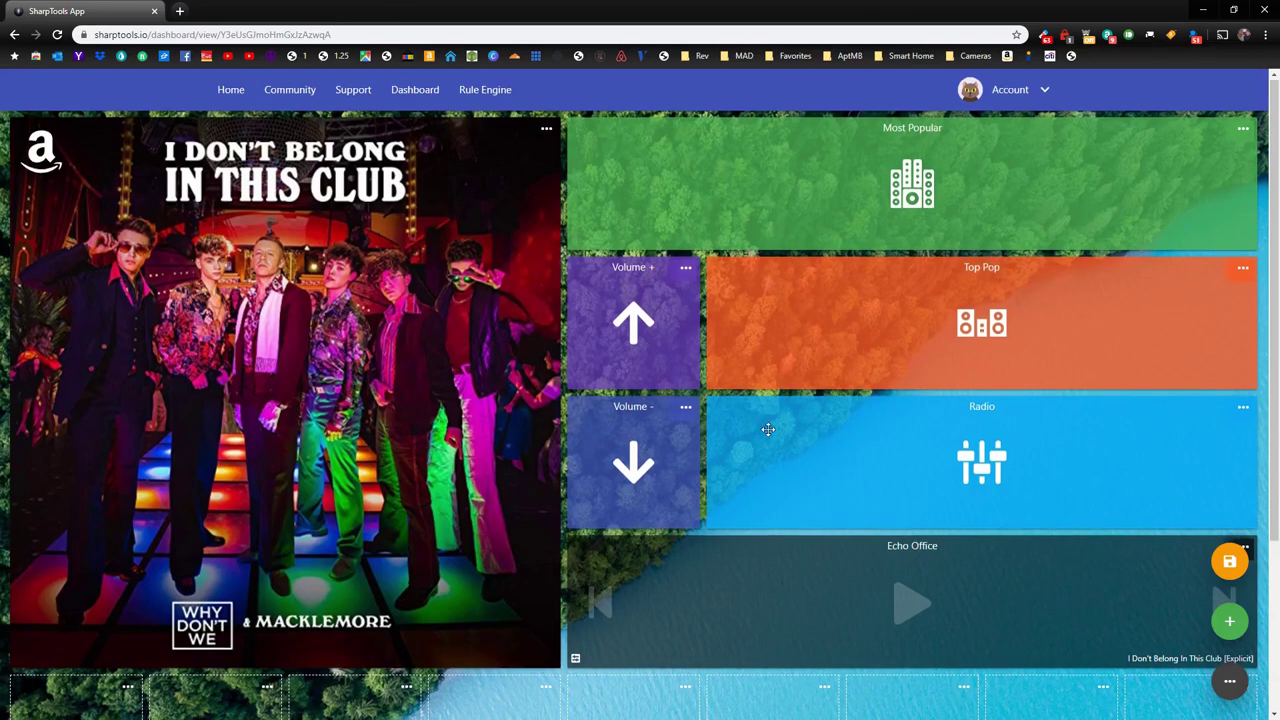
pyautogui.scroll(-1, 740, 425)
pyautogui.scroll(1, 766, 450)
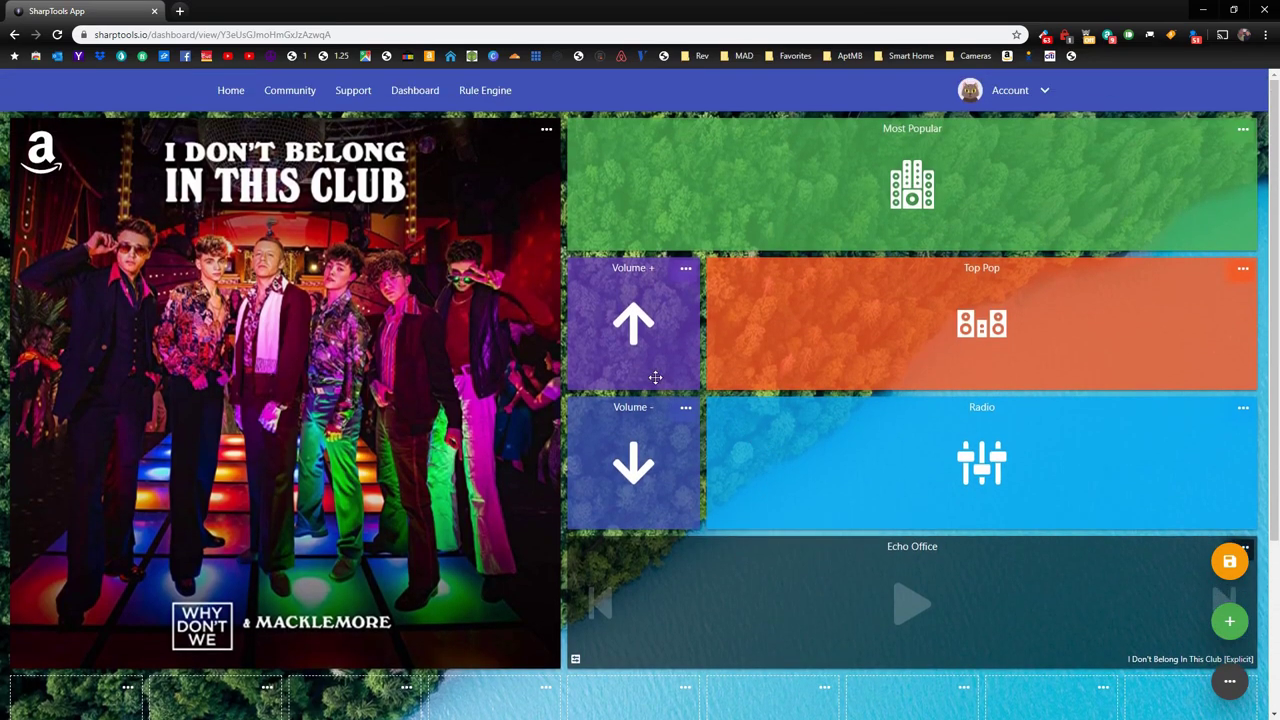
# Step: Add a Family Room dashboard tile and move it to the first slot directly below the album art
pyautogui.click(1230, 624)
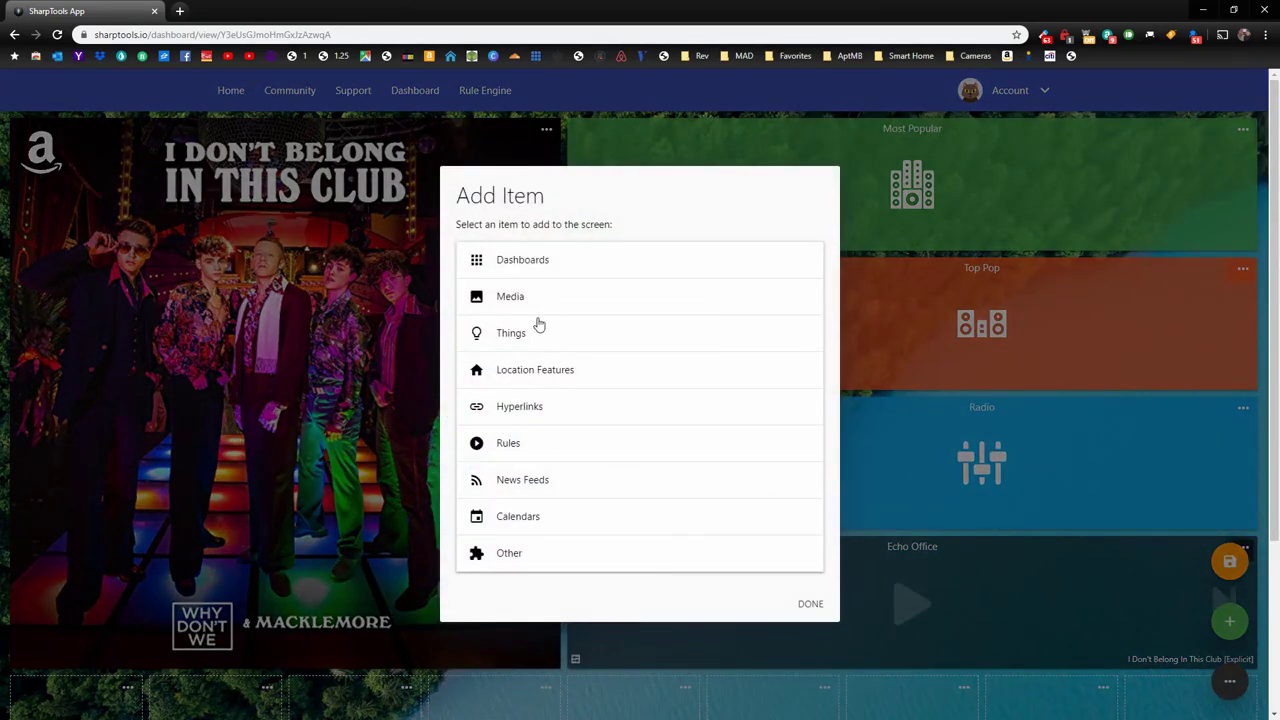
pyautogui.click(522, 262)
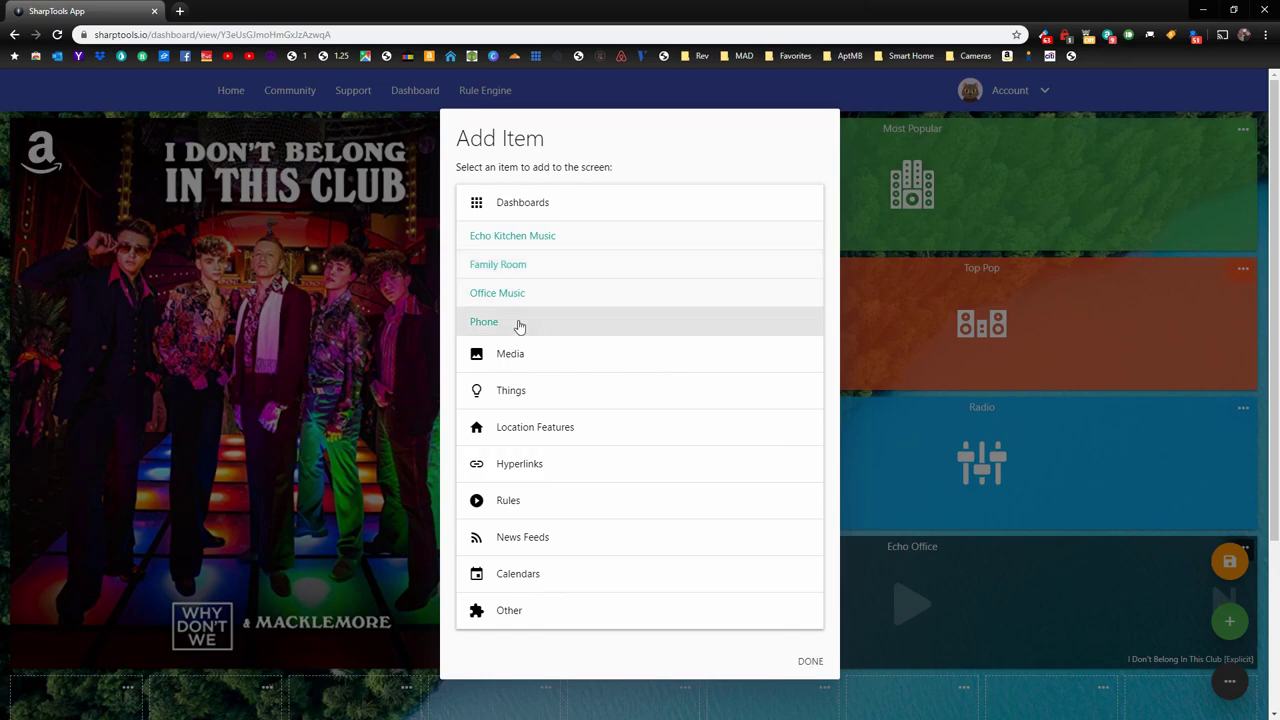
pyautogui.click(509, 266)
pyautogui.scroll(-3, 634, 491)
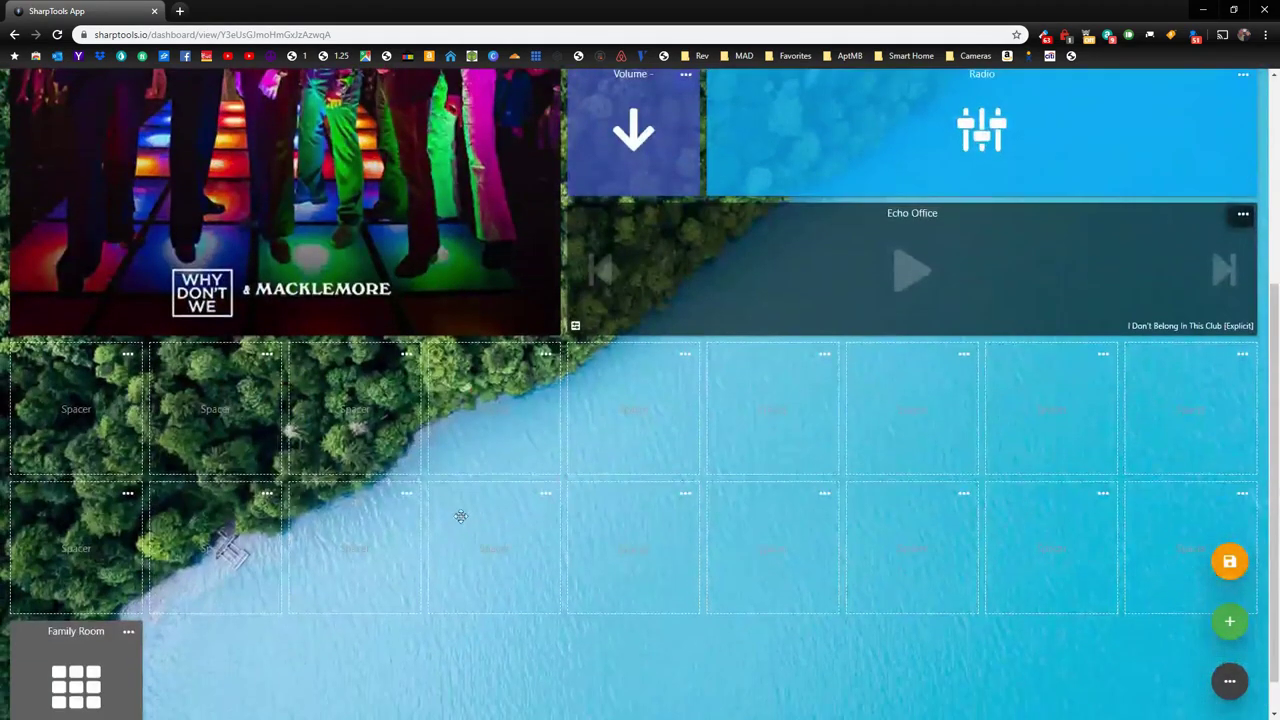
pyautogui.scroll(-1, 460, 516)
pyautogui.moveTo(108, 588); pyautogui.dragTo(110, 312)
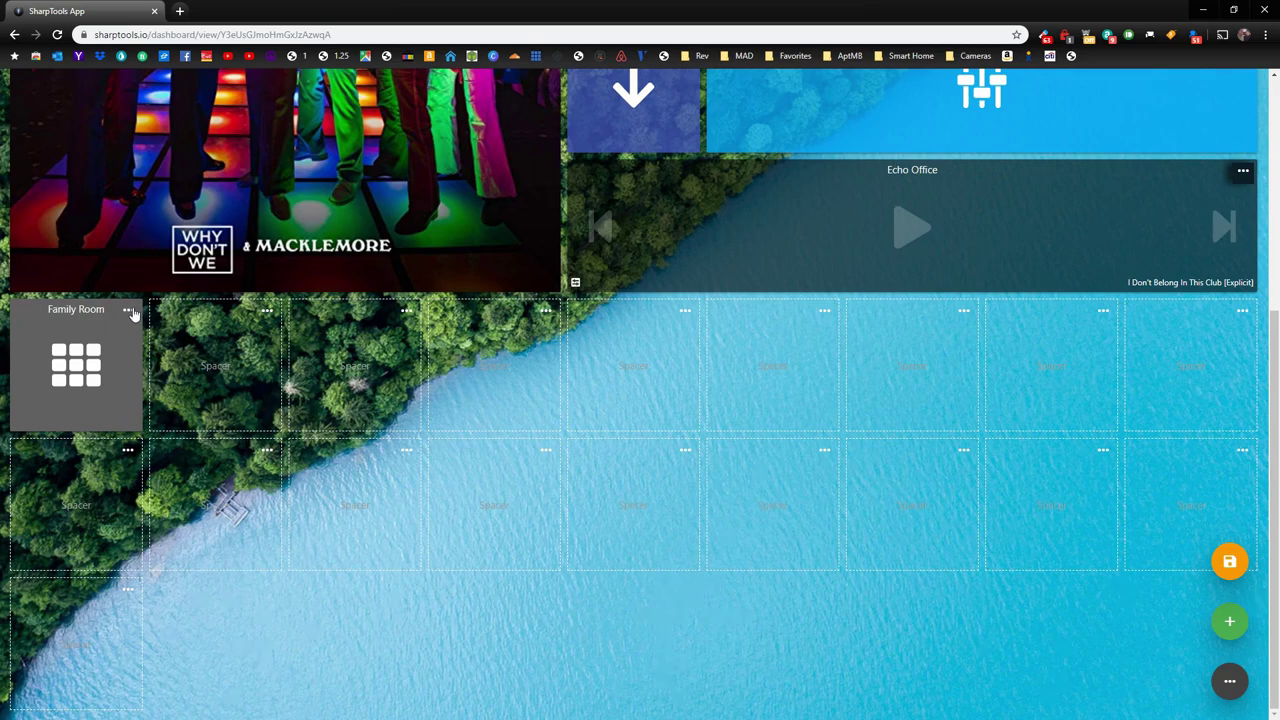
# Step: Label the new tile "Family Room" with a house icon and 1x height, widen it across the full row, and save the dashboard
pyautogui.click(128, 310)
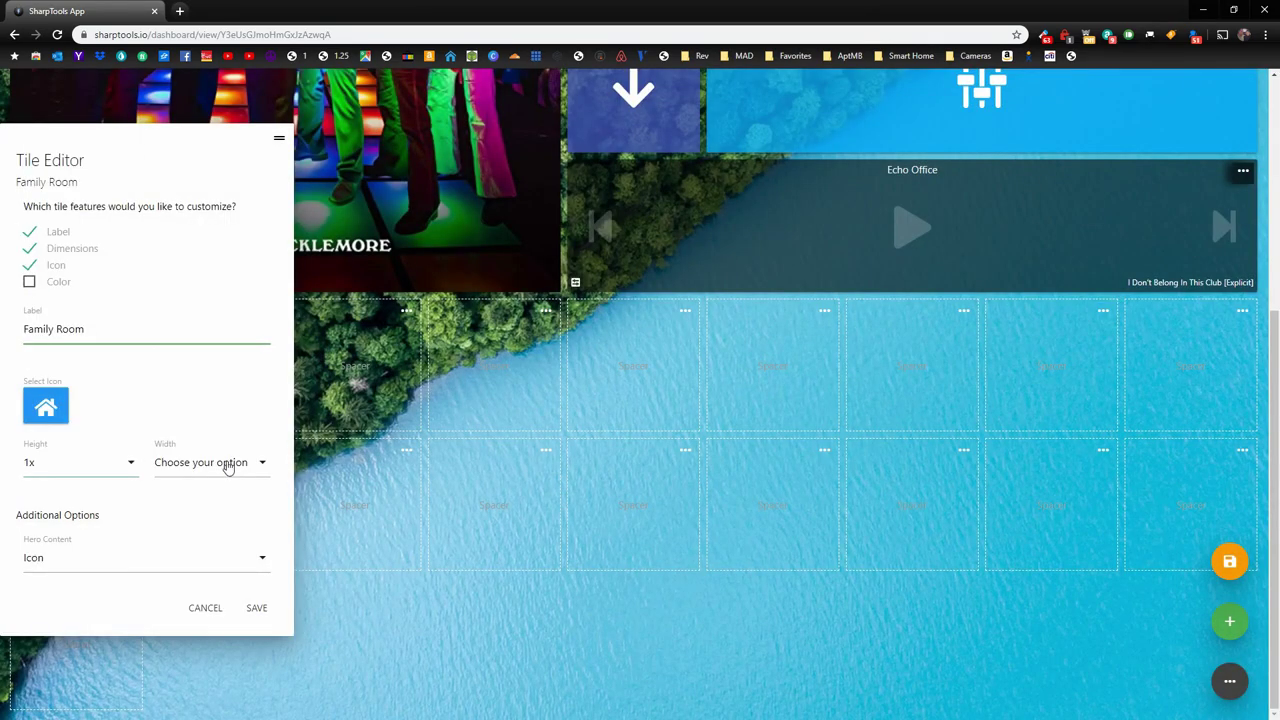
pyautogui.click(229, 463)
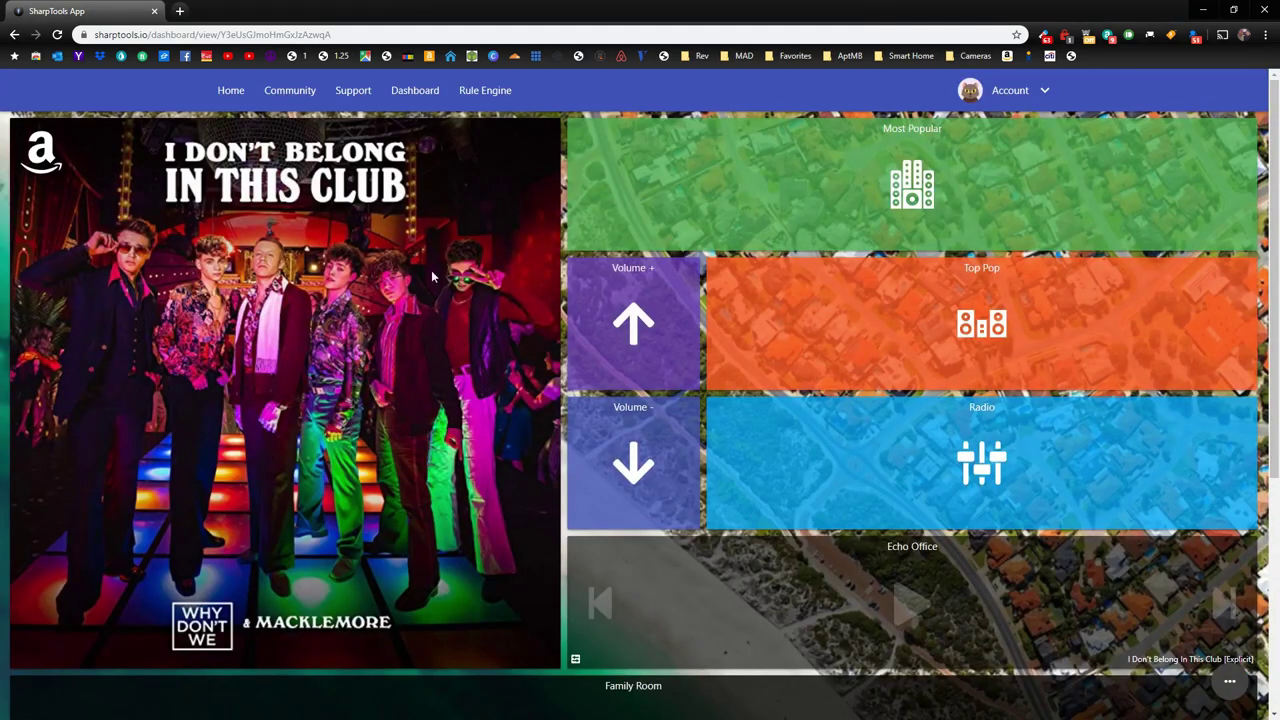
pyautogui.scroll(-1, 740, 330)
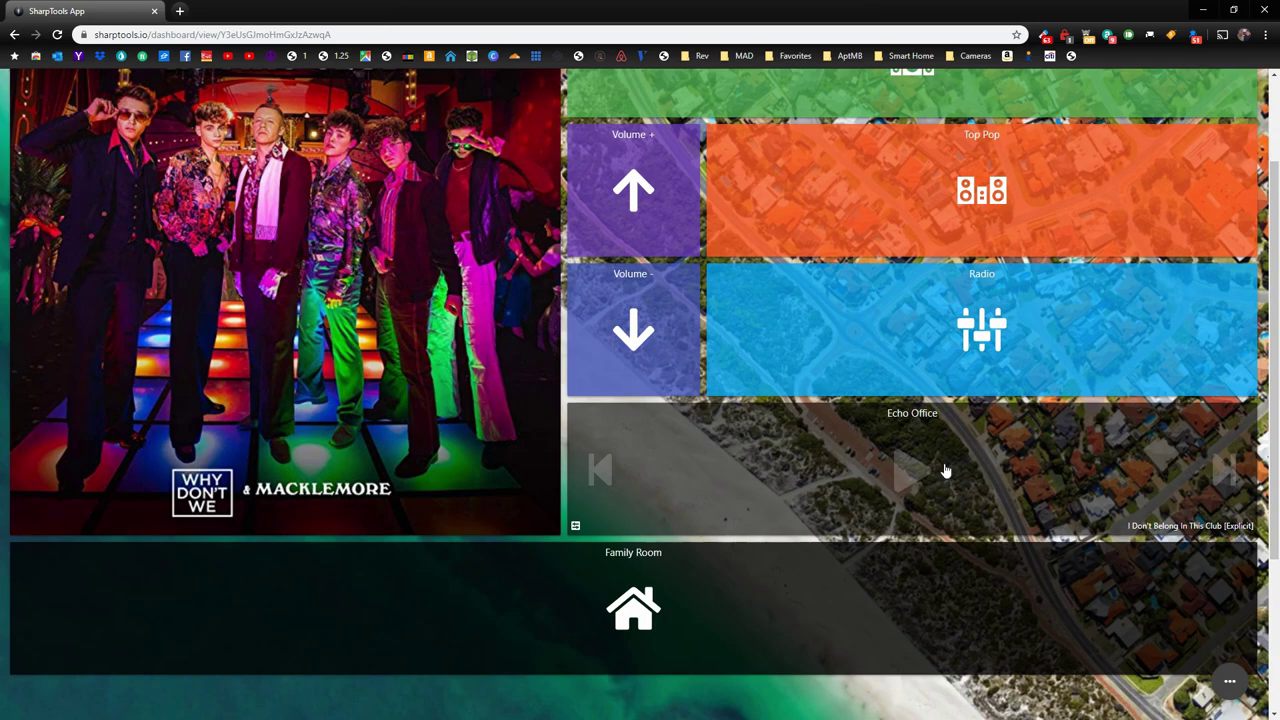
pyautogui.scroll(1, 974, 464)
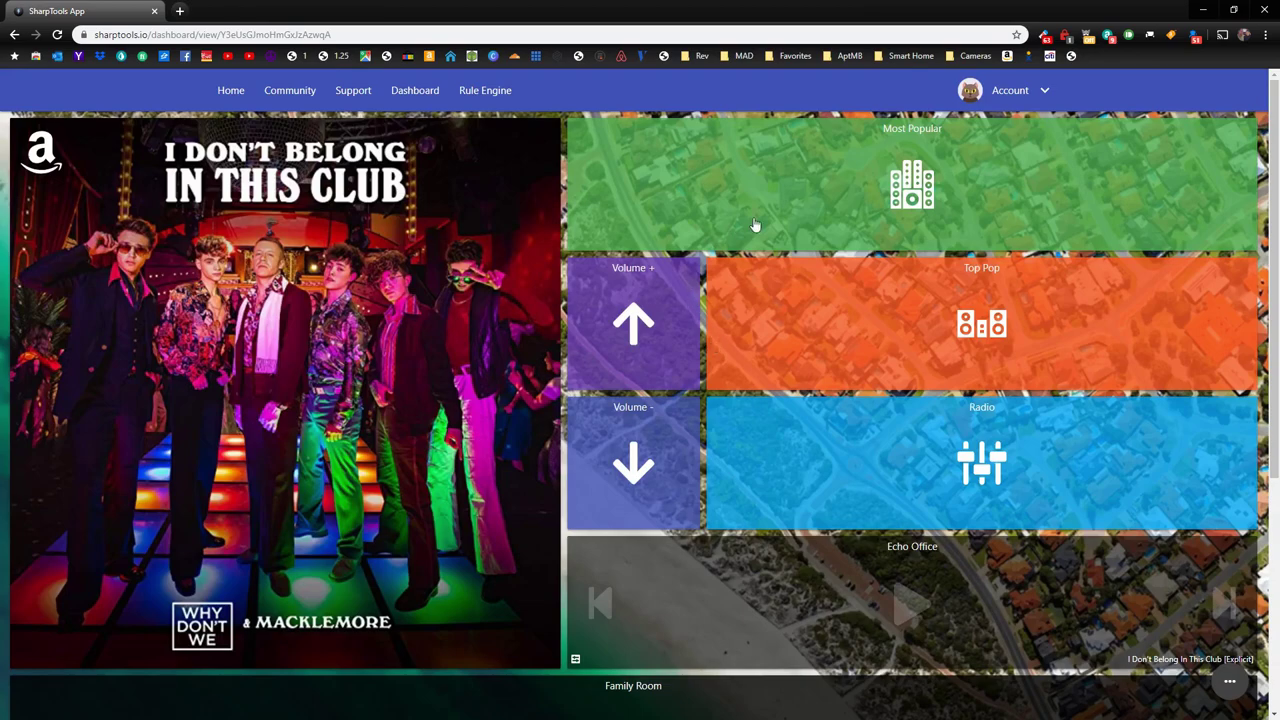
# Step: Test the playlist tiles by playing Most Popular followed by Top Pop
pyautogui.click(952, 190)
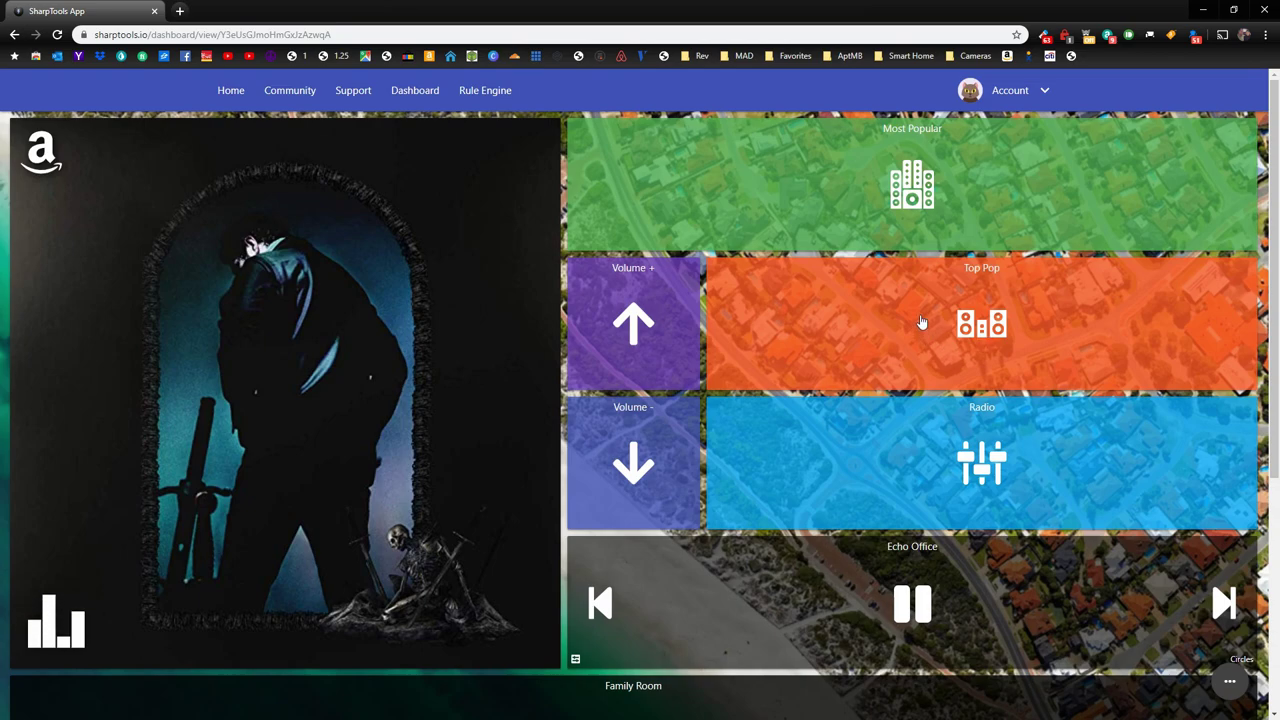
pyautogui.click(1041, 321)
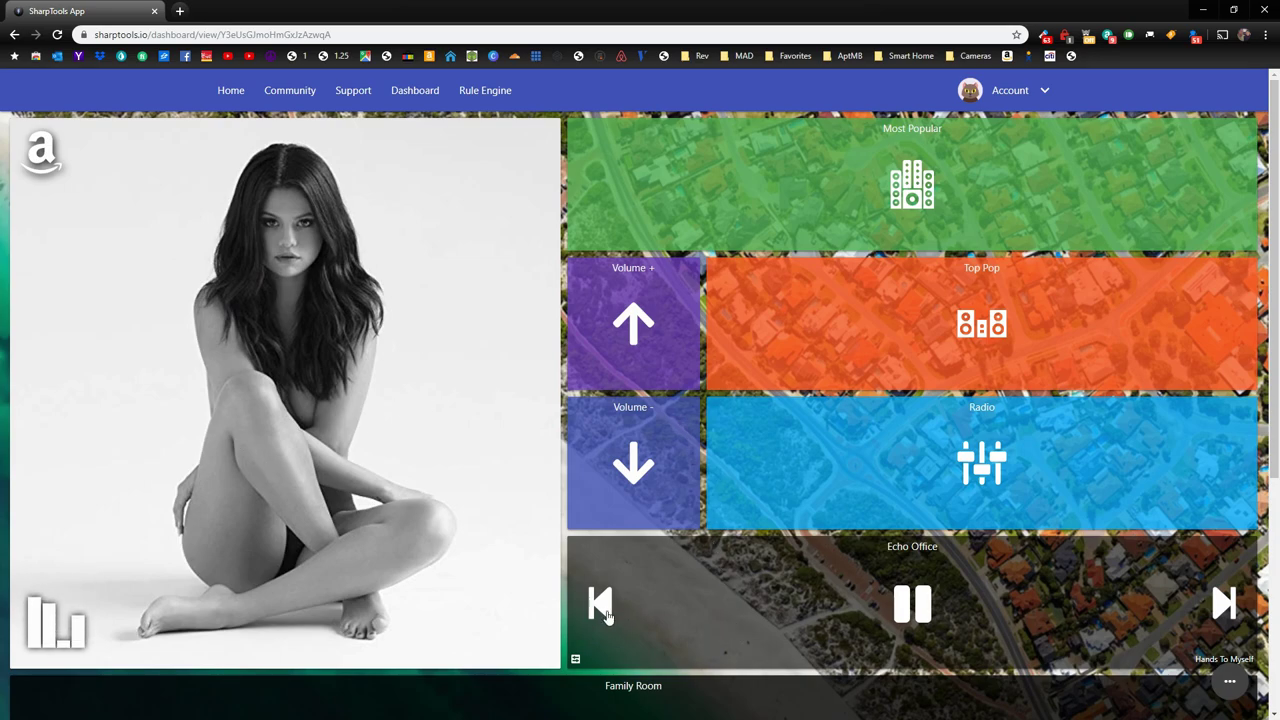
# Step: Skip to the next track on the Echo Office, and pause and resume playback through the album art tile
pyautogui.click(1224, 606)
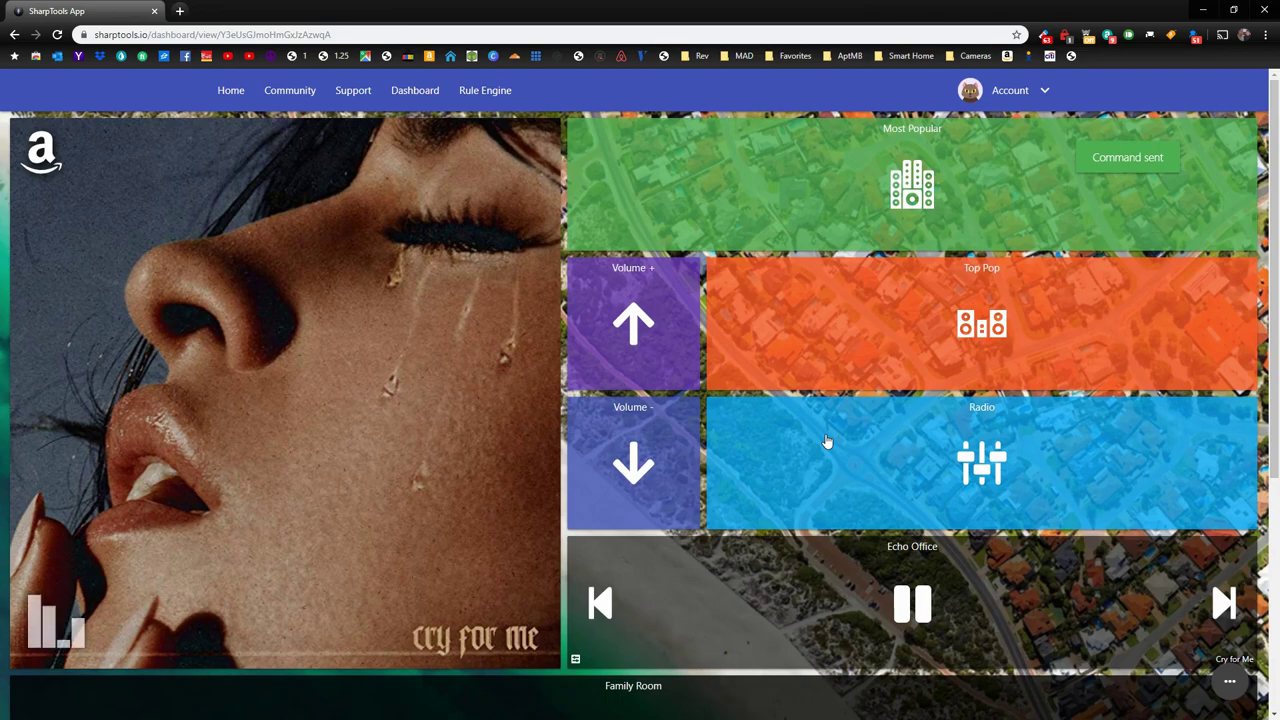
pyautogui.click(291, 369)
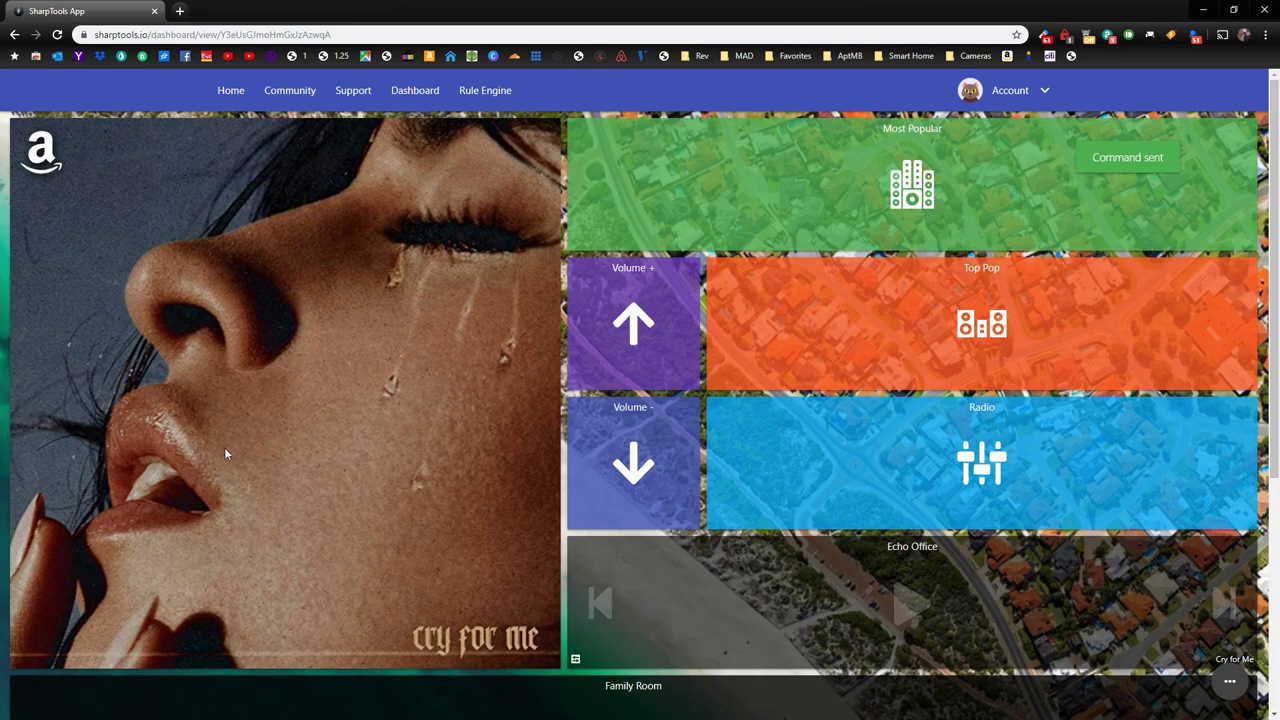
pyautogui.click(289, 369)
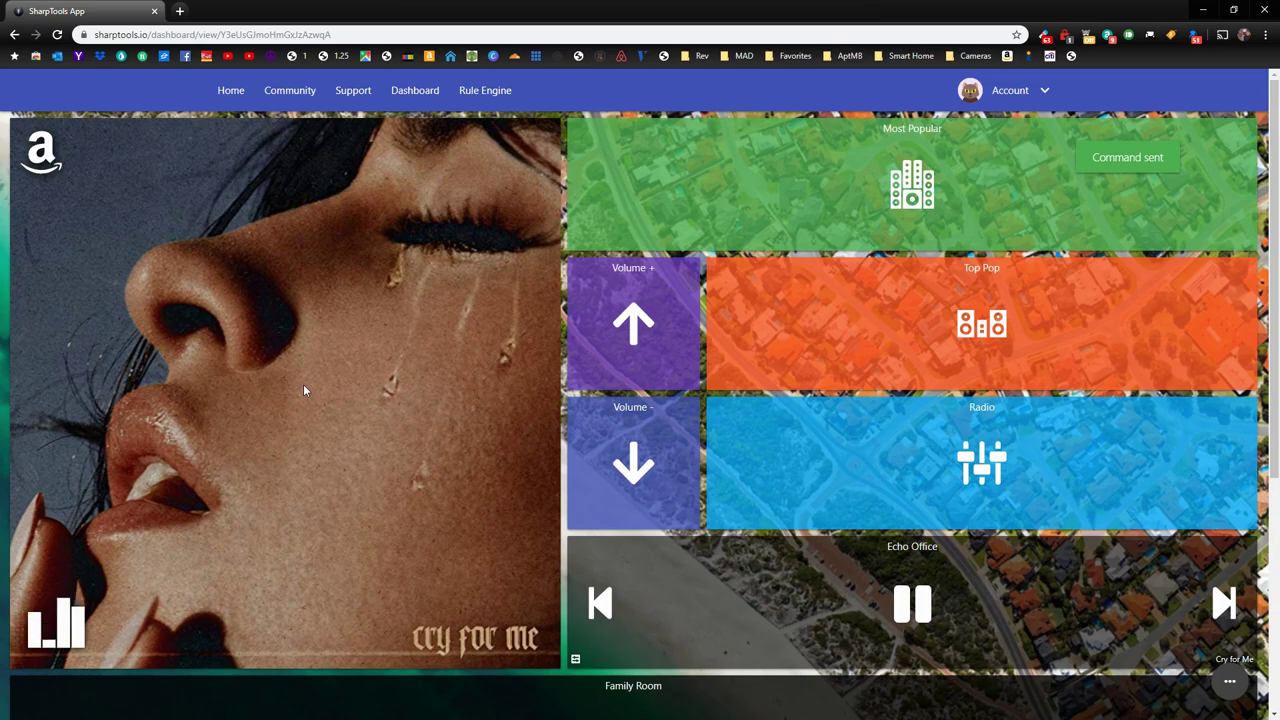
# Step: Test the Radio tile by starting the radio station on the Echo Office
pyautogui.moveTo(303, 384); pyautogui.dragTo(296, 383)
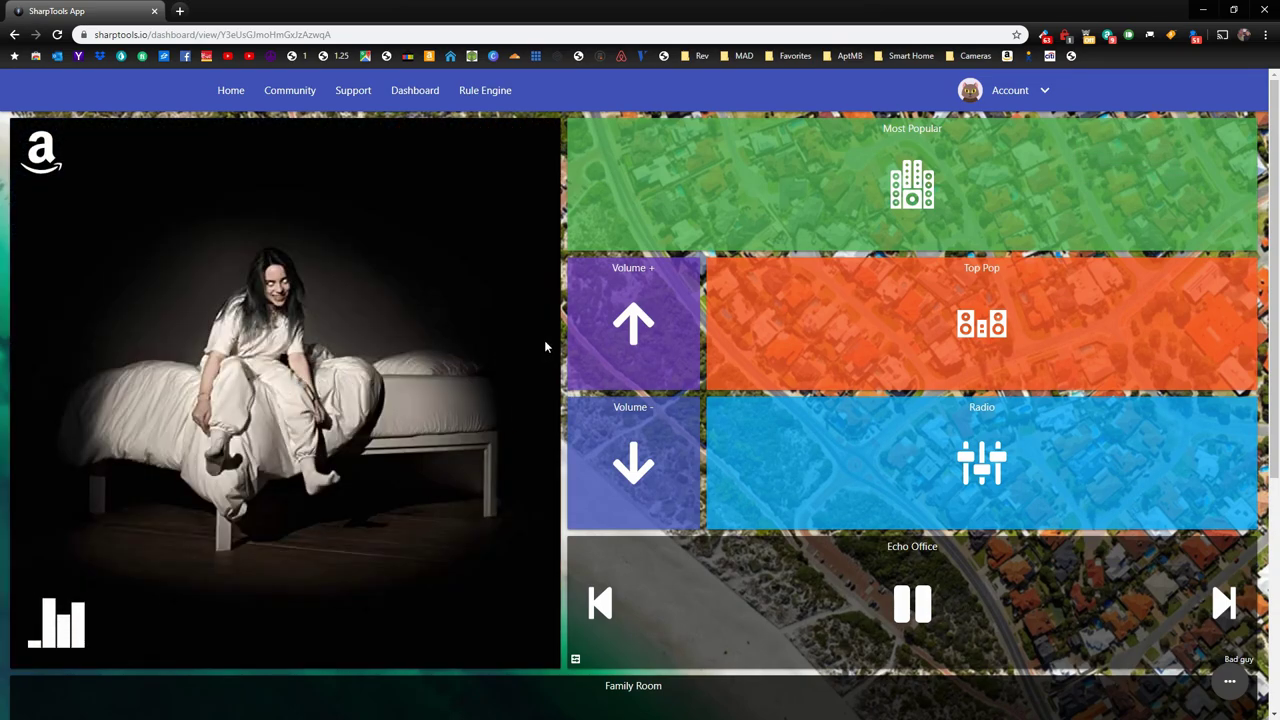
pyautogui.click(923, 458)
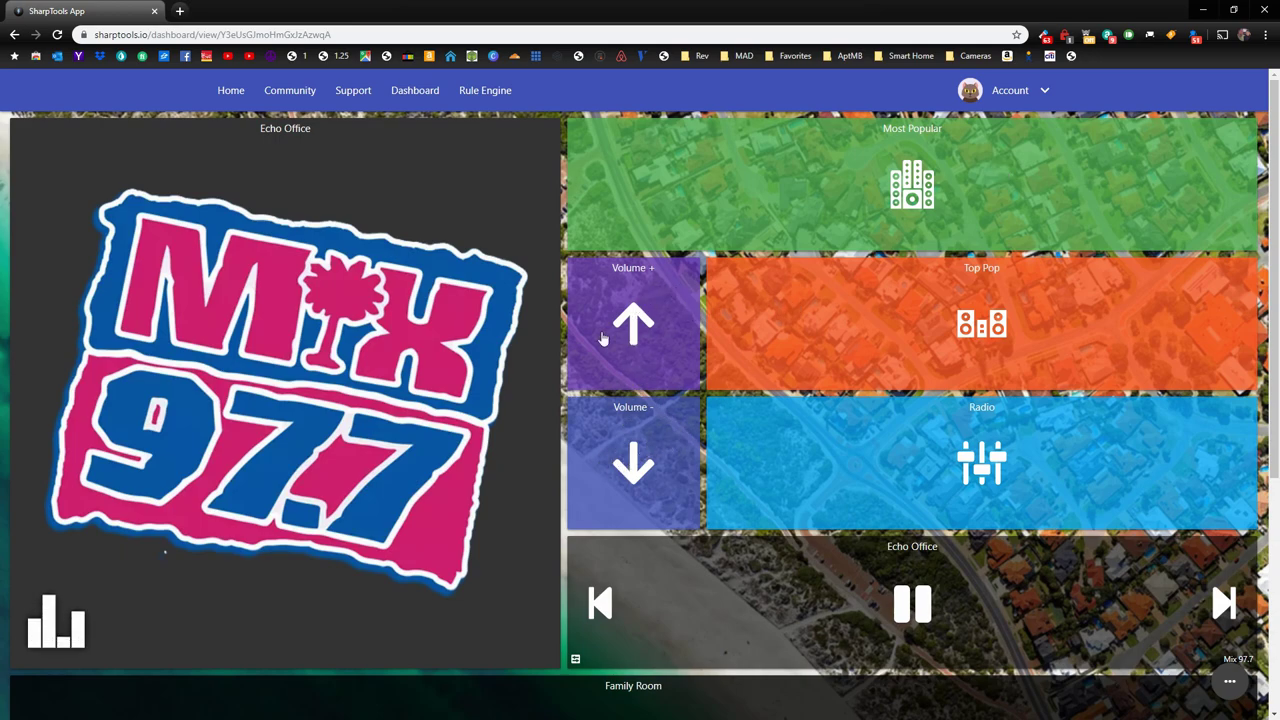
# Step: Test the Family Room link by opening that dashboard, and return to Office Music through the dashboards list
pyautogui.scroll(-2, 780, 391)
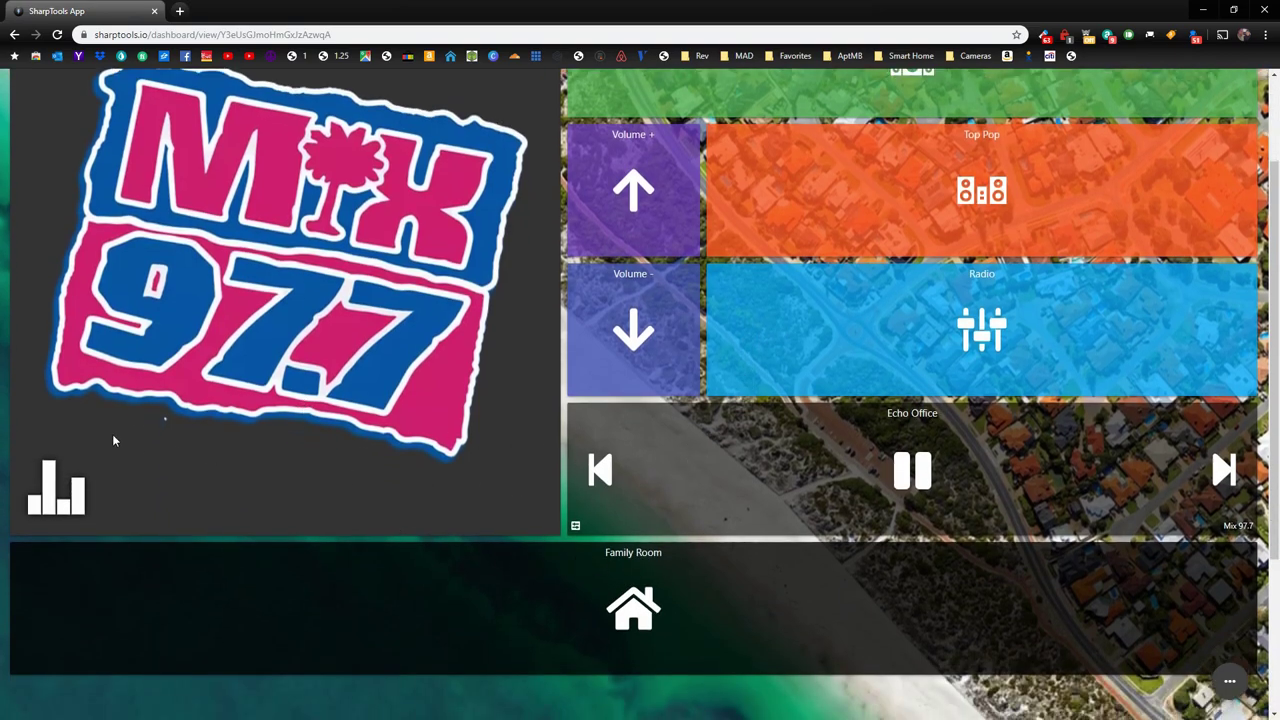
pyautogui.click(665, 603)
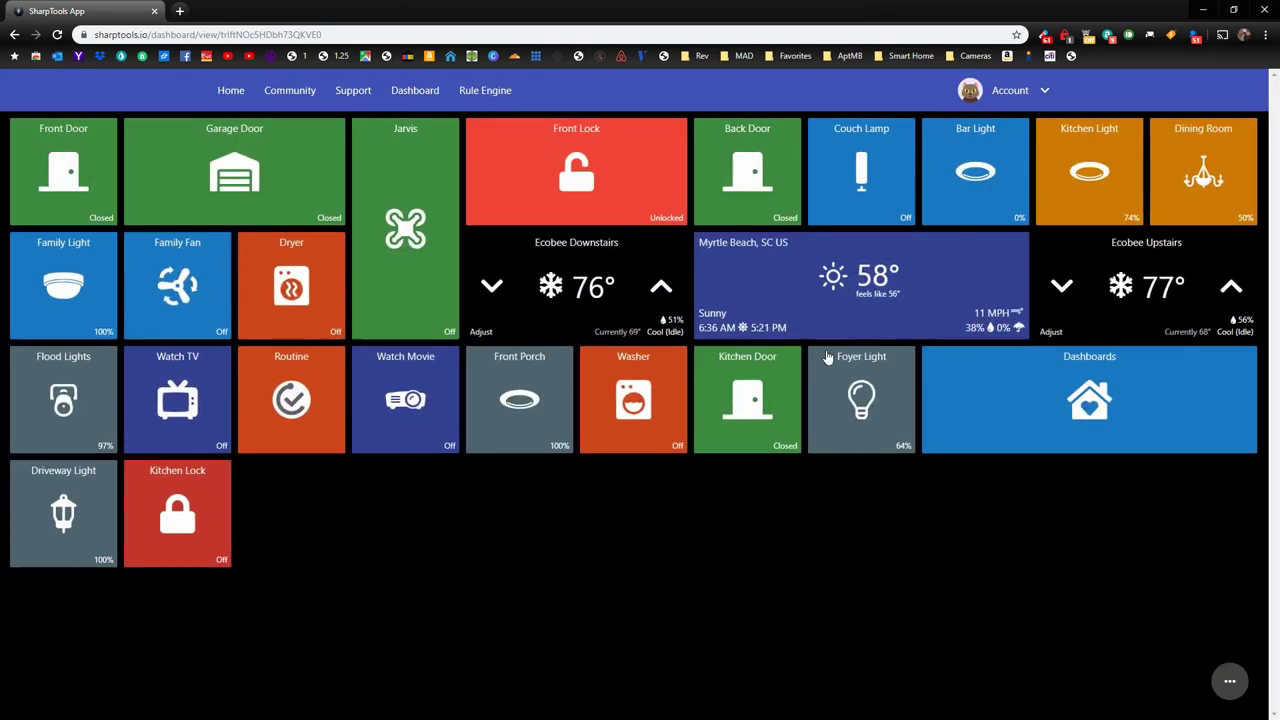
pyautogui.click(1130, 403)
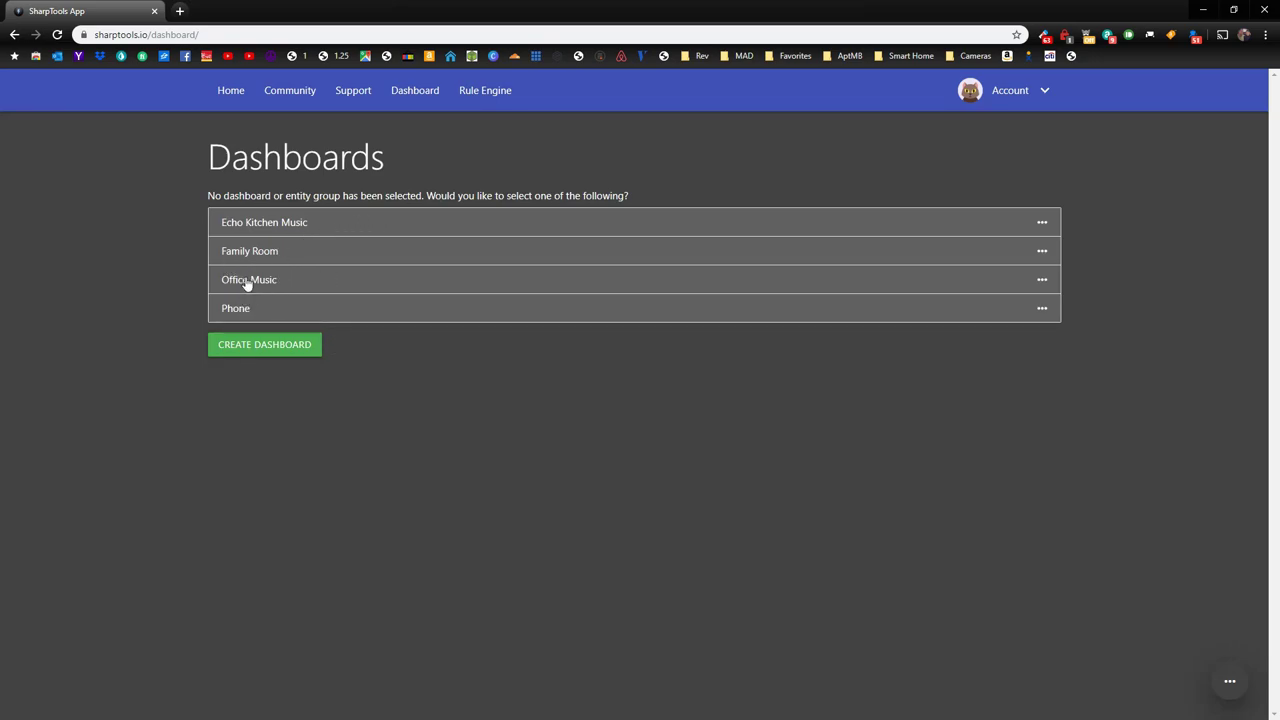
pyautogui.click(247, 281)
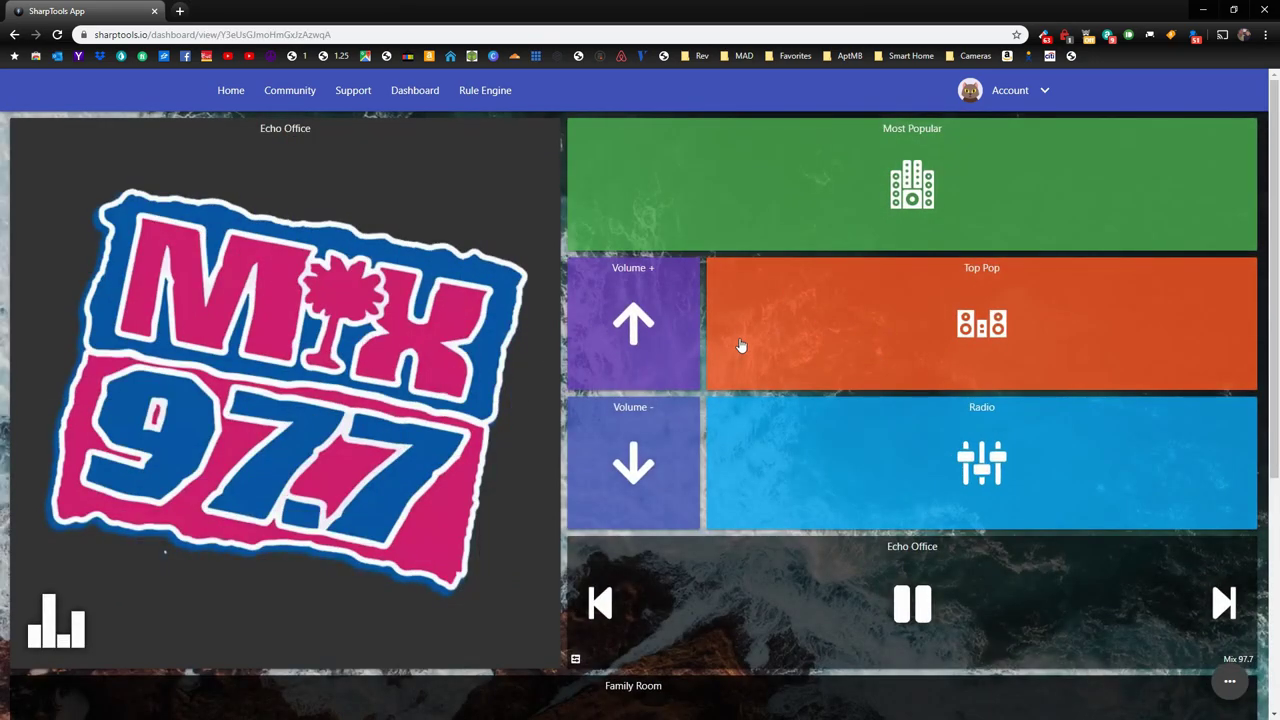
pyautogui.scroll(-2, 583, 410)
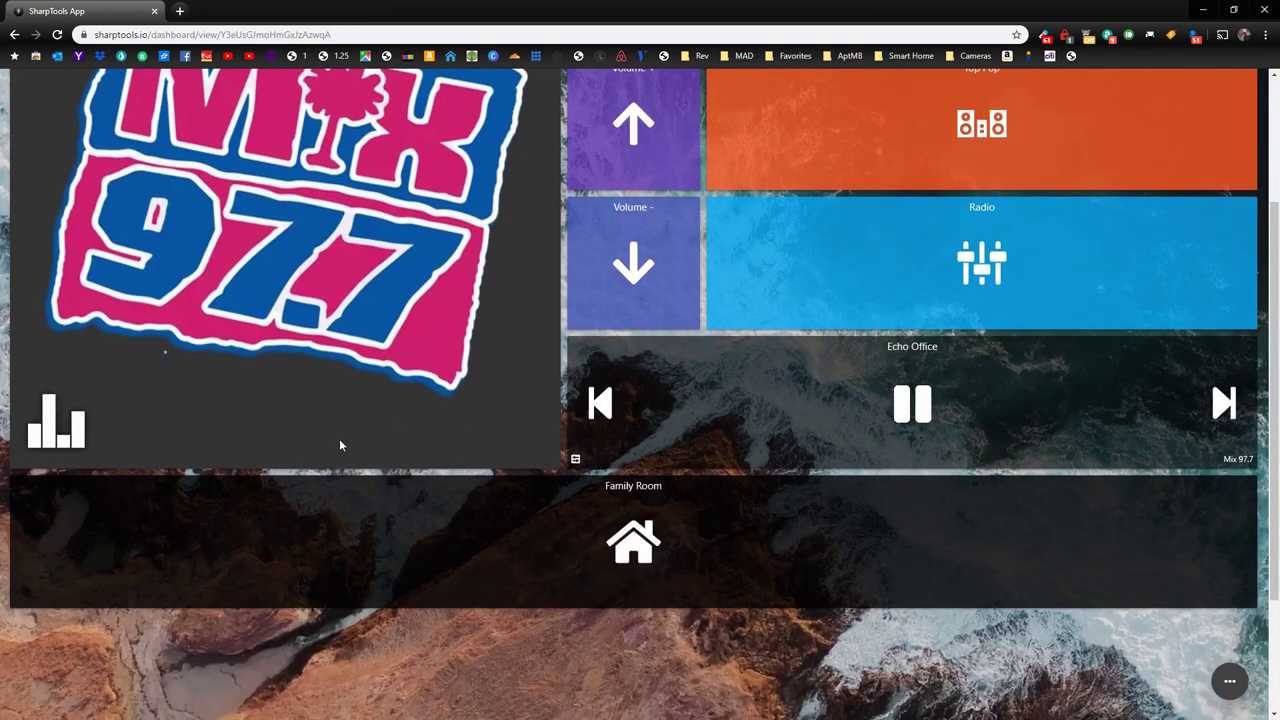
pyautogui.scroll(2, 343, 443)
pyautogui.scroll(-2, 570, 433)
pyautogui.scroll(2, 627, 443)
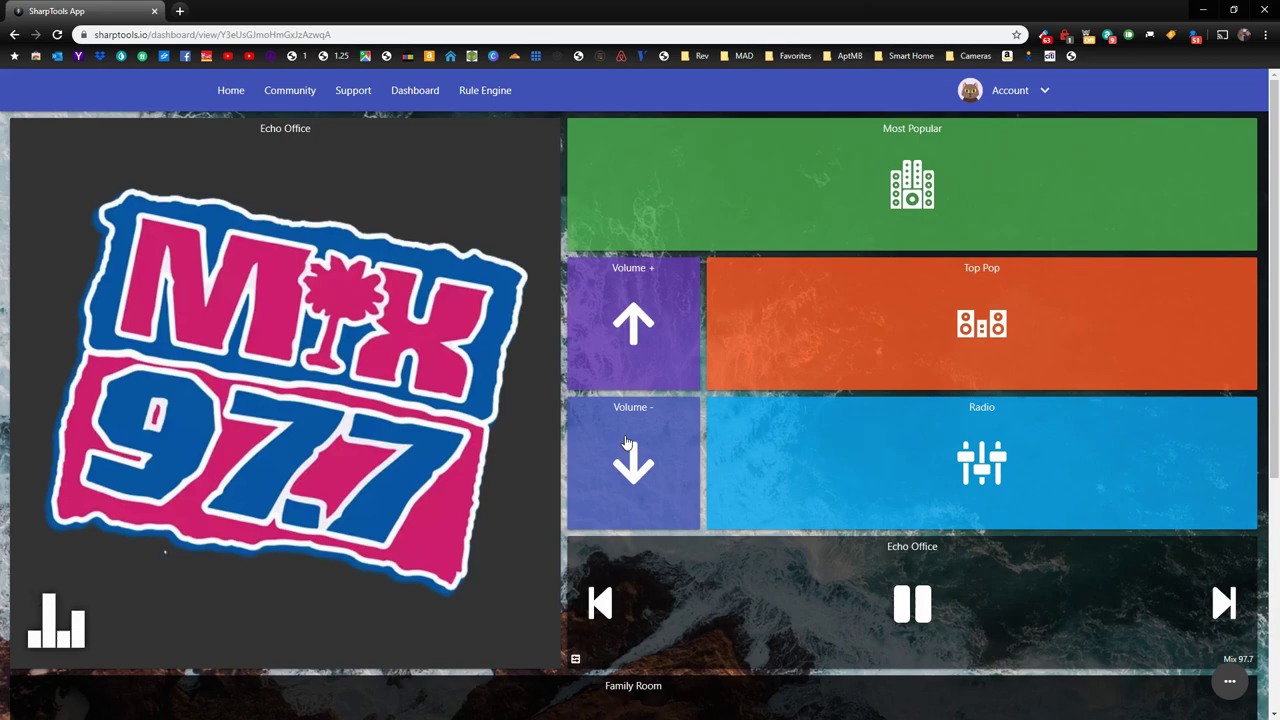